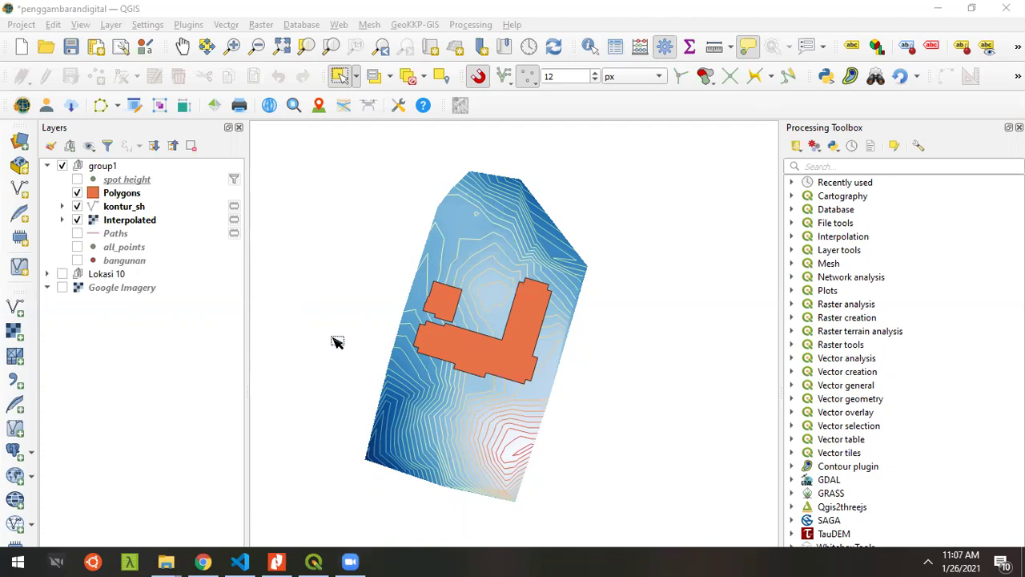
Switch to Chrome and review the Notion outline "Penggambaran Digital dengan QGIS" from Plotting Detil through the Penggambaran 3D section.
{"action": "left_click", "coordinate": [203, 561]}
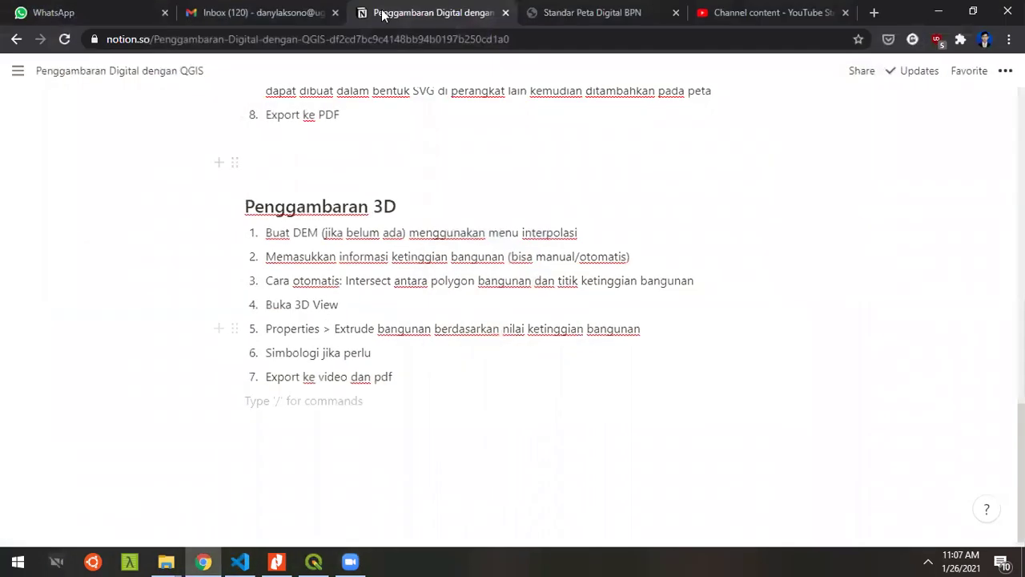
{"action": "scroll", "coordinate": [448, 225], "scroll_direction": "up", "scroll_amount": 12}
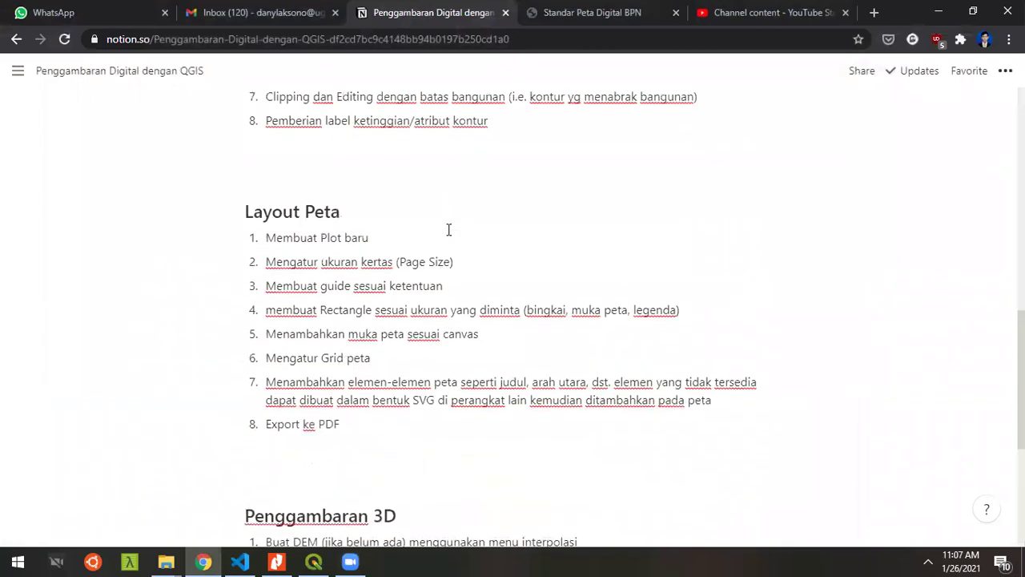
{"action": "scroll", "coordinate": [506, 222], "scroll_direction": "up", "scroll_amount": 1}
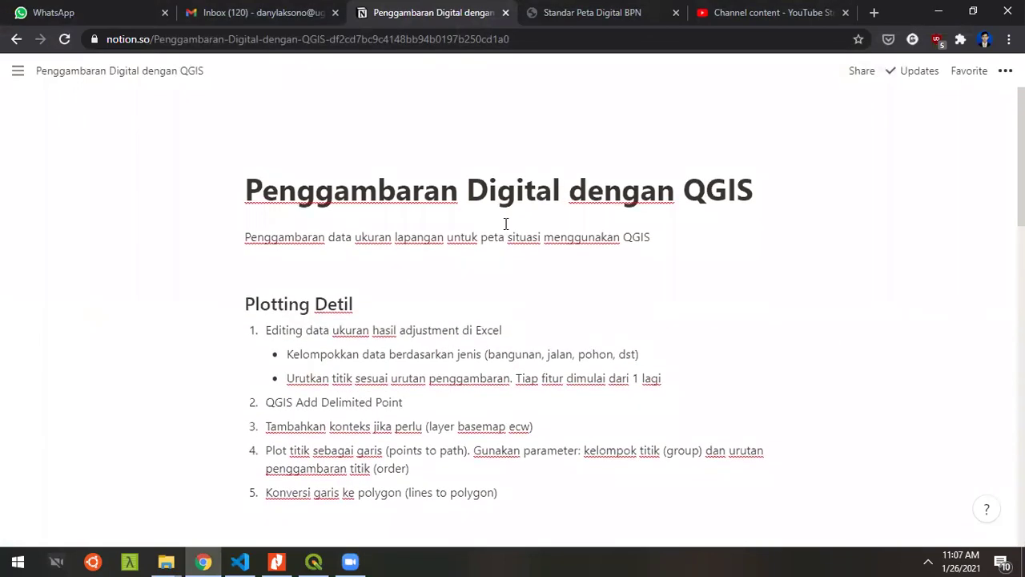
{"action": "scroll", "coordinate": [512, 212], "scroll_direction": "down", "scroll_amount": 6}
{"action": "scroll", "coordinate": [543, 189], "scroll_direction": "down", "scroll_amount": 7}
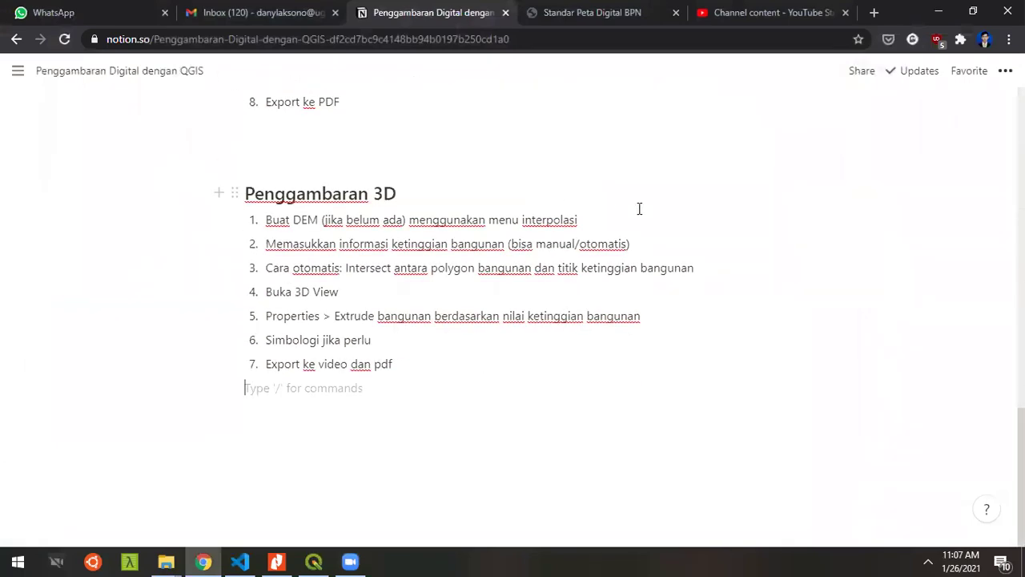
{"action": "scroll", "coordinate": [447, 414], "scroll_direction": "up", "scroll_amount": 15}
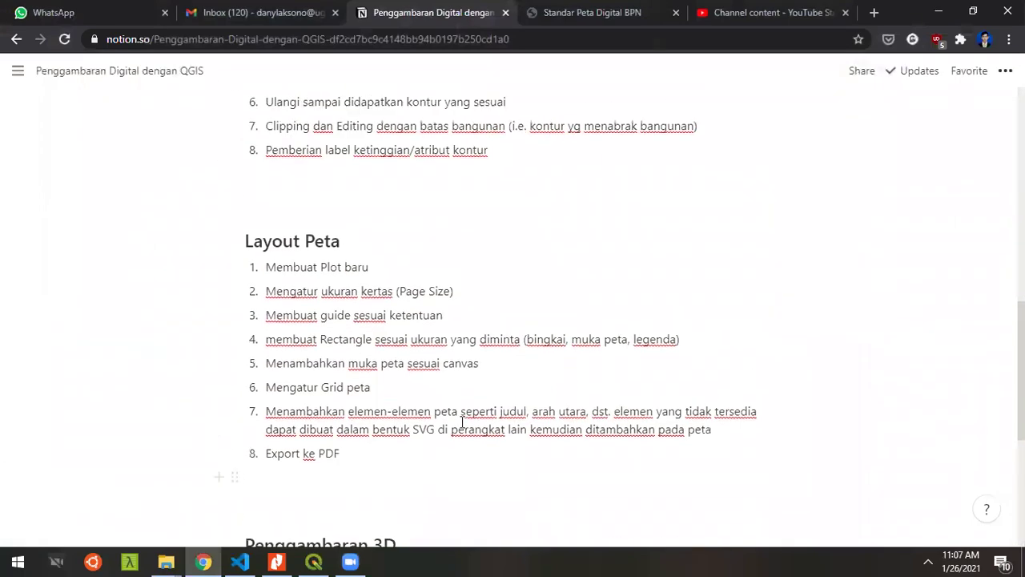
{"action": "scroll", "coordinate": [484, 400], "scroll_direction": "down", "scroll_amount": 2}
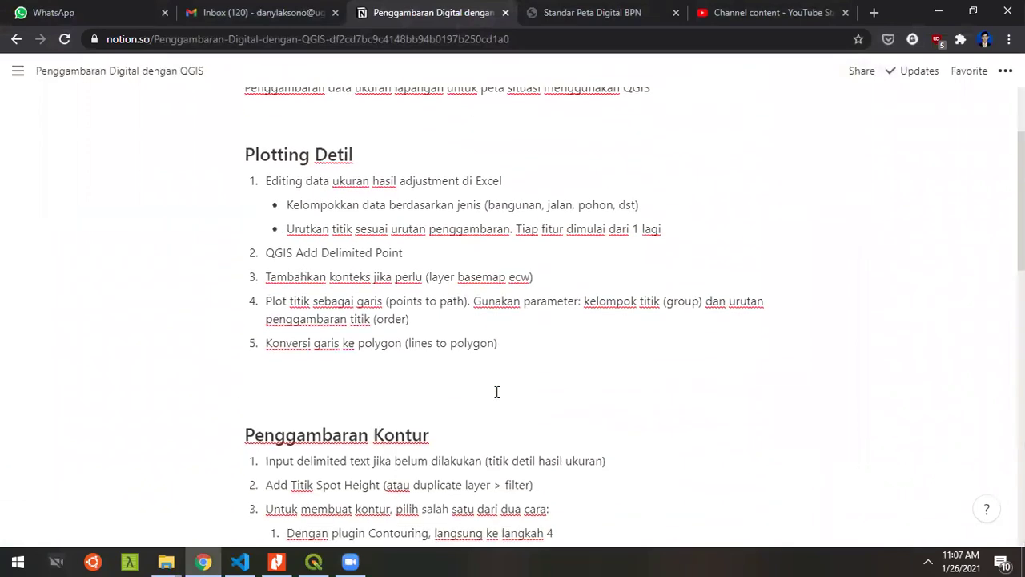
{"action": "scroll", "coordinate": [539, 384], "scroll_direction": "down", "scroll_amount": 3}
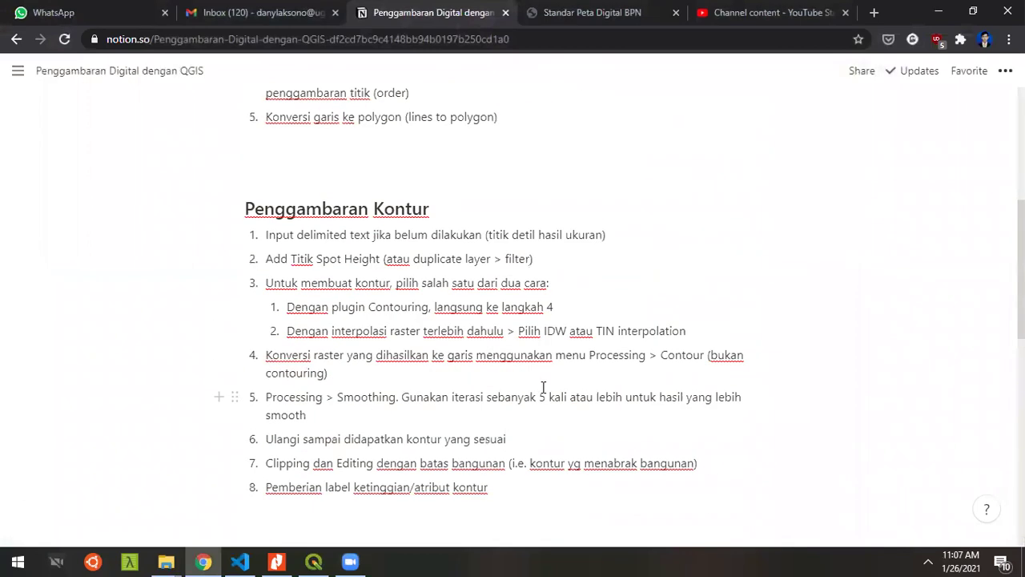
{"action": "scroll", "coordinate": [545, 386], "scroll_direction": "down", "scroll_amount": 6}
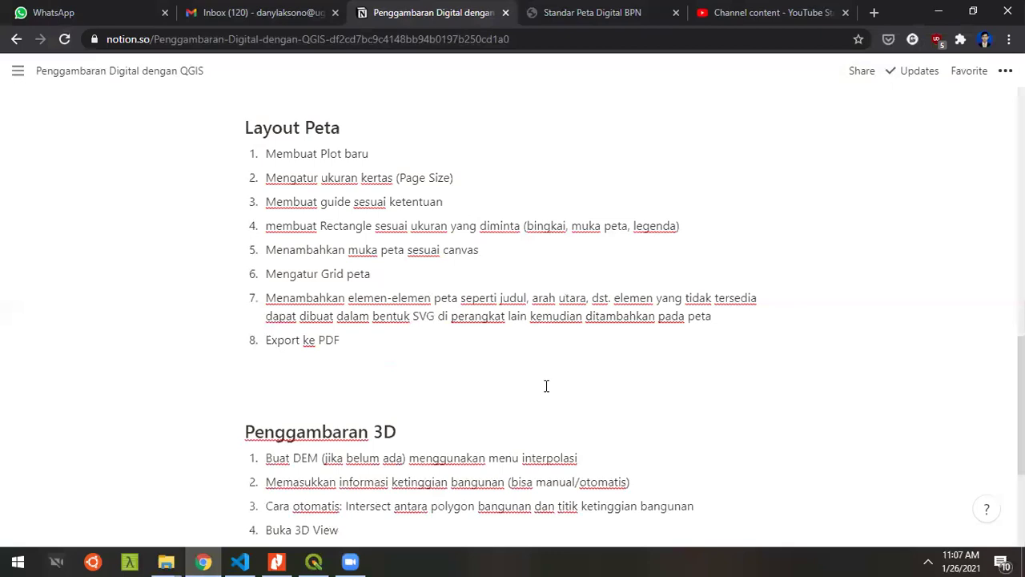
{"action": "scroll", "coordinate": [546, 386], "scroll_direction": "down", "scroll_amount": 3}
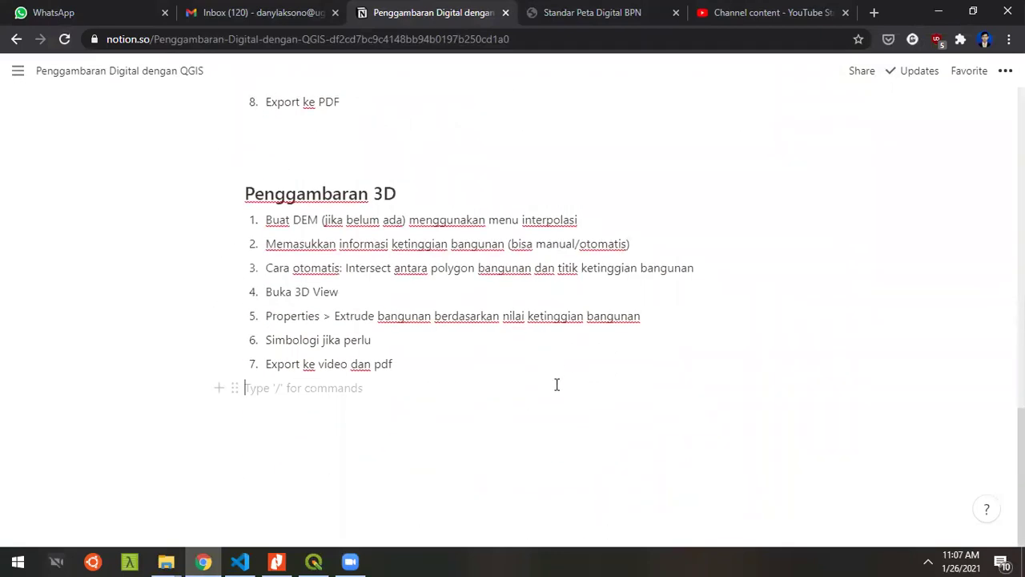
Switch back to QGIS and examine the building polygons, contours and interpolated surface on the map.
{"action": "left_click", "coordinate": [313, 560]}
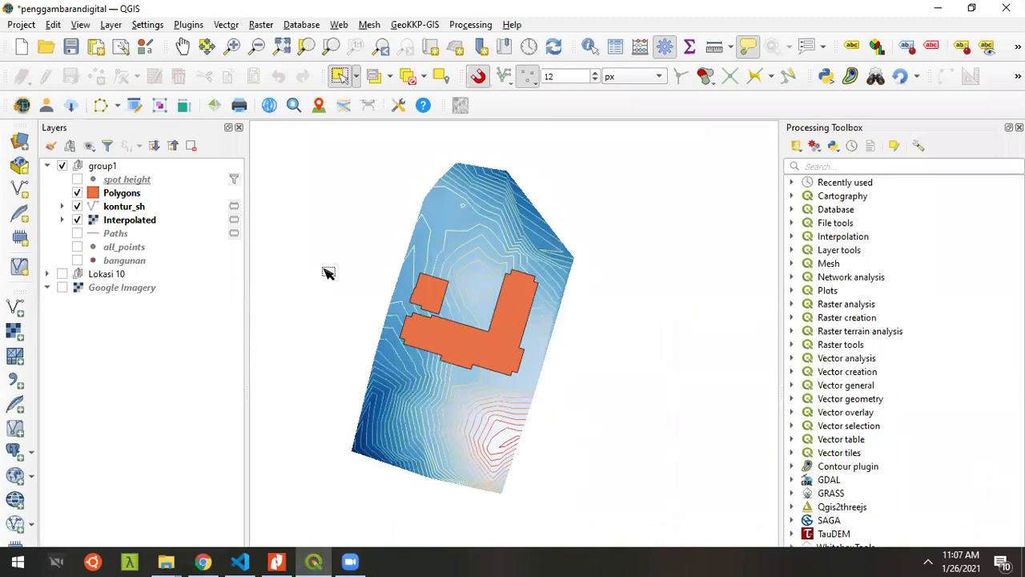
{"action": "left_click", "coordinate": [174, 183]}
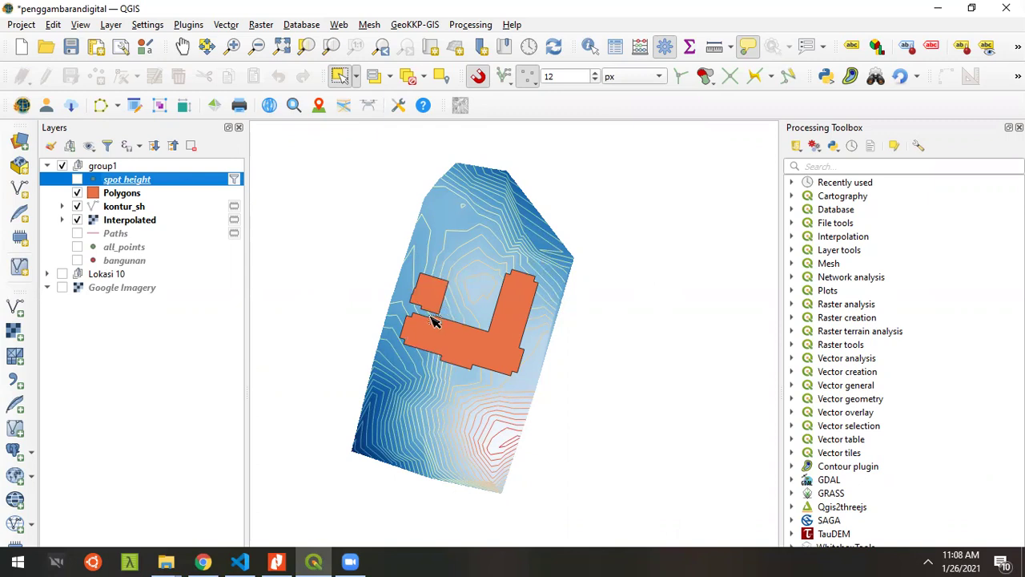
{"action": "scroll", "coordinate": [434, 314], "scroll_direction": "up", "scroll_amount": 1}
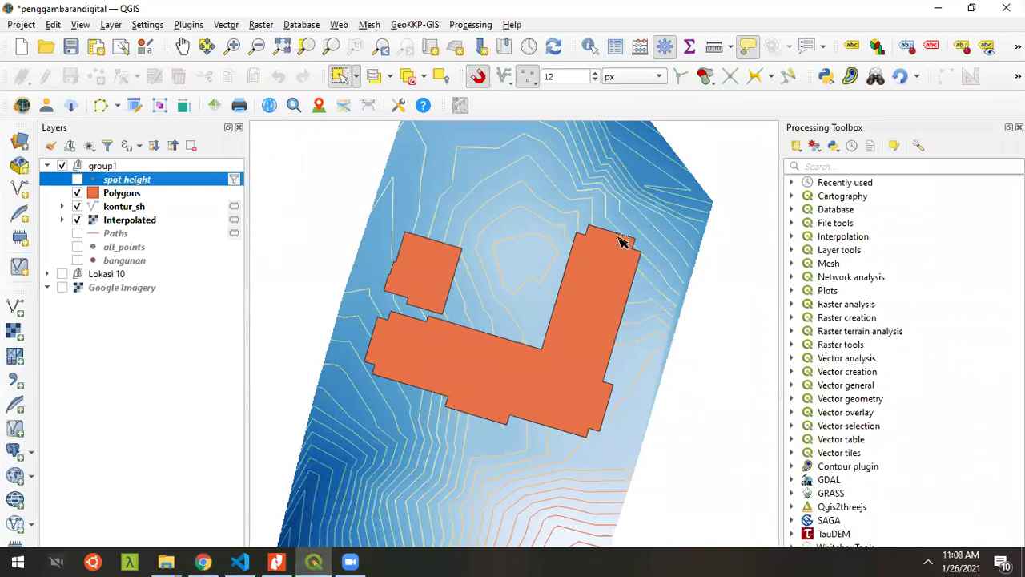
{"action": "mouse_move", "coordinate": [700, 183]}
{"action": "left_mouse_down"}
{"action": "mouse_move", "coordinate": [701, 267]}
{"action": "mouse_move", "coordinate": [693, 197]}
{"action": "left_mouse_up"}
{"action": "left_click_drag", "start_coordinate": [531, 352], "coordinate": [561, 259]}
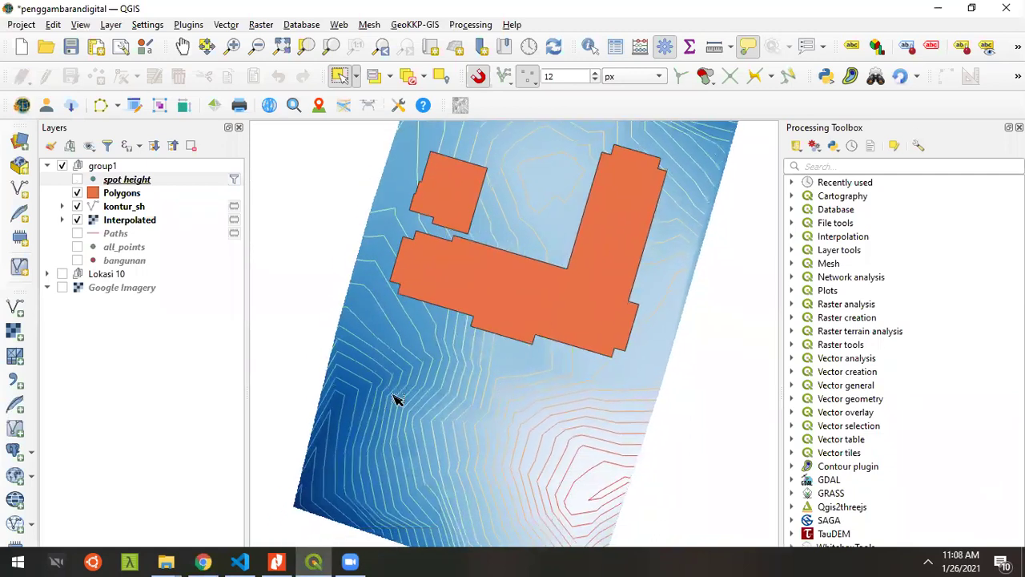
{"action": "left_click_drag", "start_coordinate": [699, 227], "coordinate": [699, 258]}
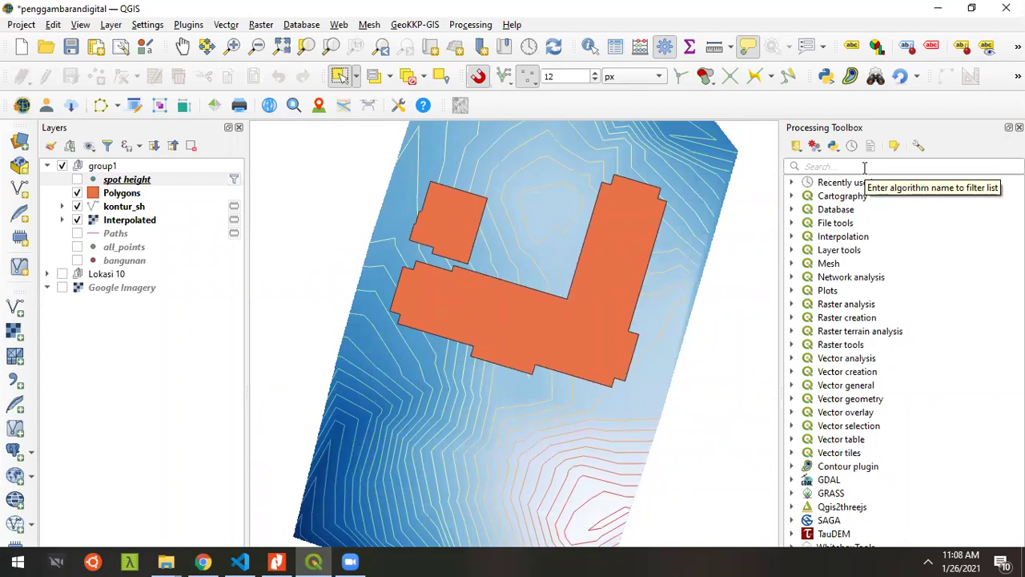
Open the Contour plugin for the spot height layer, review its list of contour levels, and close it without adding a layer.
{"action": "left_click", "coordinate": [851, 76]}
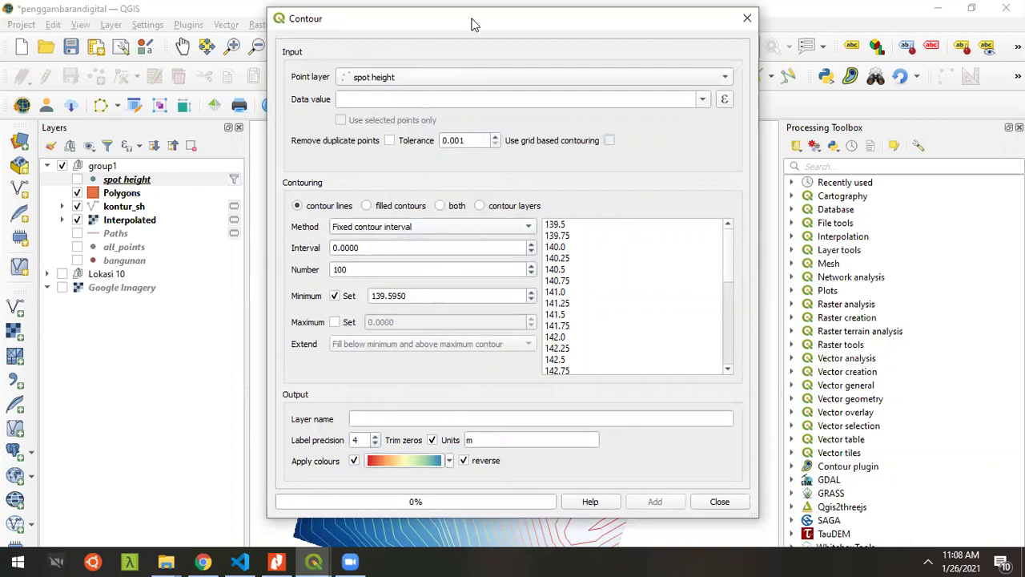
{"action": "left_click_drag", "start_coordinate": [468, 26], "coordinate": [412, 33]}
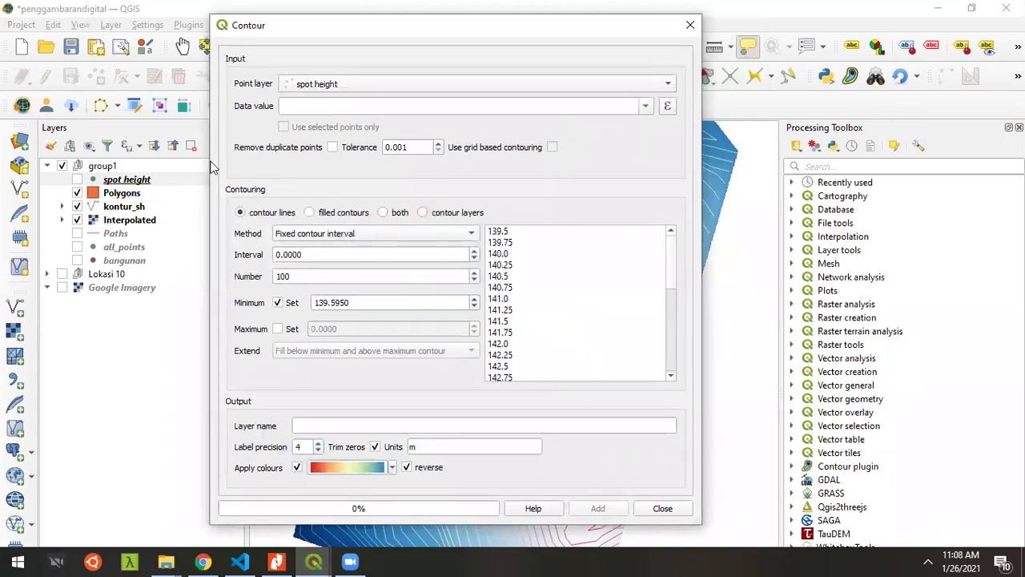
{"action": "left_click_drag", "start_coordinate": [675, 257], "coordinate": [677, 348]}
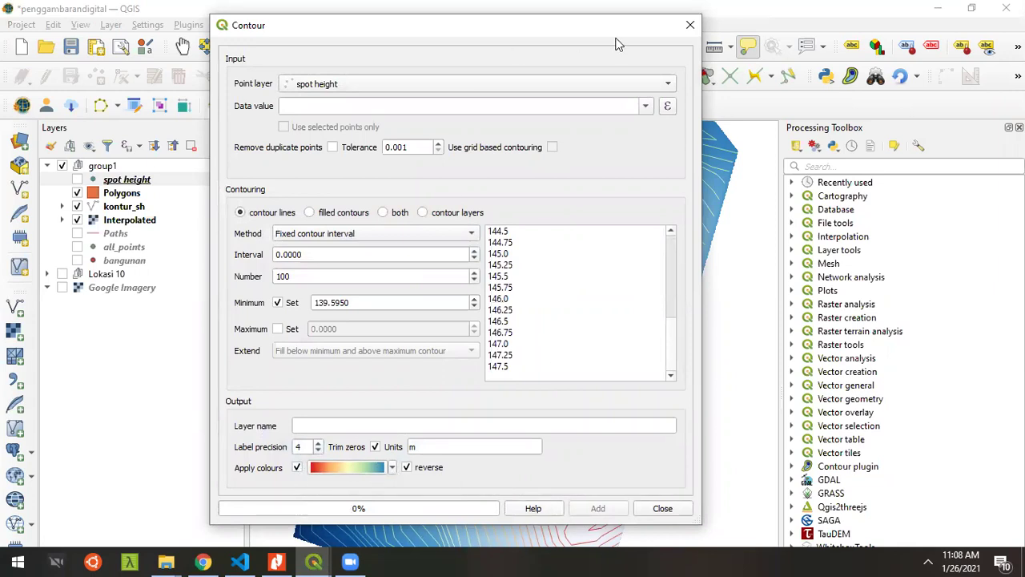
{"action": "left_click", "coordinate": [690, 25]}
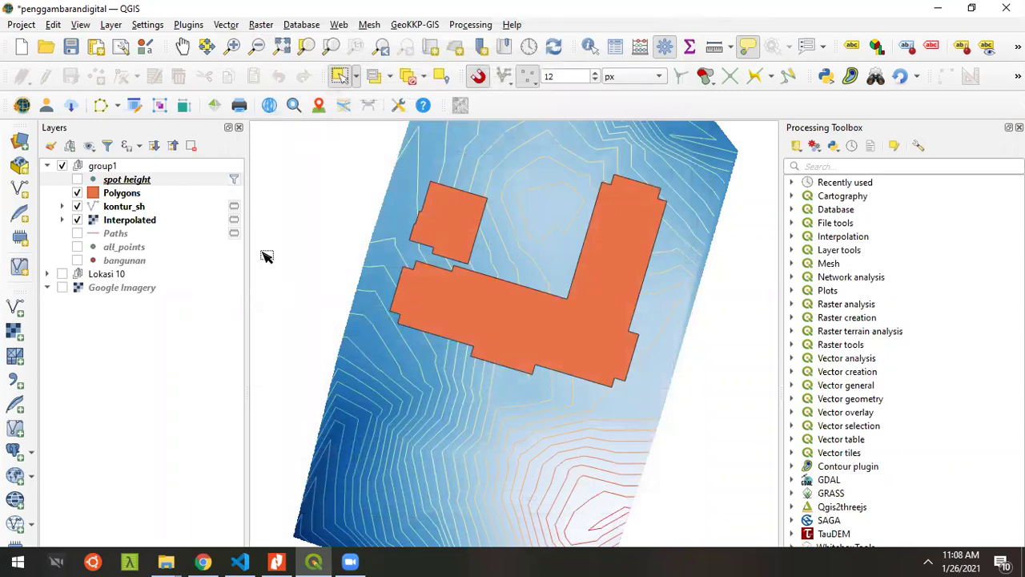
Rename the Polygons layer in group1 as bangunan.
{"action": "left_click_drag", "start_coordinate": [457, 306], "coordinate": [421, 334]}
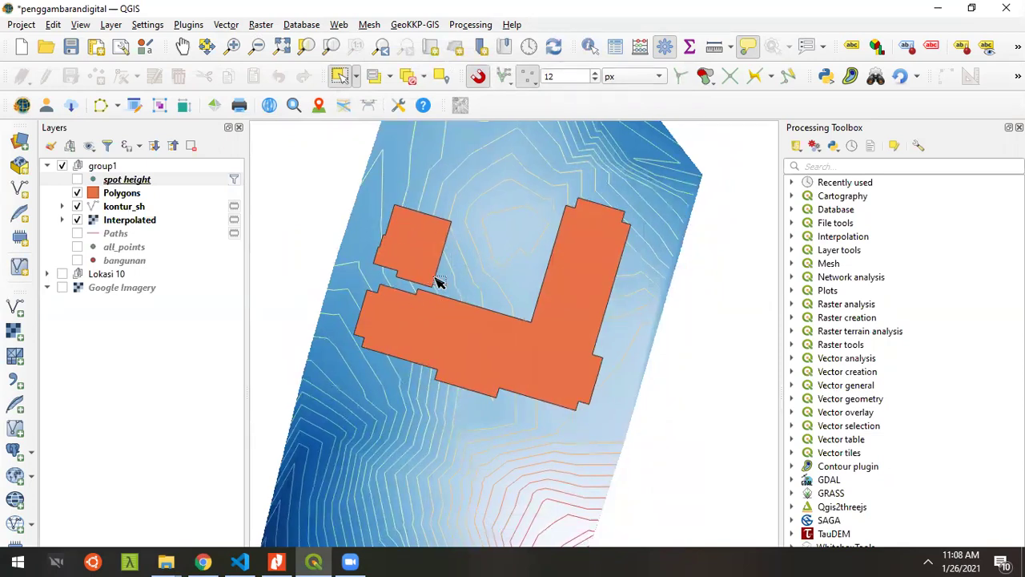
{"action": "left_click_drag", "start_coordinate": [440, 281], "coordinate": [446, 311]}
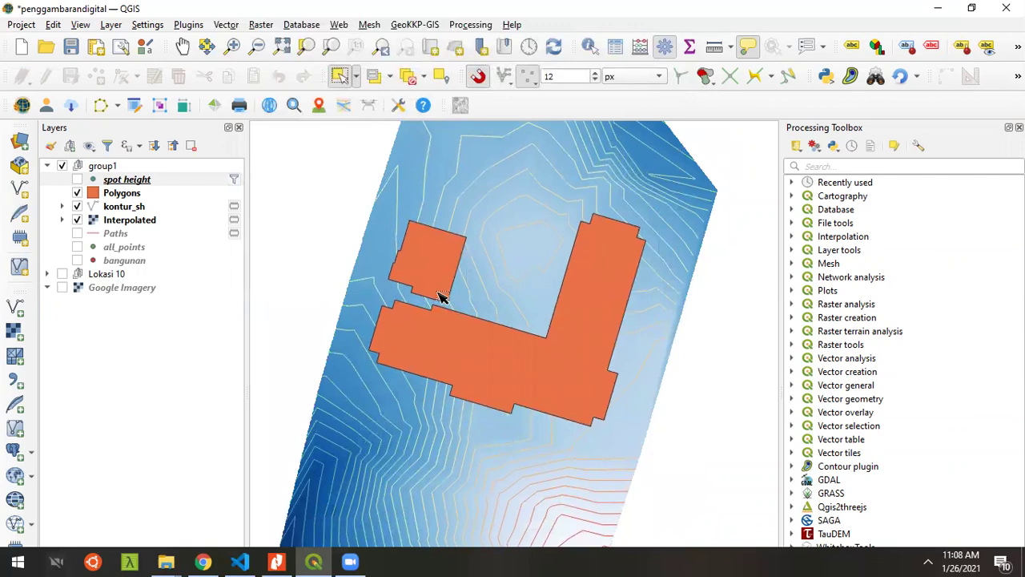
{"action": "left_click_drag", "start_coordinate": [476, 355], "coordinate": [467, 350]}
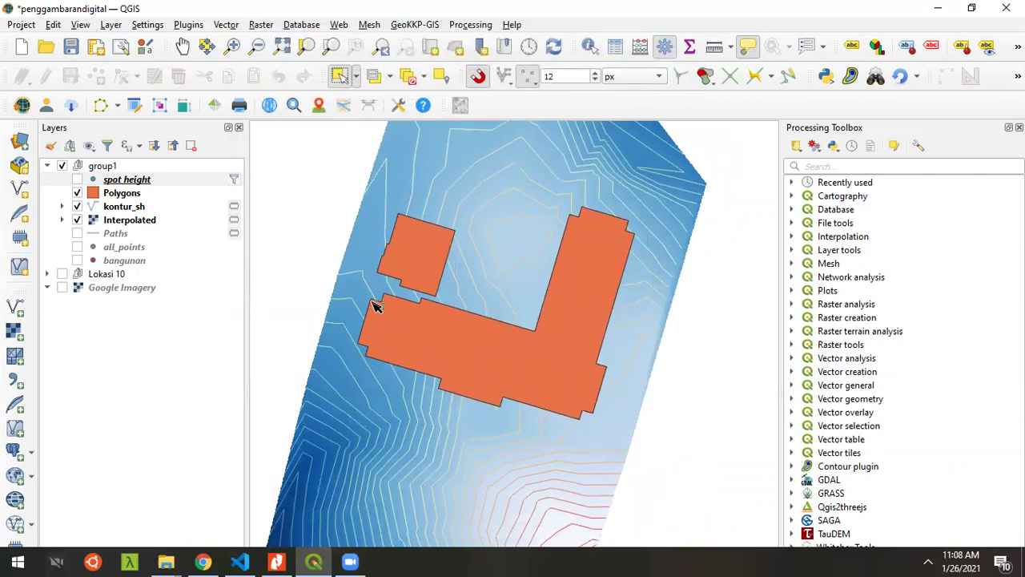
{"action": "left_click", "coordinate": [117, 192]}
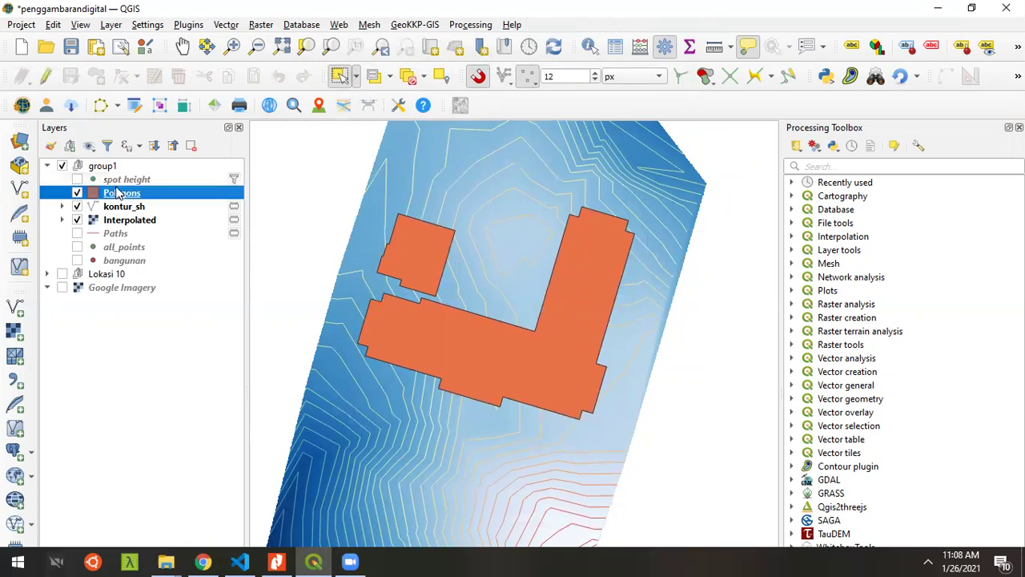
{"action": "left_click", "coordinate": [117, 189]}
{"action": "type", "text": "bangunan"}
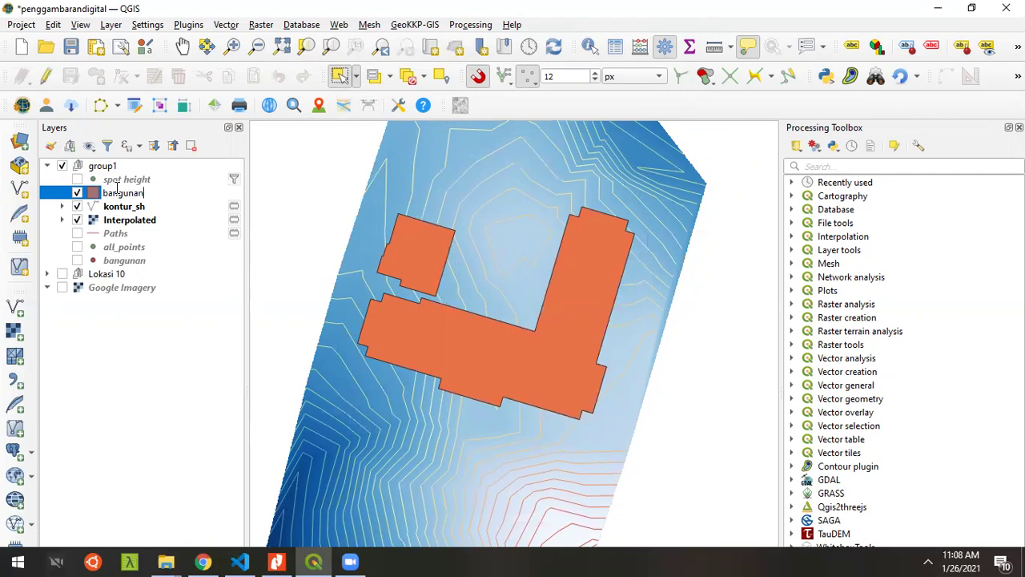
{"action": "key", "text": "Return"}
Open the attribute table of the bangunan polygon layer and place its window clear of the layer list.
{"action": "right_click", "coordinate": [124, 194]}
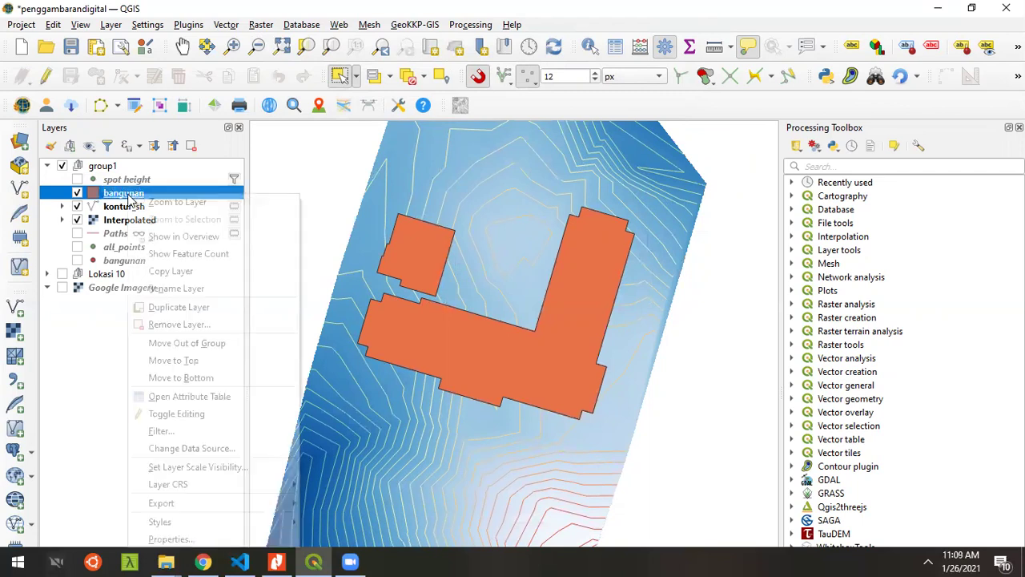
{"action": "left_click", "coordinate": [211, 398]}
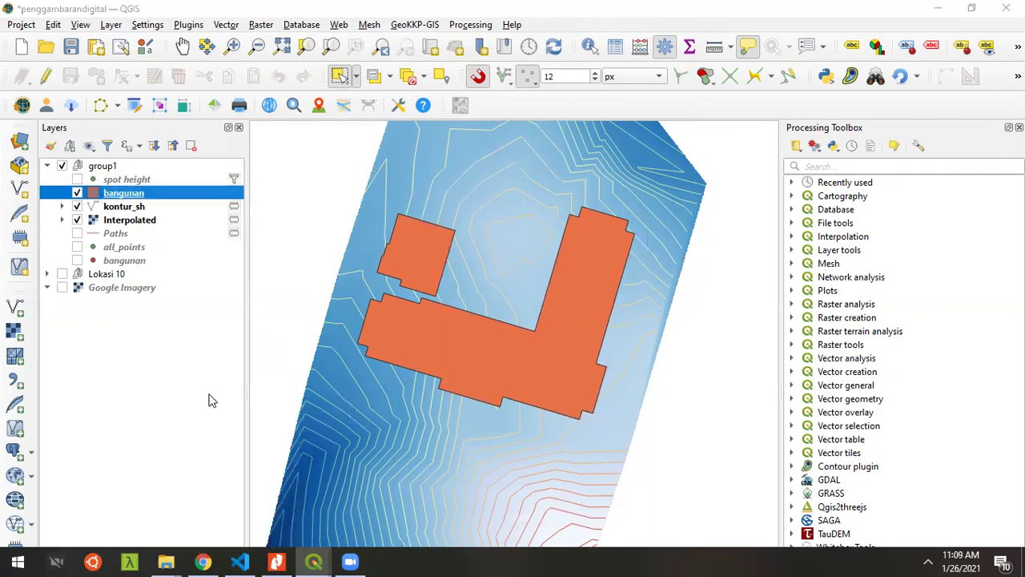
{"action": "left_click", "coordinate": [96, 240]}
{"action": "left_click", "coordinate": [96, 221]}
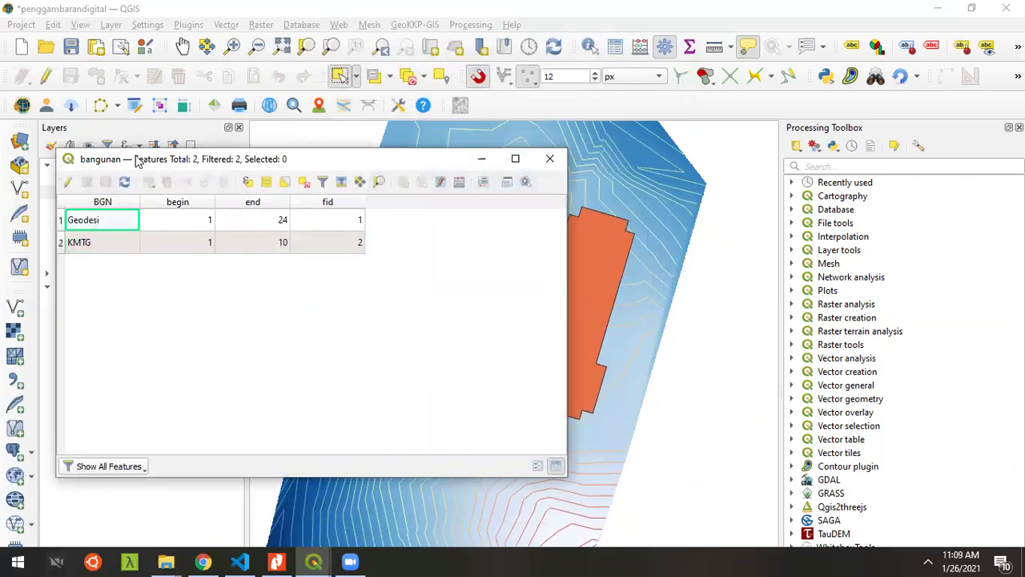
{"action": "left_click_drag", "start_coordinate": [142, 158], "coordinate": [359, 141]}
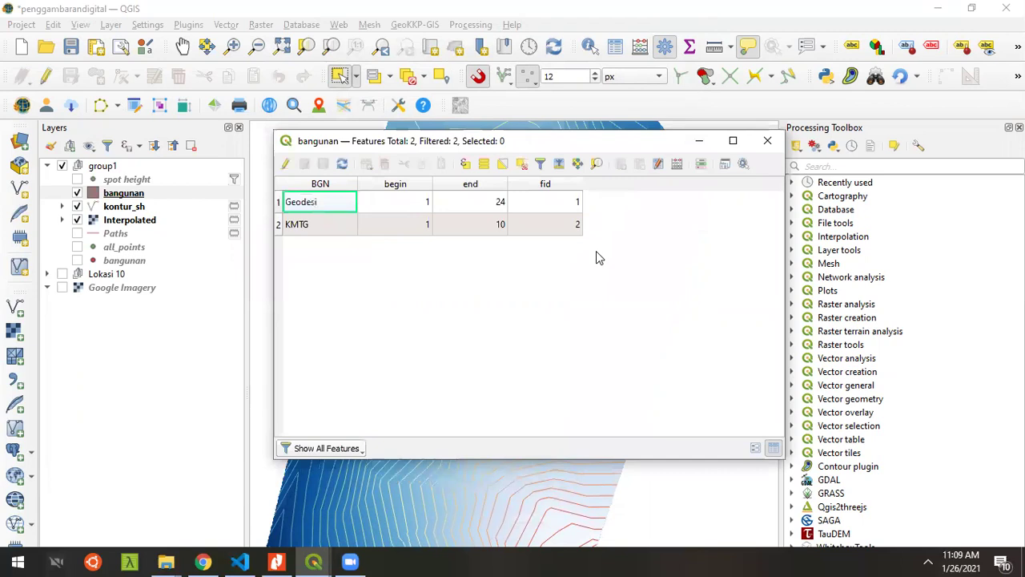
Enable editing on the bangunan polygon layer and add a whole number (integer) field named tinggi.
{"action": "left_click", "coordinate": [285, 163]}
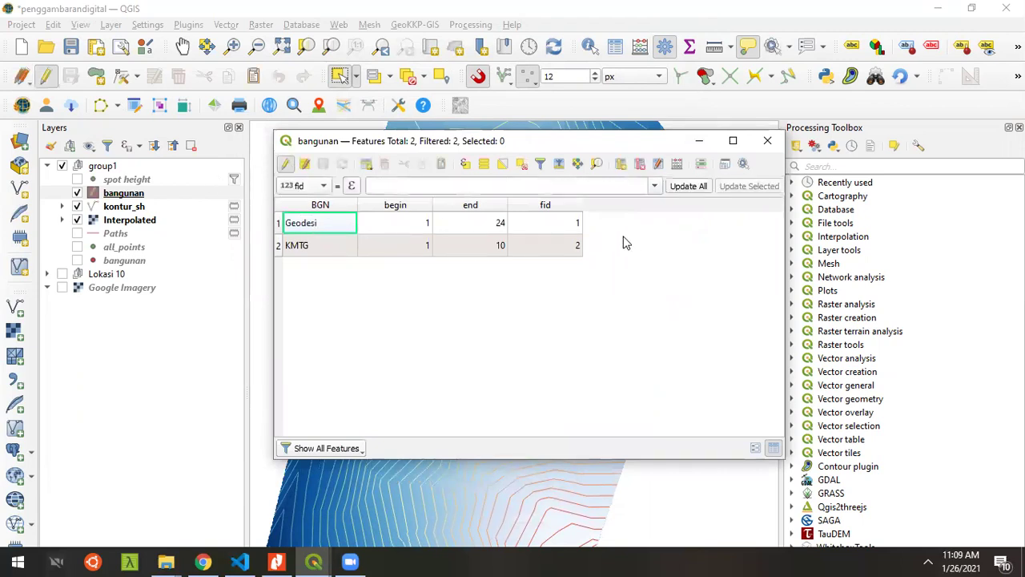
{"action": "left_click", "coordinate": [619, 165]}
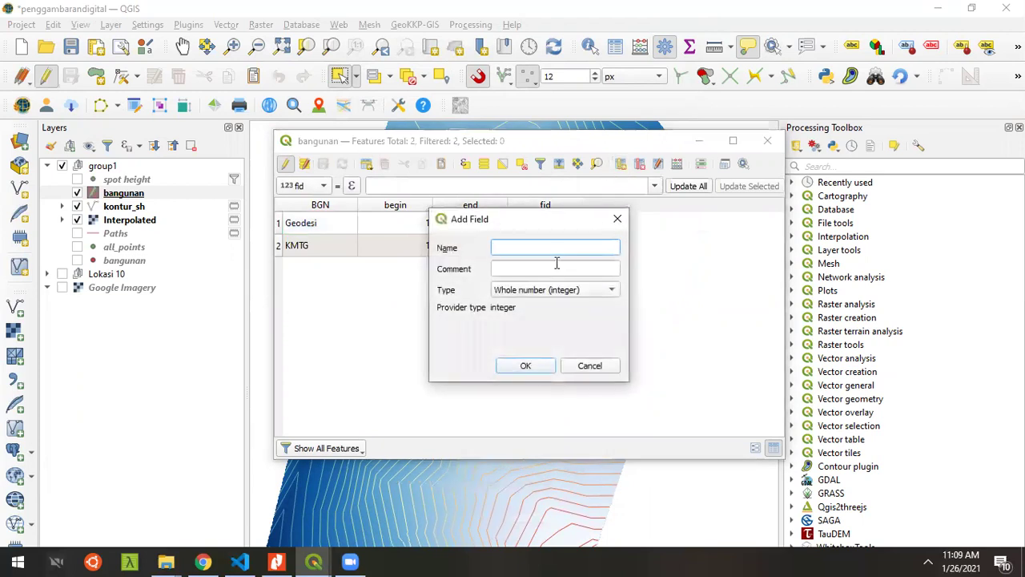
{"action": "type", "text": "tinggi"}
{"action": "left_click", "coordinate": [526, 365]}
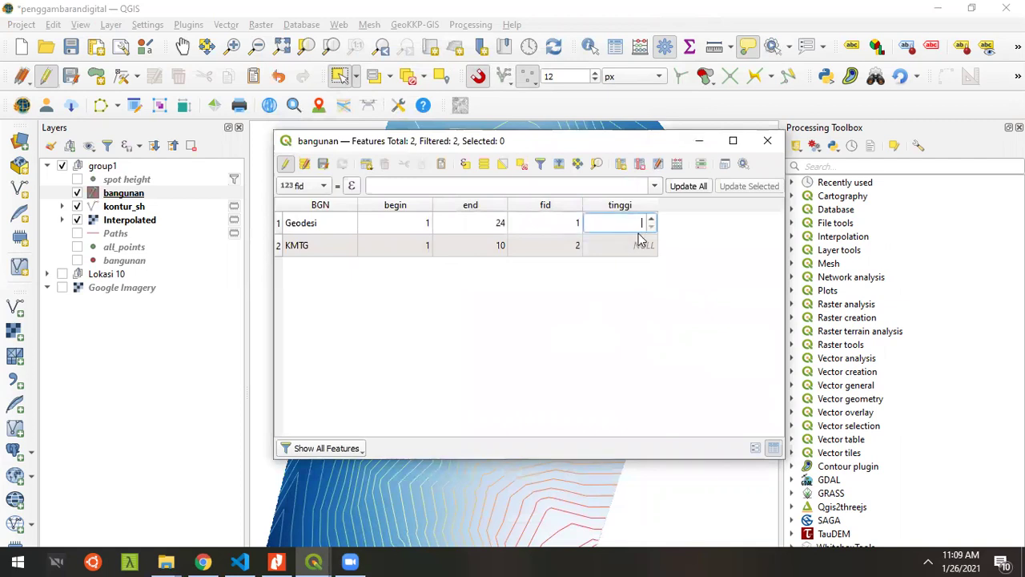
Set tinggi to 18 for Geodesi and 8 for KMTG, and save the layer edits while ending the edit session.
{"action": "left_click_drag", "start_coordinate": [617, 151], "coordinate": [452, 108]}
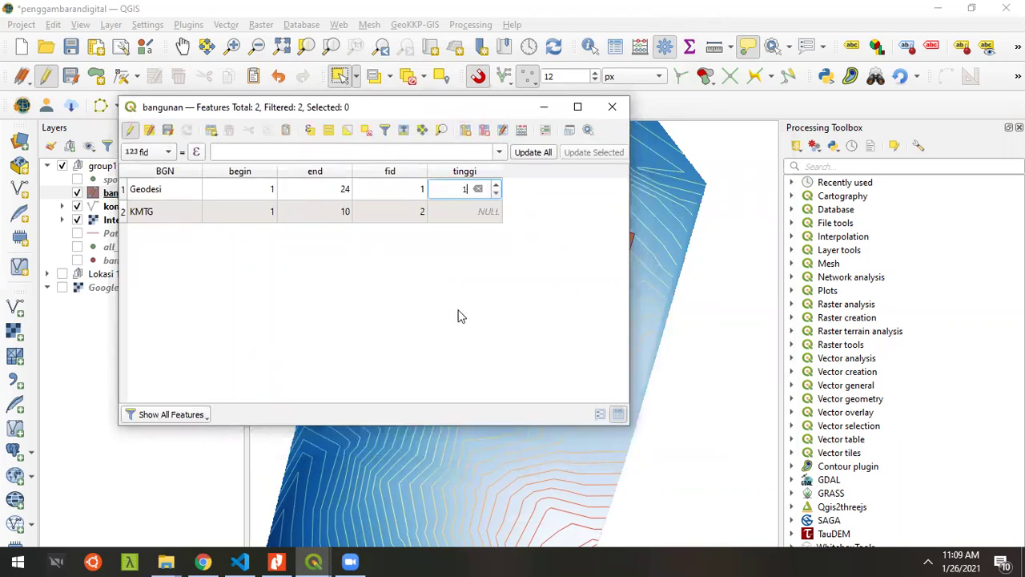
{"action": "left_click", "coordinate": [465, 211]}
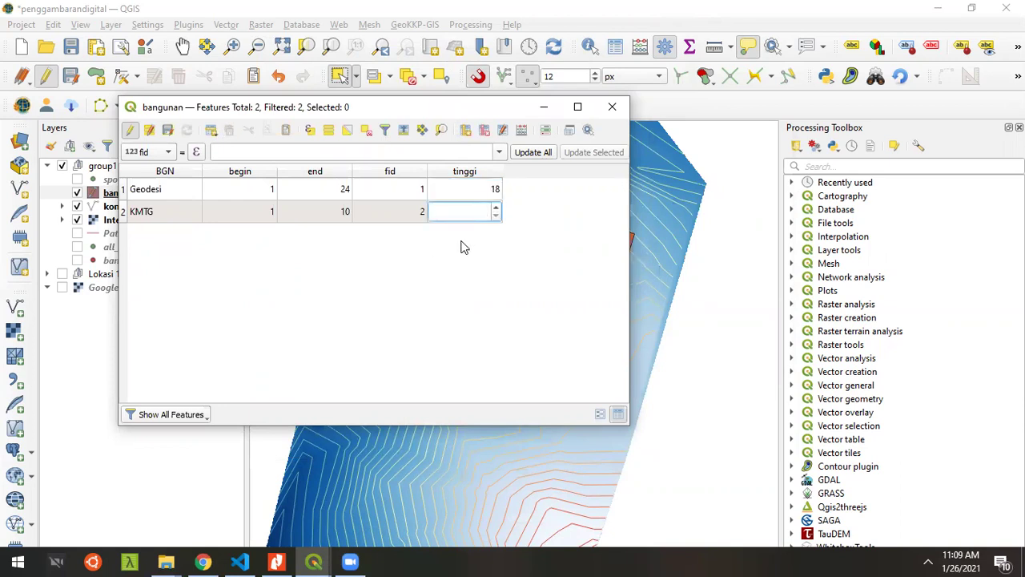
{"action": "key", "text": "Return"}
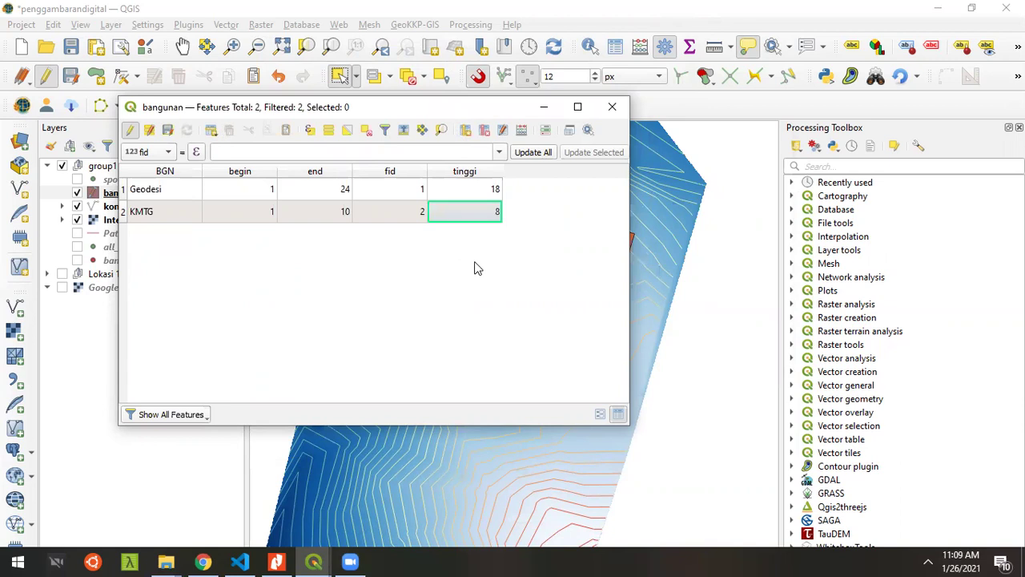
{"action": "left_click", "coordinate": [129, 130]}
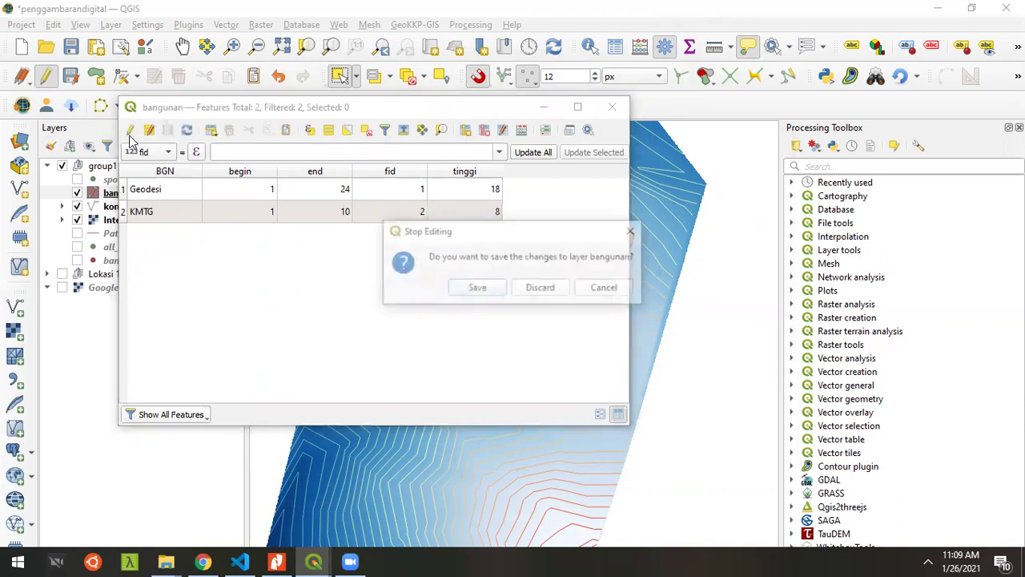
{"action": "left_click", "coordinate": [478, 289]}
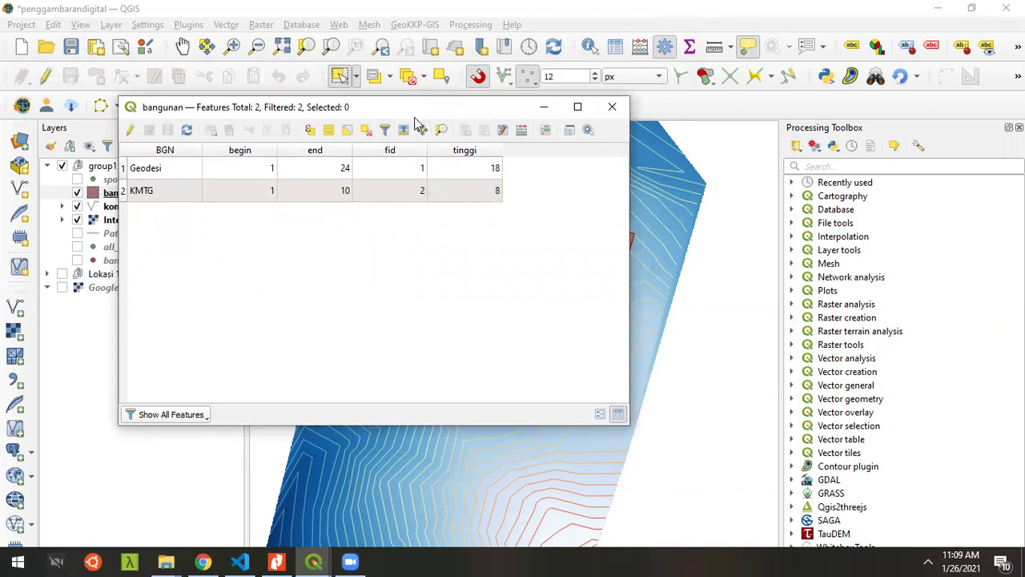
Close the attribute table of the bangunan polygon layer and bring both buildings into view.
{"action": "left_click_drag", "start_coordinate": [415, 117], "coordinate": [412, 117]}
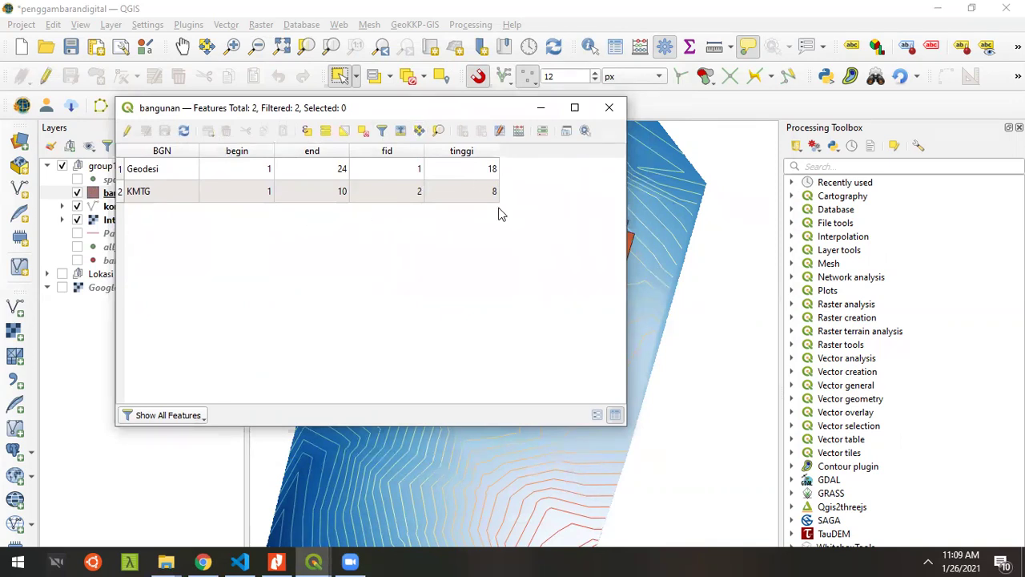
{"action": "left_click", "coordinate": [608, 107]}
{"action": "left_click_drag", "start_coordinate": [492, 339], "coordinate": [470, 325]}
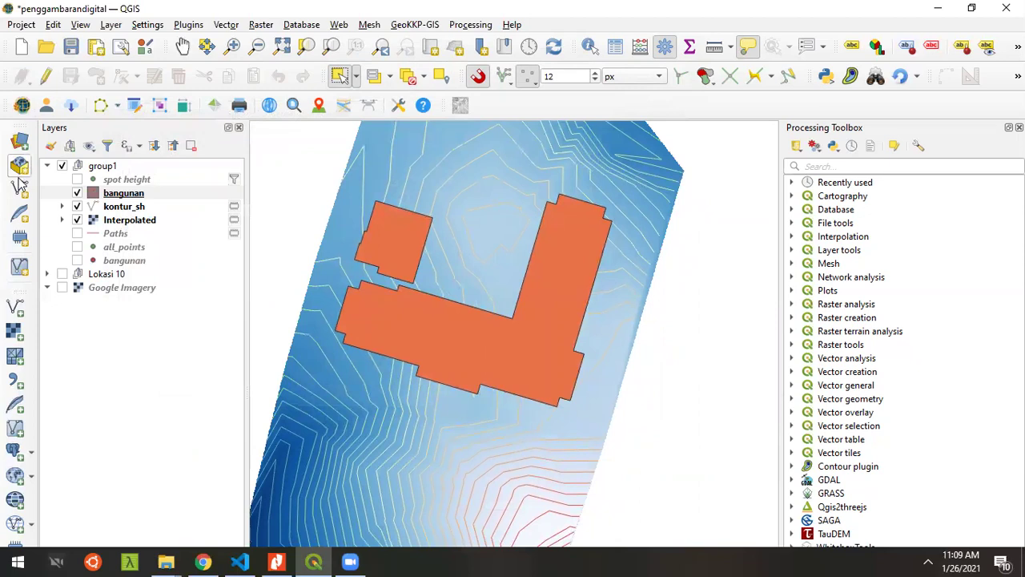
Create a temporary scratch layer with point geometry and a text field named elev.
{"action": "left_click", "coordinate": [22, 238]}
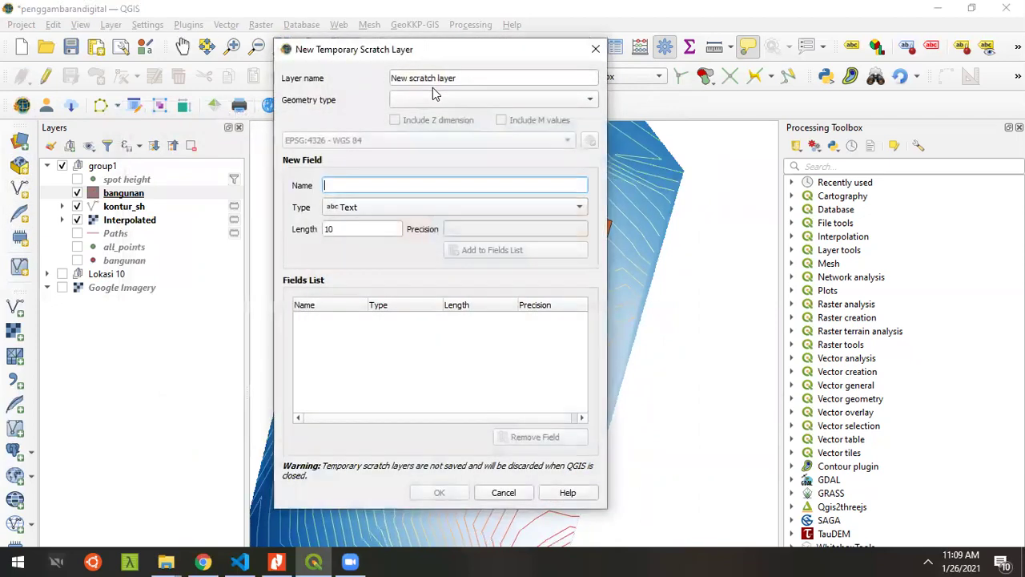
{"action": "left_click", "coordinate": [422, 99]}
{"action": "left_click", "coordinate": [420, 113]}
{"action": "left_click", "coordinate": [364, 181]}
{"action": "type", "text": "ele"}
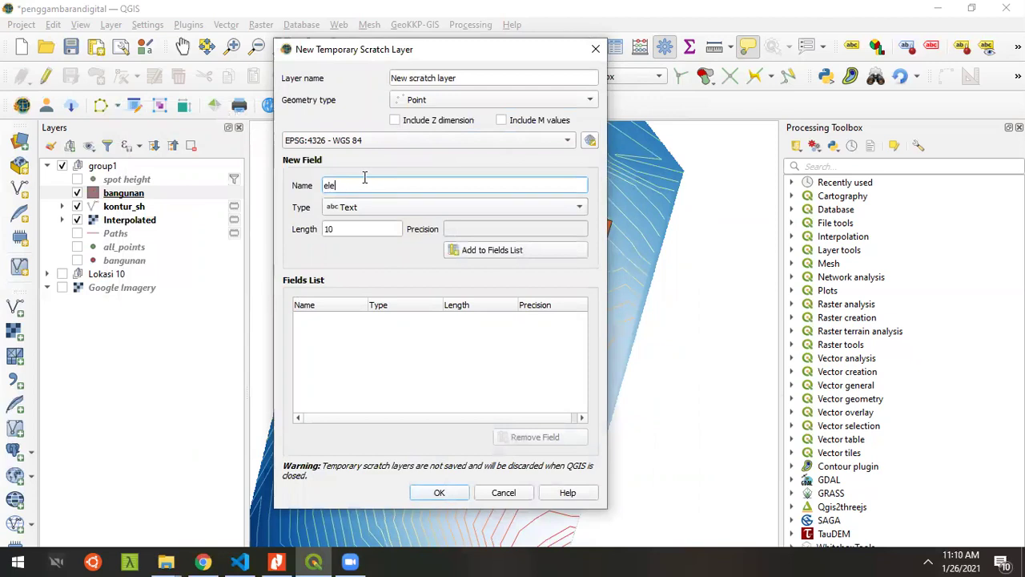
{"action": "type", "text": "v"}
{"action": "left_click", "coordinate": [537, 251]}
{"action": "left_click", "coordinate": [439, 492]}
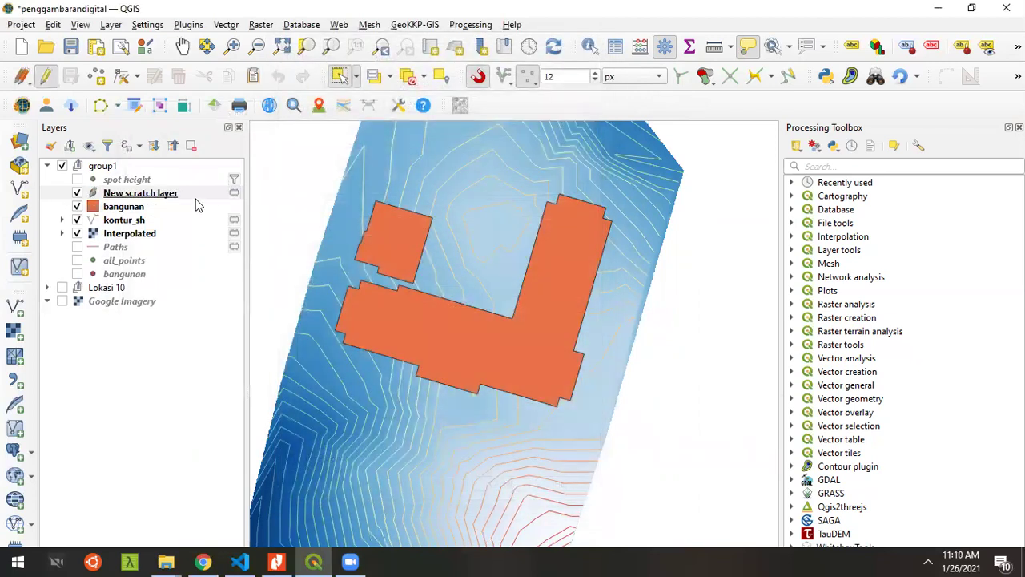
Check the new scratch layer's attribute table, close it, and rename the layer as bga.
{"action": "right_click", "coordinate": [126, 193]}
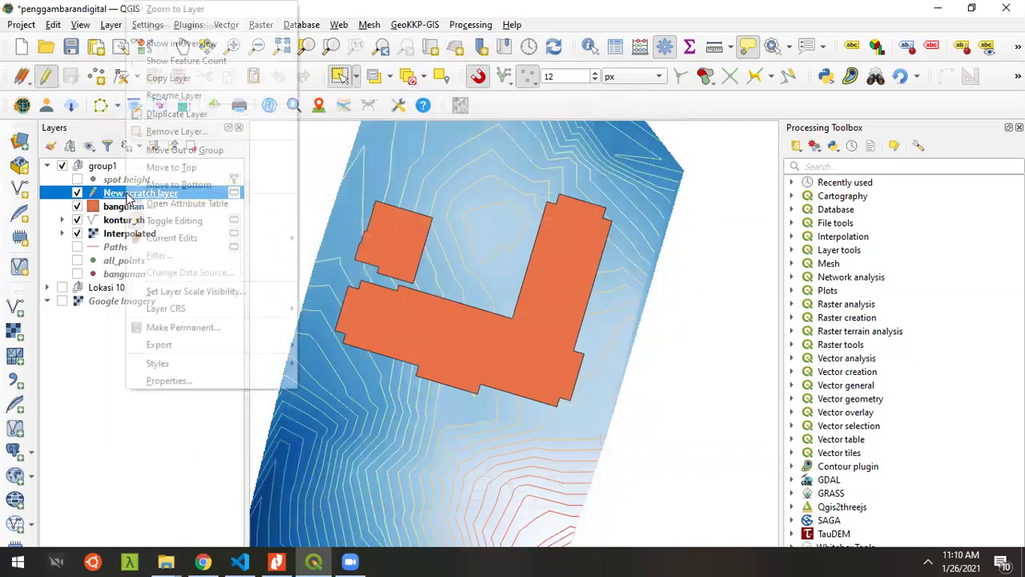
{"action": "left_click", "coordinate": [219, 203]}
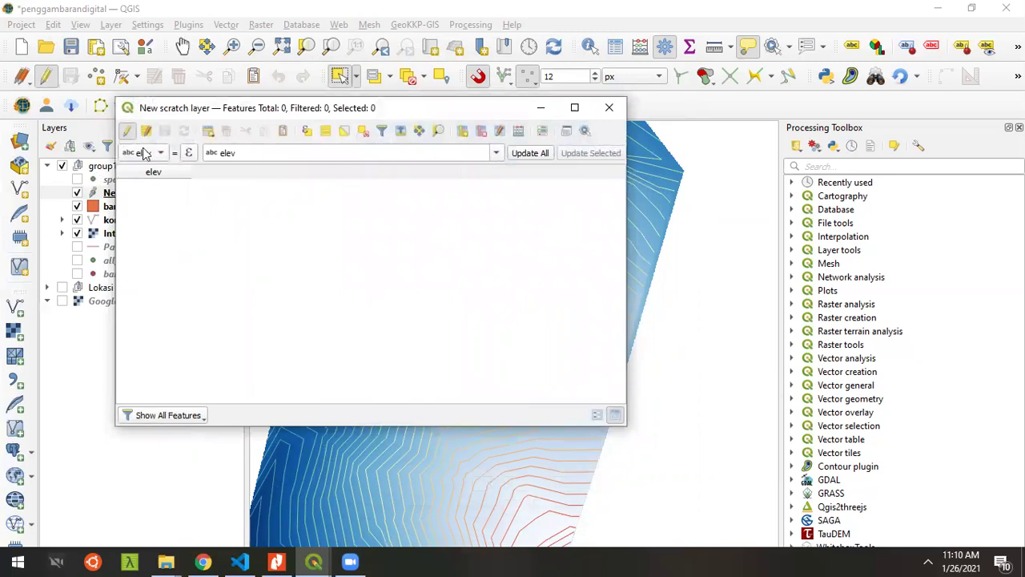
{"action": "left_click", "coordinate": [609, 108]}
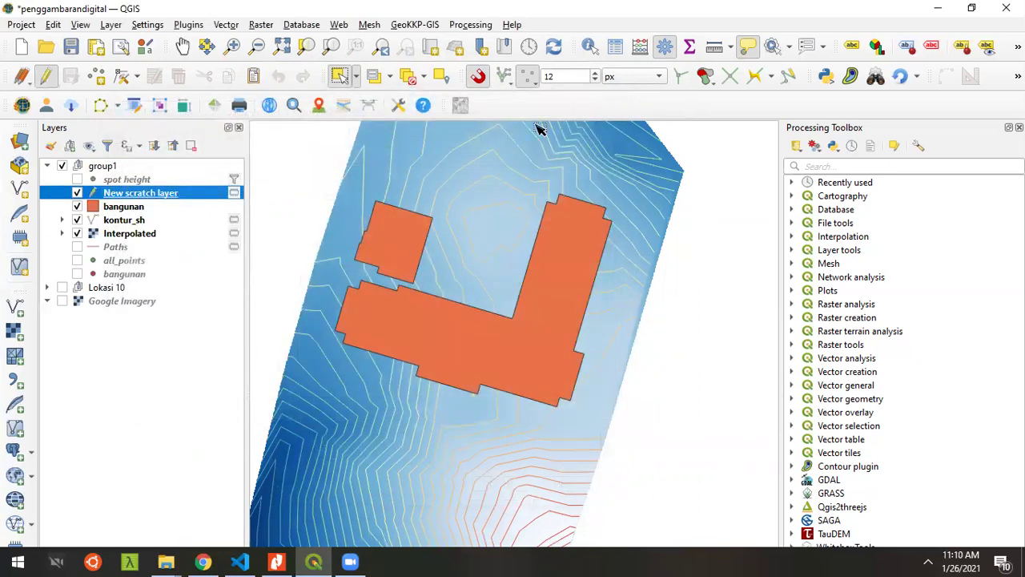
{"action": "left_click", "coordinate": [153, 193]}
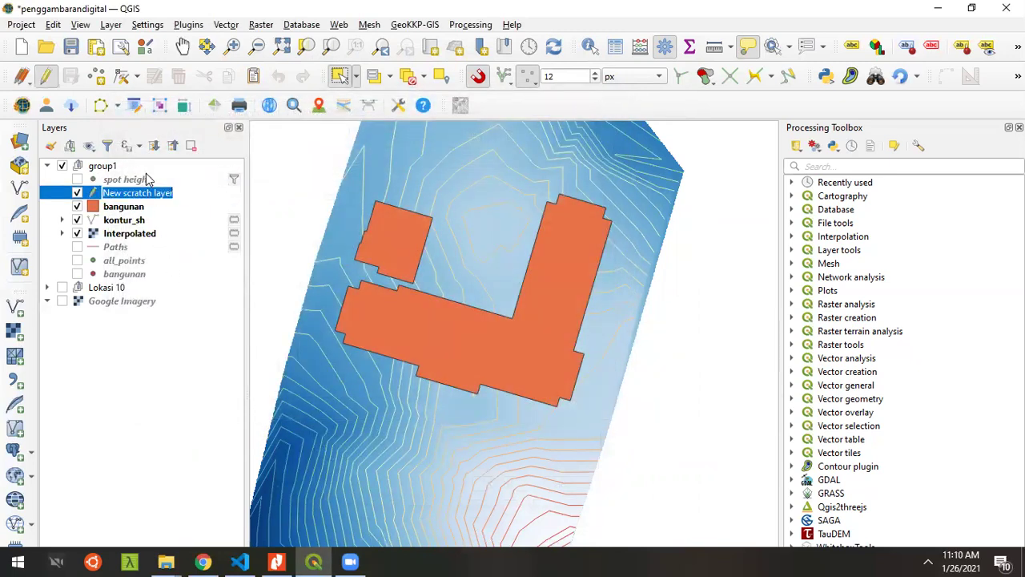
{"action": "key", "text": "Return"}
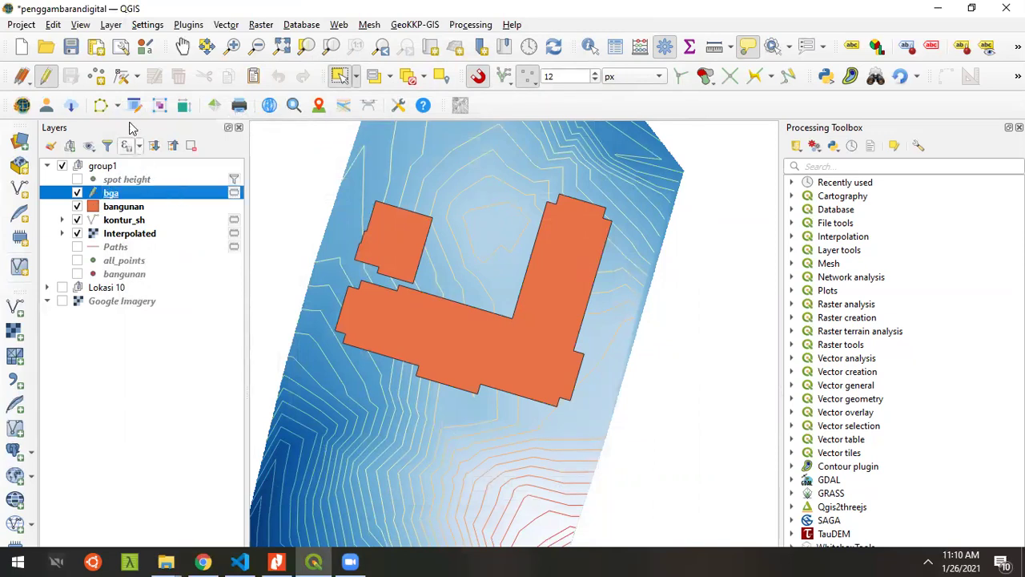
Add a point on the bga layer inside the large L-shaped building, with elev set to 18.5.
{"action": "left_click", "coordinate": [95, 75]}
{"action": "left_click", "coordinate": [490, 217]}
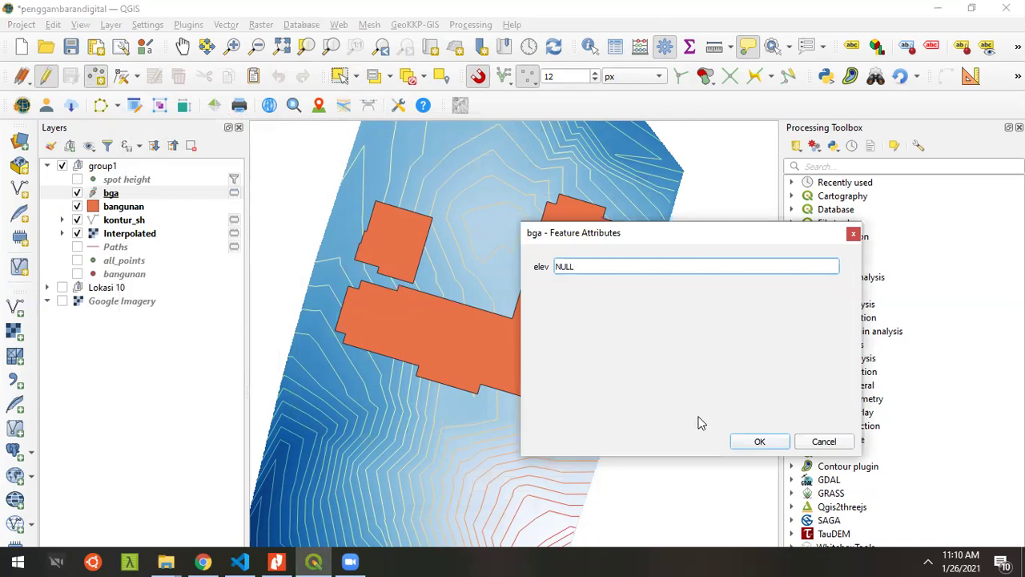
{"action": "left_click_drag", "start_coordinate": [584, 265], "coordinate": [529, 262]}
{"action": "type", "text": "1"}
{"action": "left_click", "coordinate": [767, 443]}
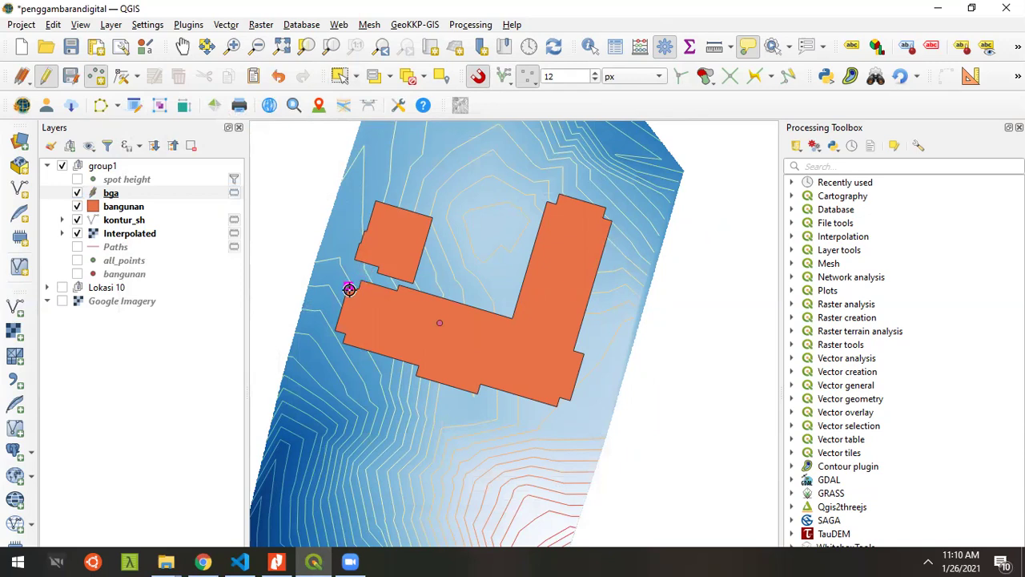
End the edit session on the bga layer and save its changes.
{"action": "left_click", "coordinate": [184, 200]}
{"action": "left_click", "coordinate": [46, 75]}
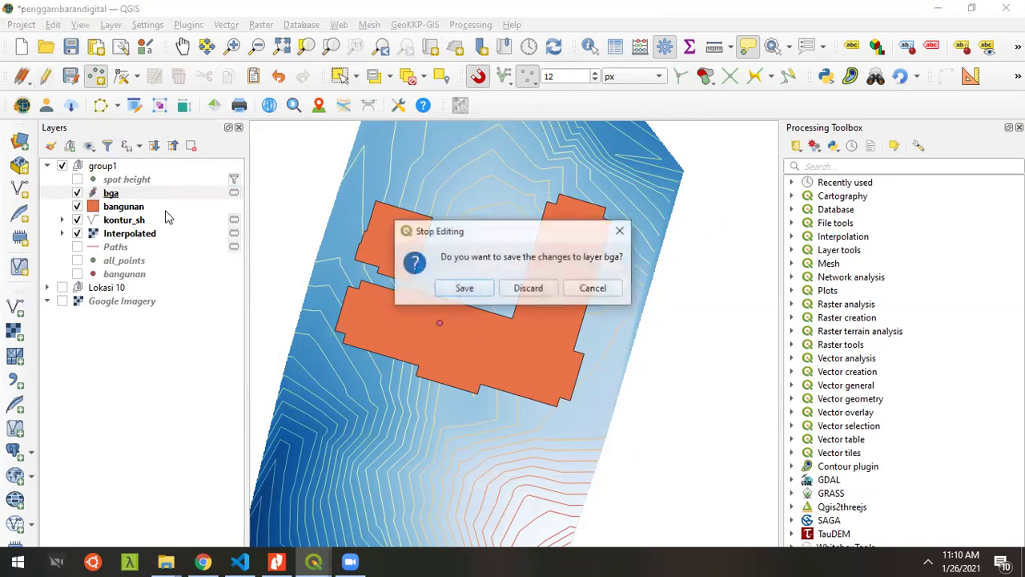
{"action": "left_click", "coordinate": [484, 288]}
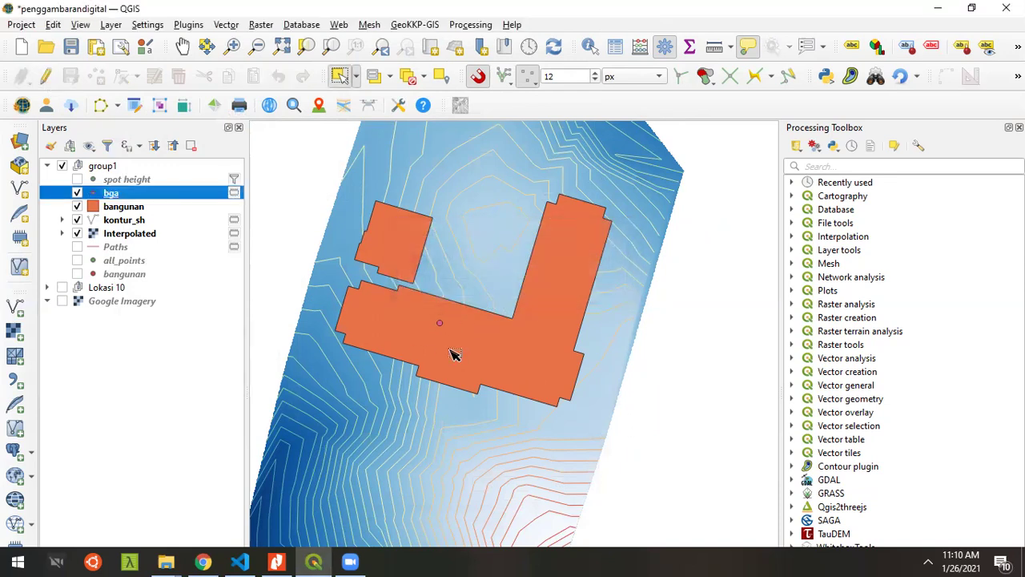
Search the processing tools for join and open Join attributes by location, placing its window clear of the layer list.
{"action": "left_click", "coordinate": [820, 166]}
{"action": "left_click_drag", "start_coordinate": [780, 230], "coordinate": [735, 230]}
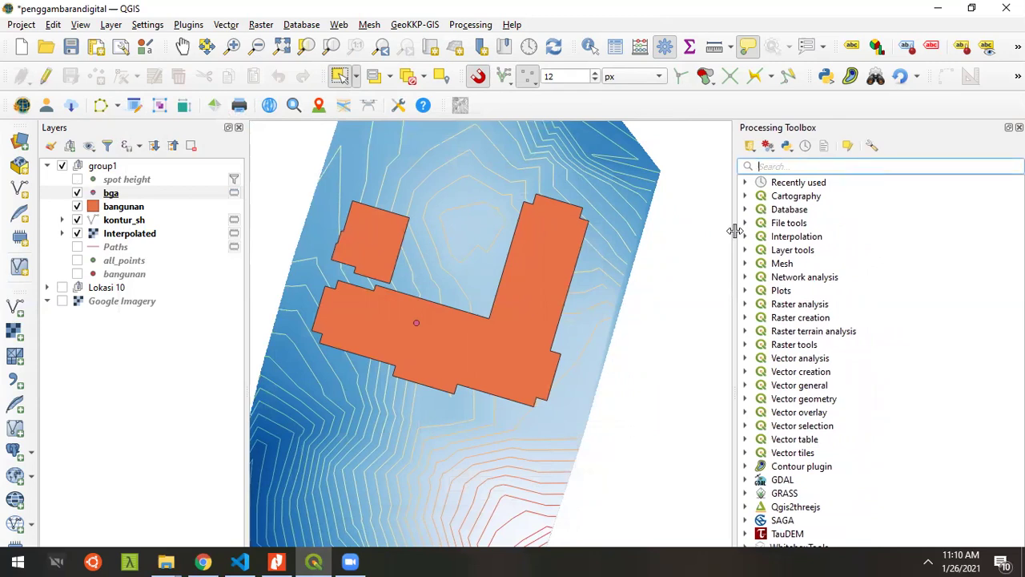
{"action": "type", "text": "join"}
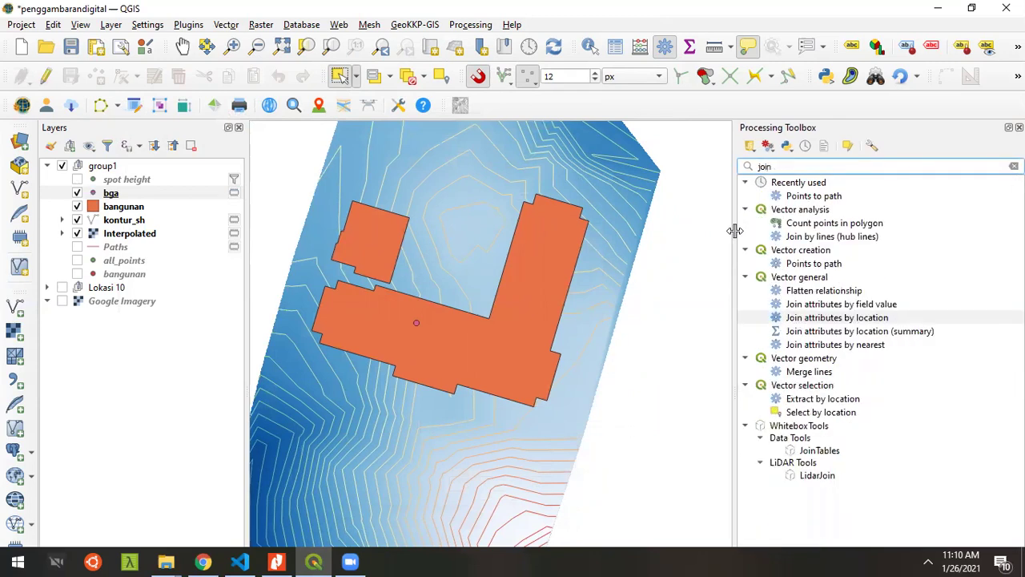
{"action": "left_click", "coordinate": [851, 318]}
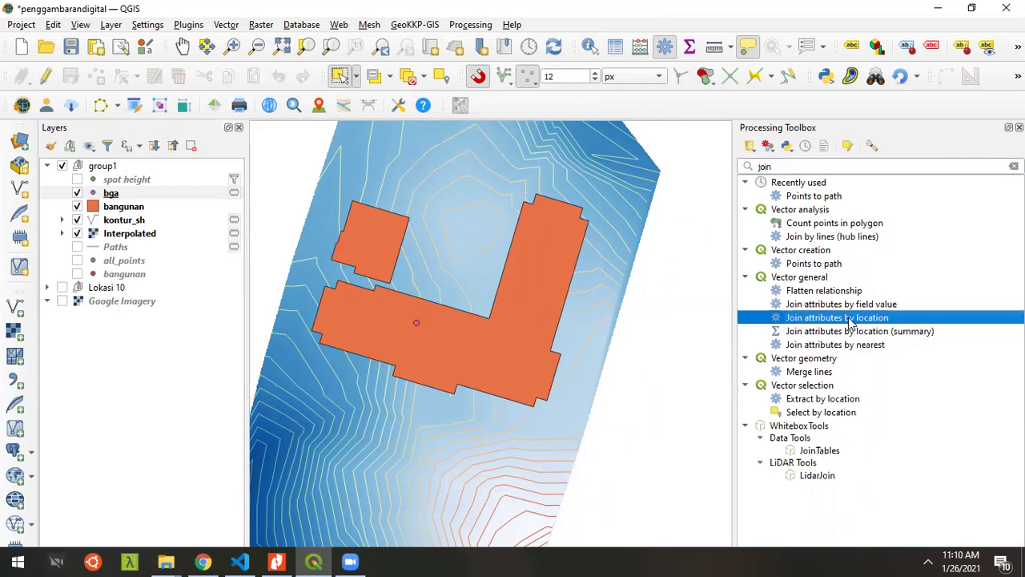
{"action": "double_click", "coordinate": [851, 319]}
{"action": "left_click_drag", "start_coordinate": [297, 133], "coordinate": [776, 90]}
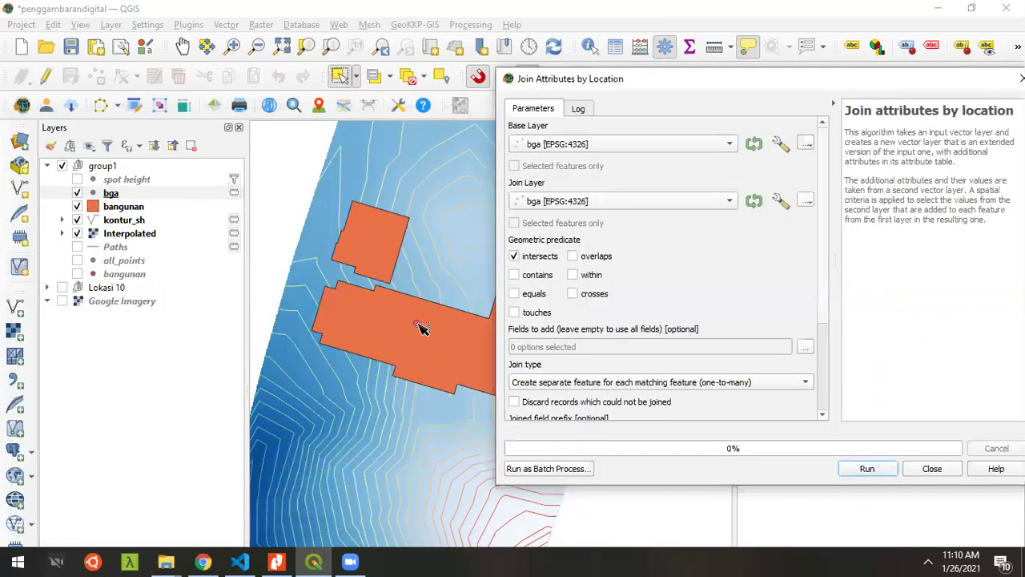
Set the bangunan polygon layer as the join's base layer and bga as its join layer.
{"action": "left_click", "coordinate": [665, 144]}
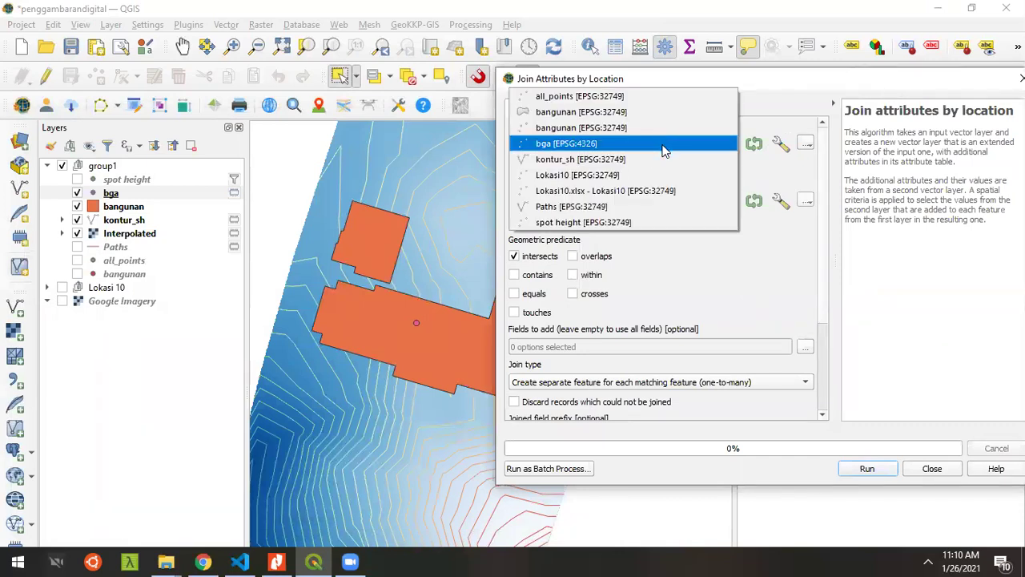
{"action": "left_click", "coordinate": [663, 116]}
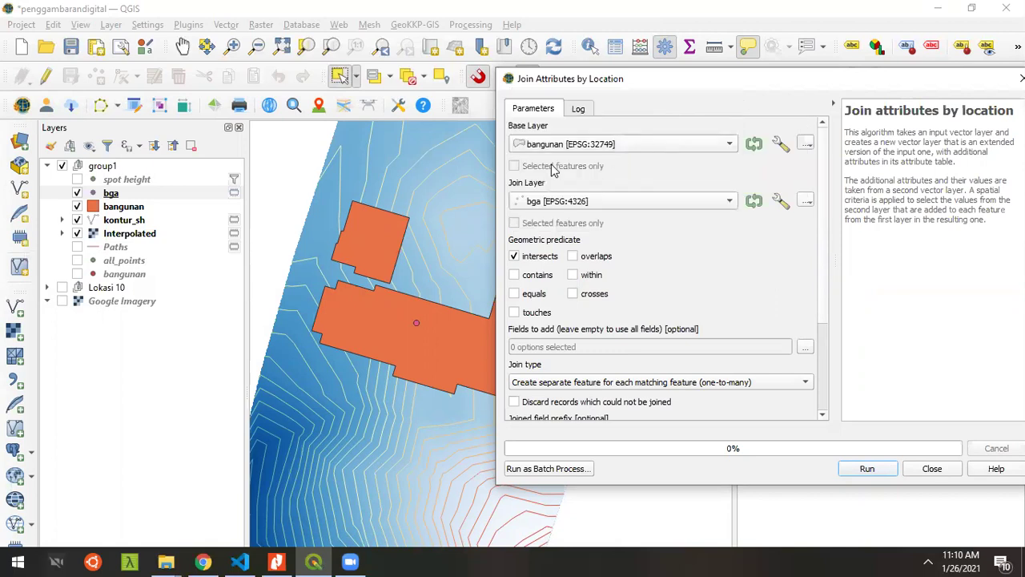
{"action": "left_click", "coordinate": [585, 203]}
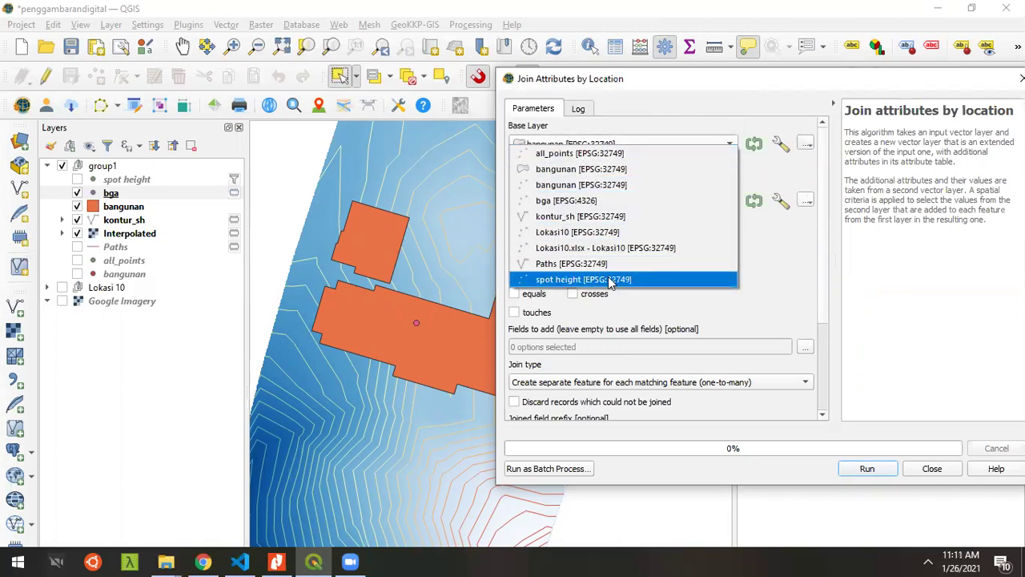
{"action": "left_click", "coordinate": [616, 202]}
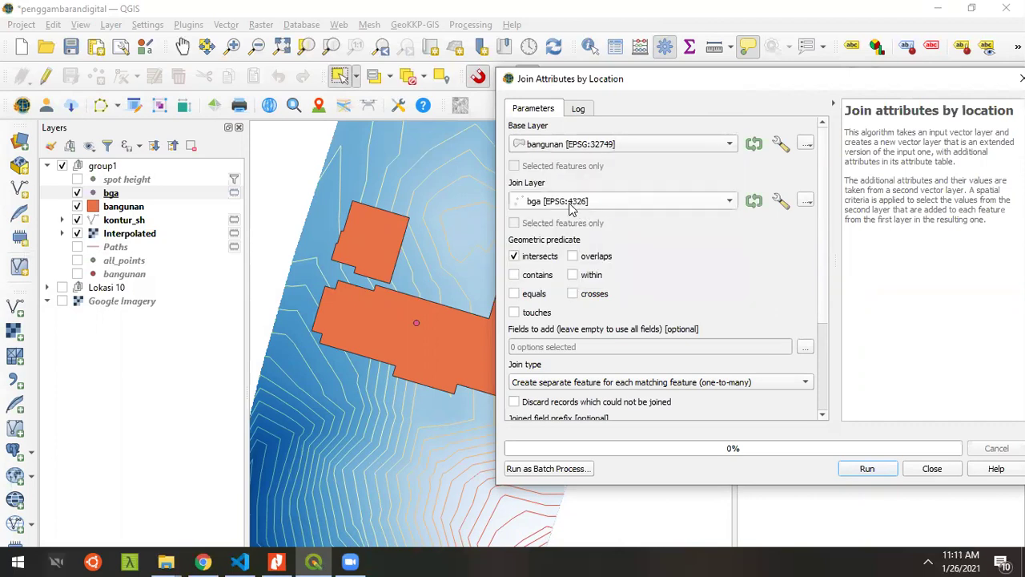
{"action": "left_click_drag", "start_coordinate": [635, 82], "coordinate": [589, 78]}
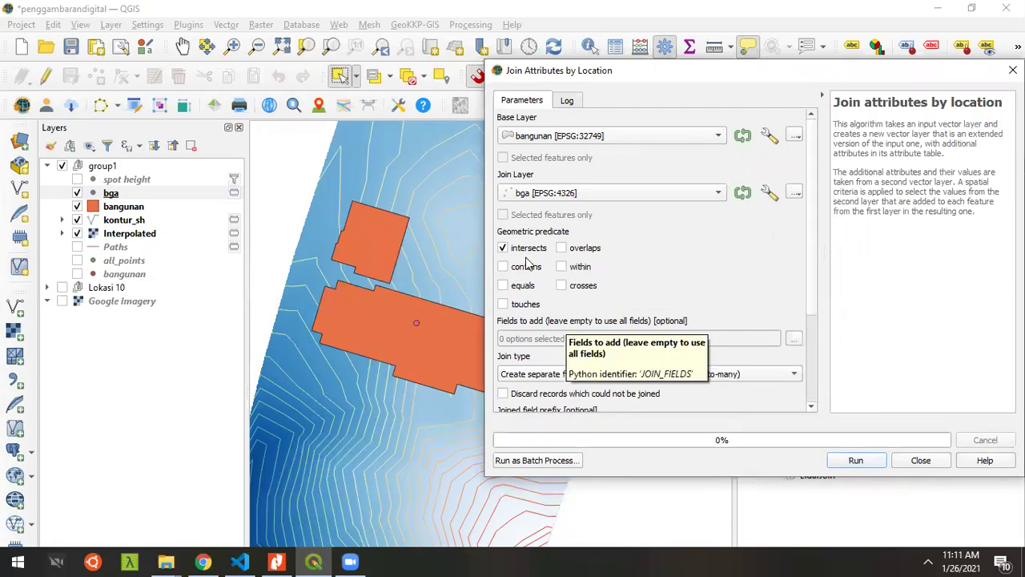
Add the touches and within predicates to the join, and choose elev as the field to add.
{"action": "left_click", "coordinate": [520, 304]}
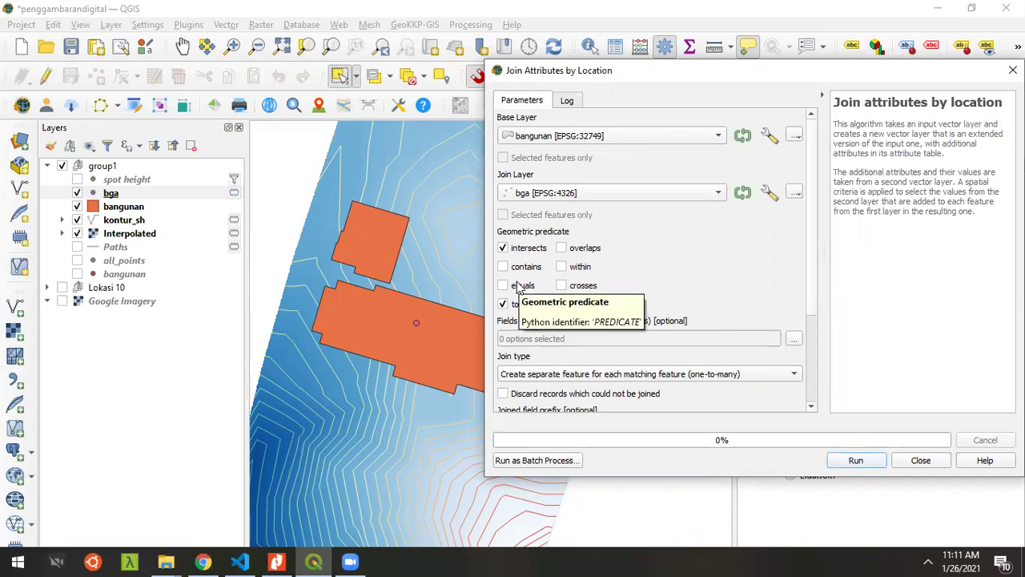
{"action": "left_click", "coordinate": [581, 269]}
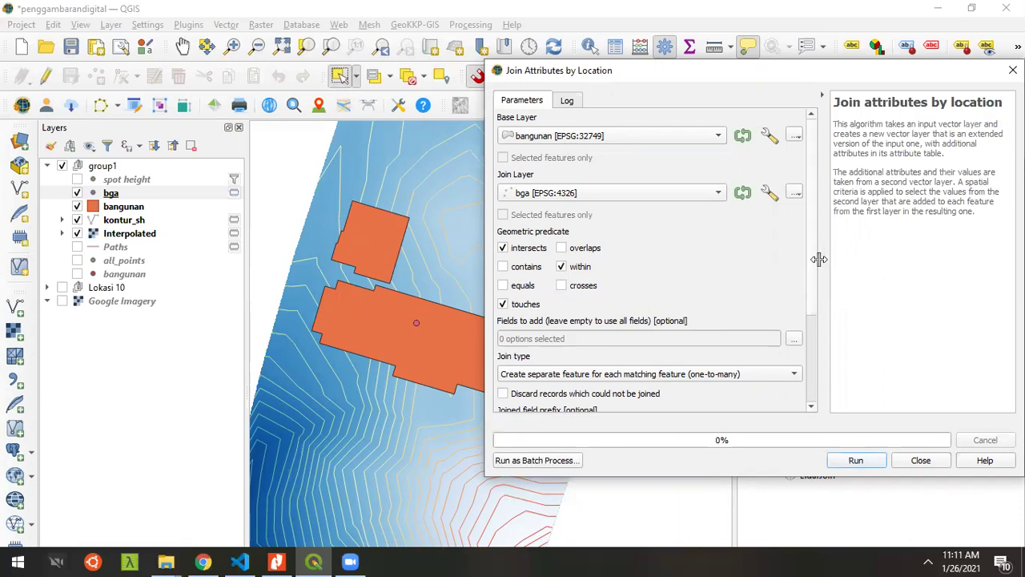
{"action": "scroll", "coordinate": [798, 255], "scroll_direction": "down", "scroll_amount": 4}
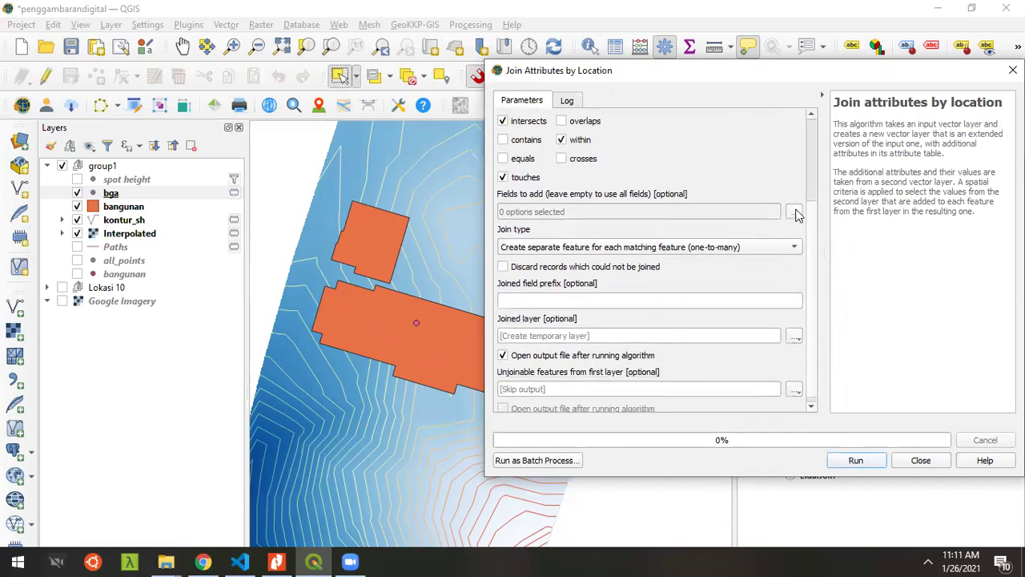
{"action": "left_click", "coordinate": [794, 212]}
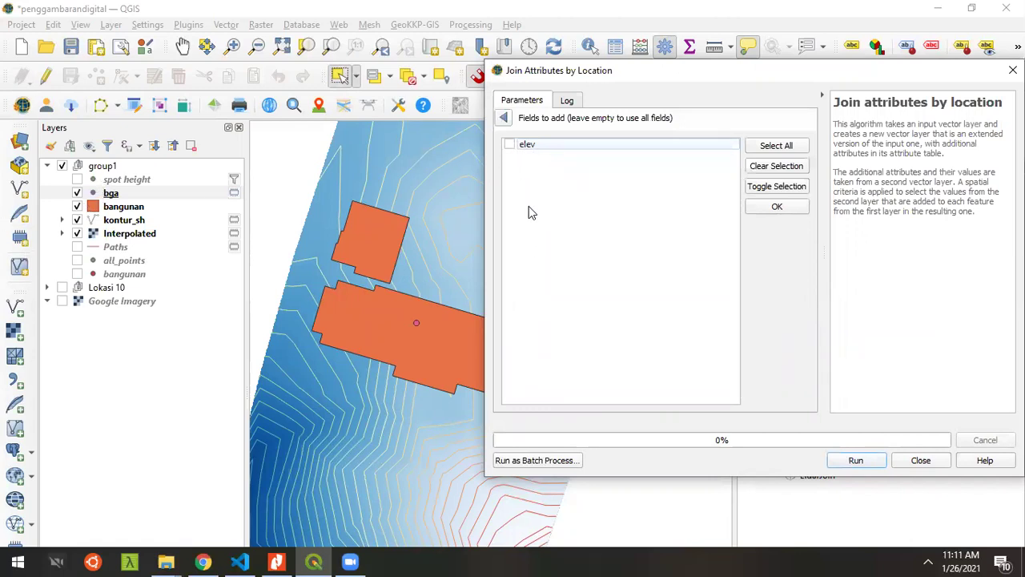
{"action": "left_click", "coordinate": [532, 148]}
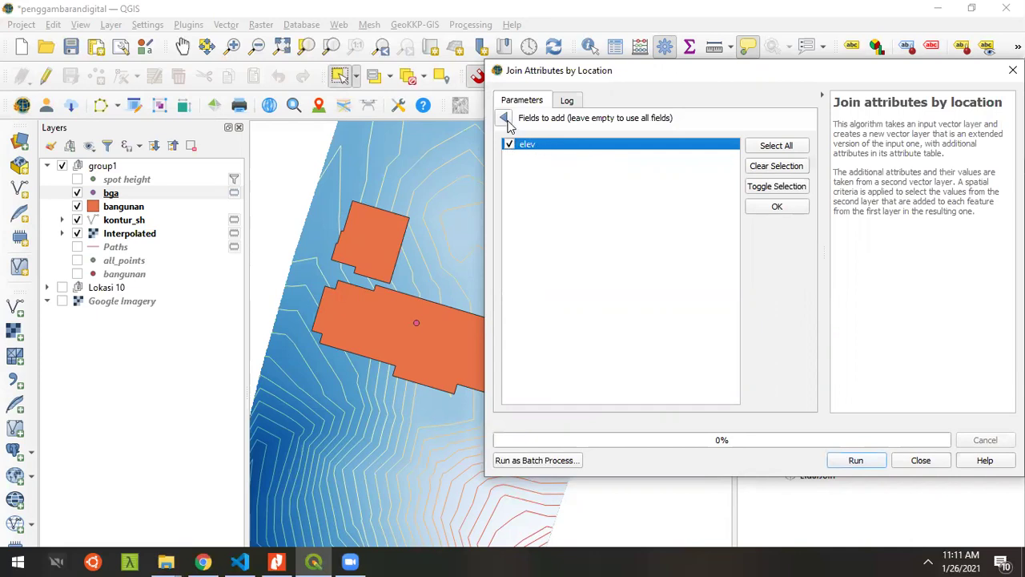
{"action": "left_click", "coordinate": [788, 206]}
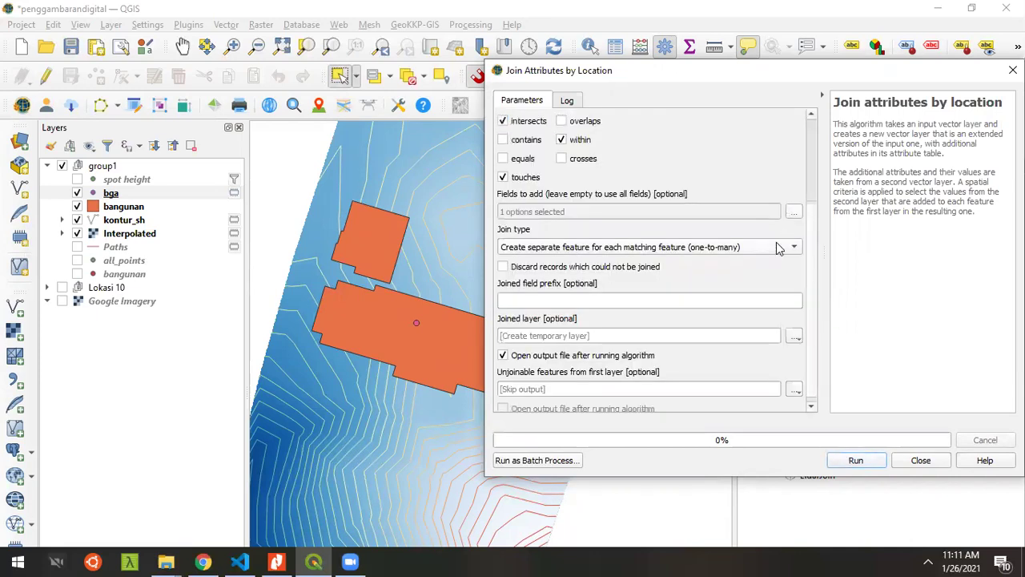
Run the one-to-many join with a temporary layer as output, and close the join dialog.
{"action": "scroll", "coordinate": [813, 232], "scroll_direction": "down", "scroll_amount": 1}
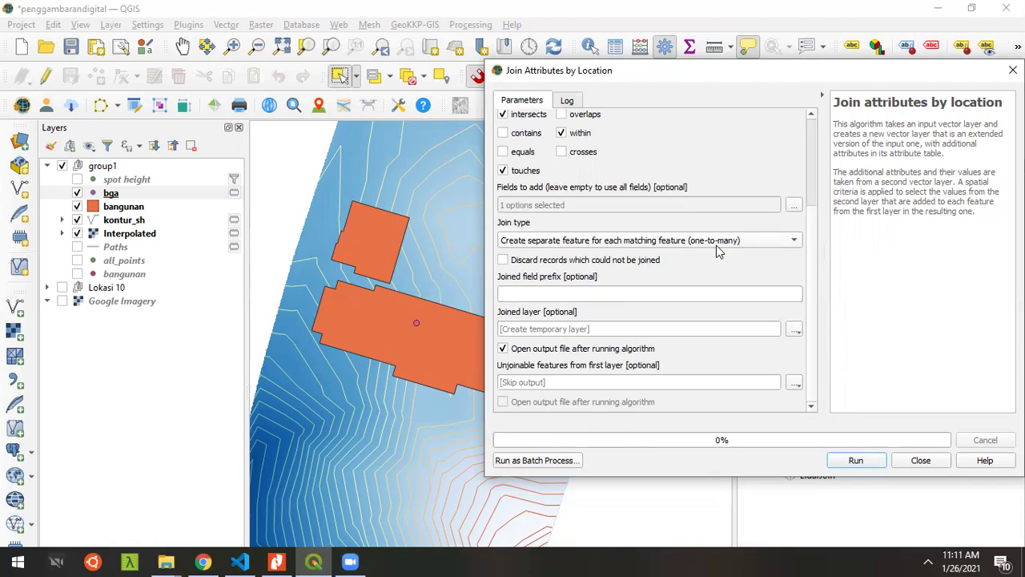
{"action": "left_click", "coordinate": [856, 460]}
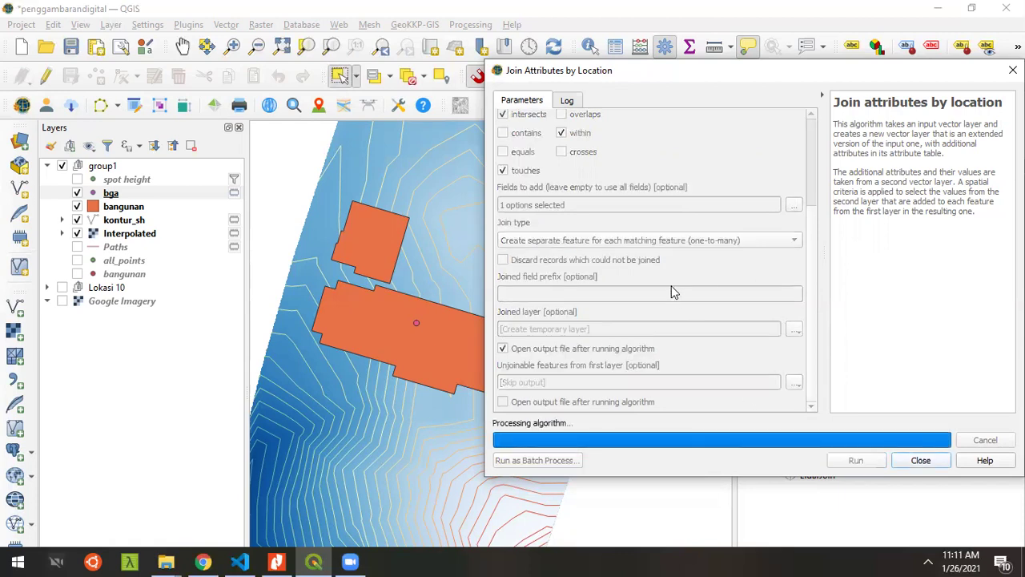
{"action": "left_click", "coordinate": [920, 460]}
Examine the joined layer's attribute table sorted by elev to check the values joined to each building.
{"action": "right_click", "coordinate": [169, 194]}
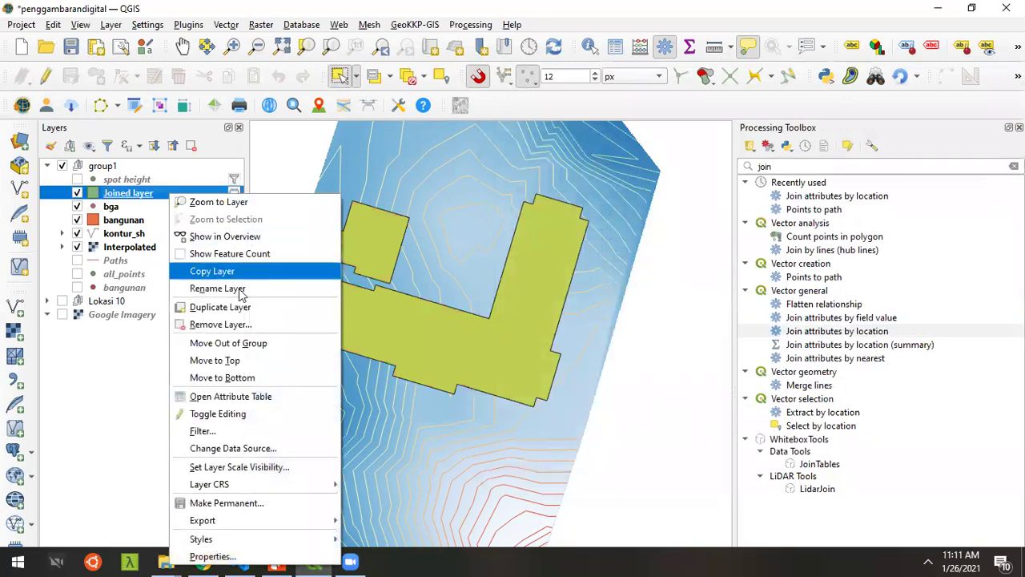
{"action": "left_click", "coordinate": [256, 395]}
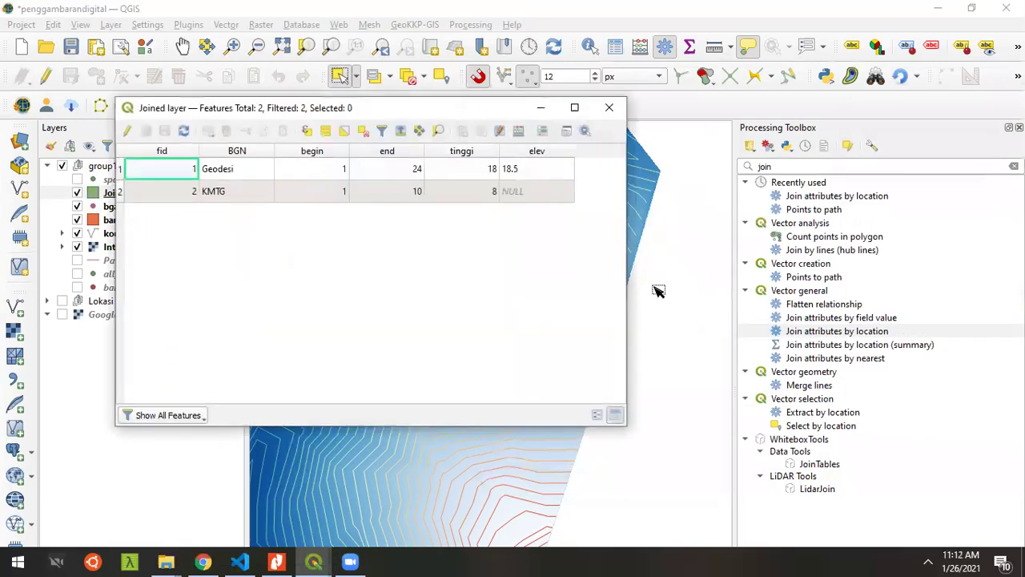
{"action": "left_click", "coordinate": [531, 152]}
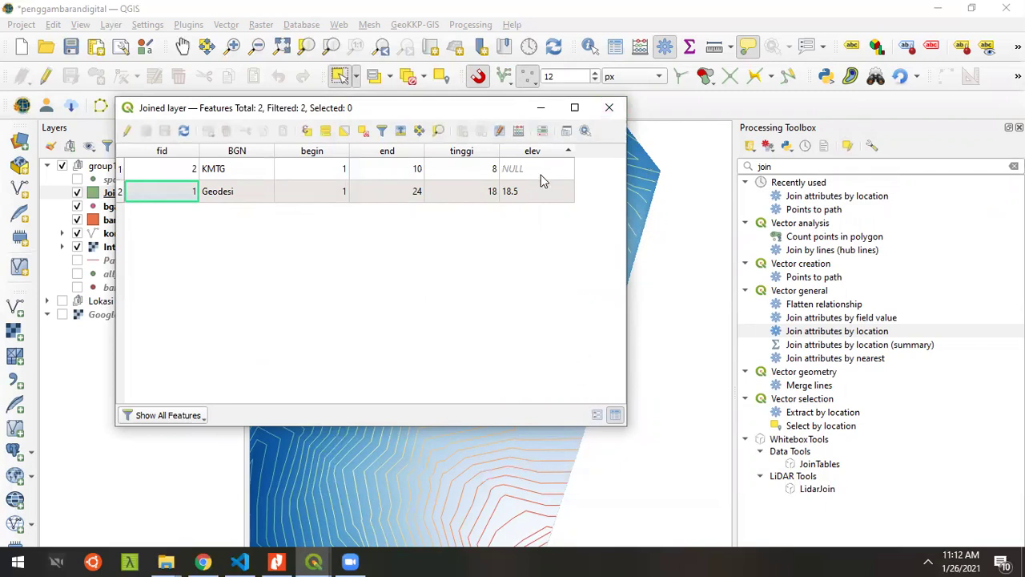
{"action": "left_click", "coordinate": [609, 107]}
Show the all_points layer on the map and move it above Joined layer in the layer order.
{"action": "left_click", "coordinate": [126, 208]}
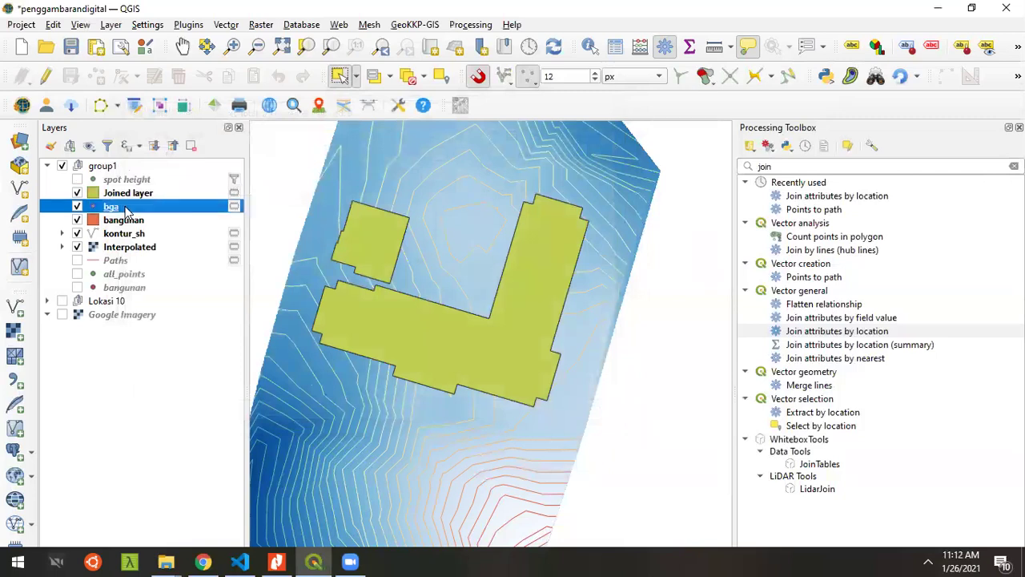
{"action": "left_click", "coordinate": [125, 277]}
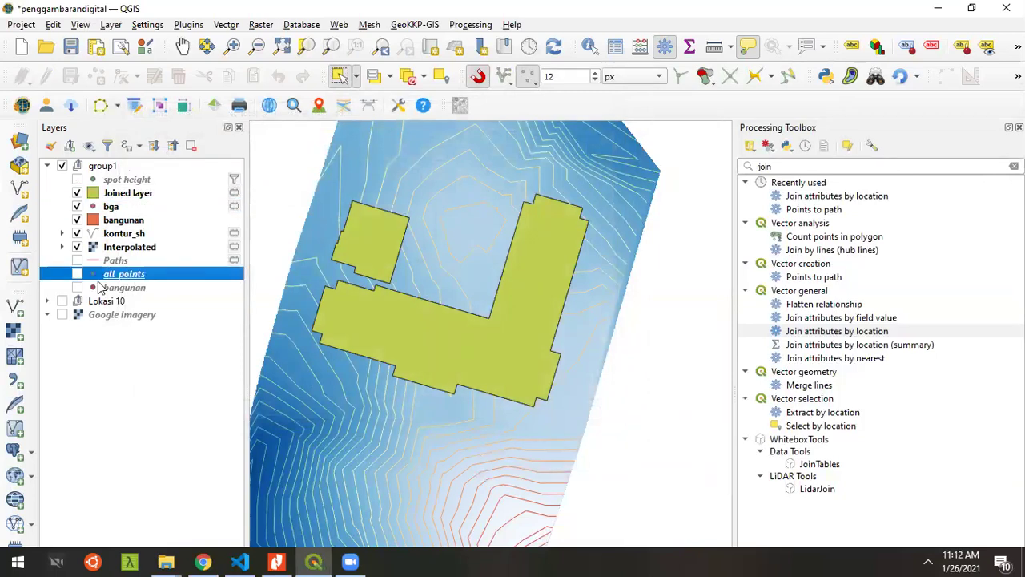
{"action": "left_click", "coordinate": [77, 274]}
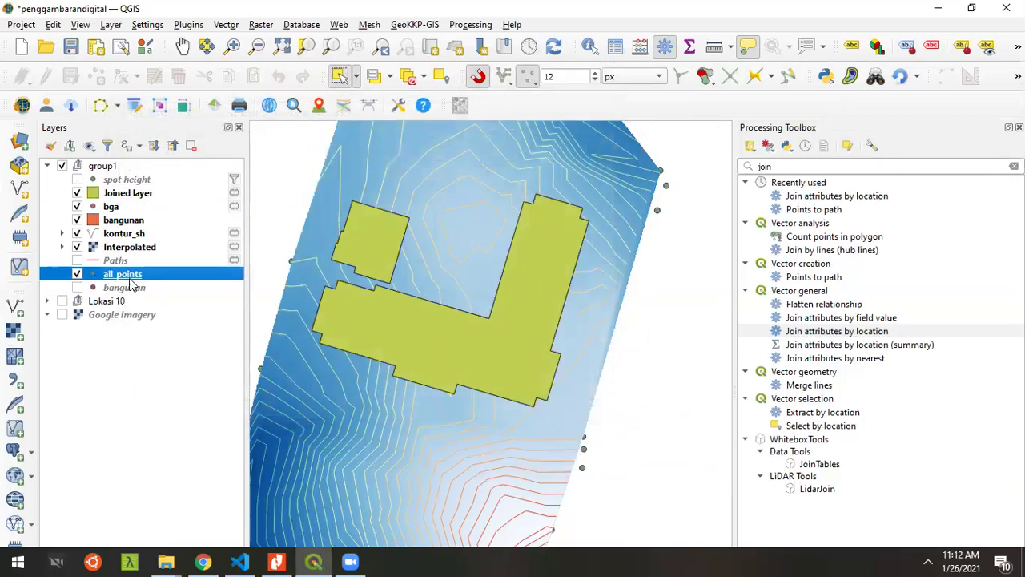
{"action": "mouse_move", "coordinate": [141, 274]}
{"action": "left_mouse_down"}
{"action": "mouse_move", "coordinate": [160, 192]}
{"action": "mouse_move", "coordinate": [170, 193]}
{"action": "left_mouse_up"}
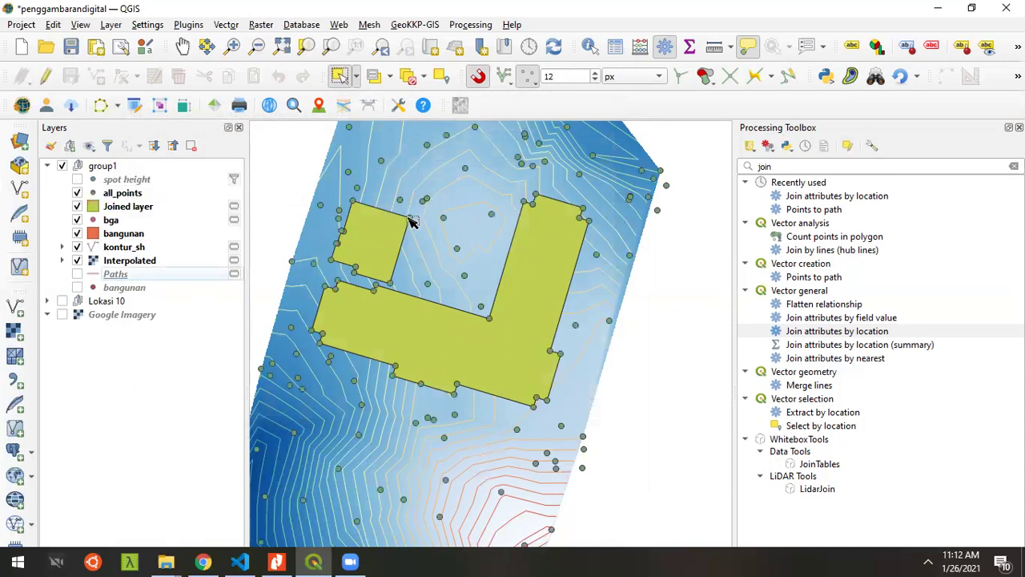
Duplicate the all_points layer, and remove the duplicate from the project.
{"action": "right_click", "coordinate": [161, 195]}
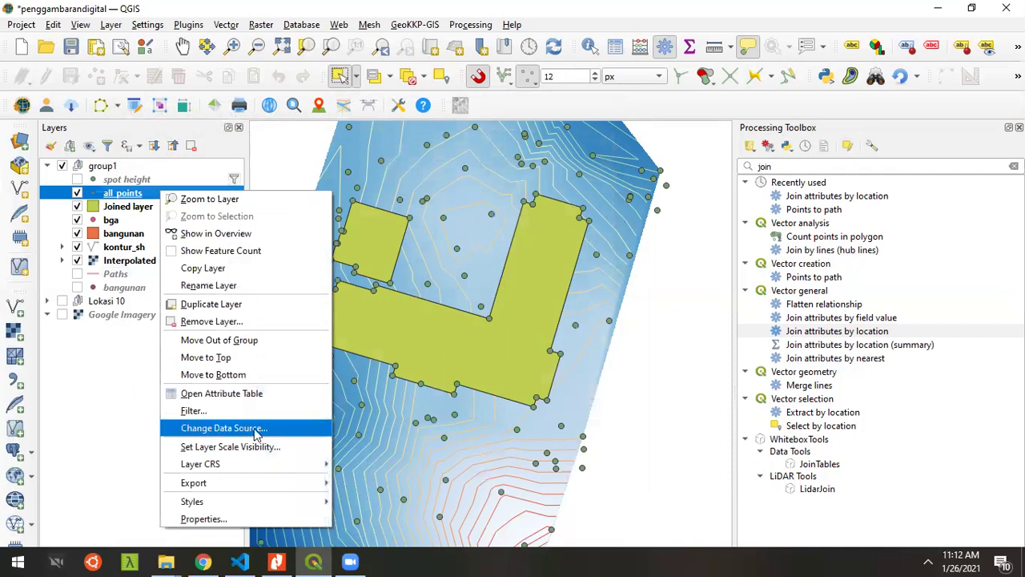
{"action": "left_click", "coordinate": [252, 309]}
{"action": "right_click", "coordinate": [161, 205]}
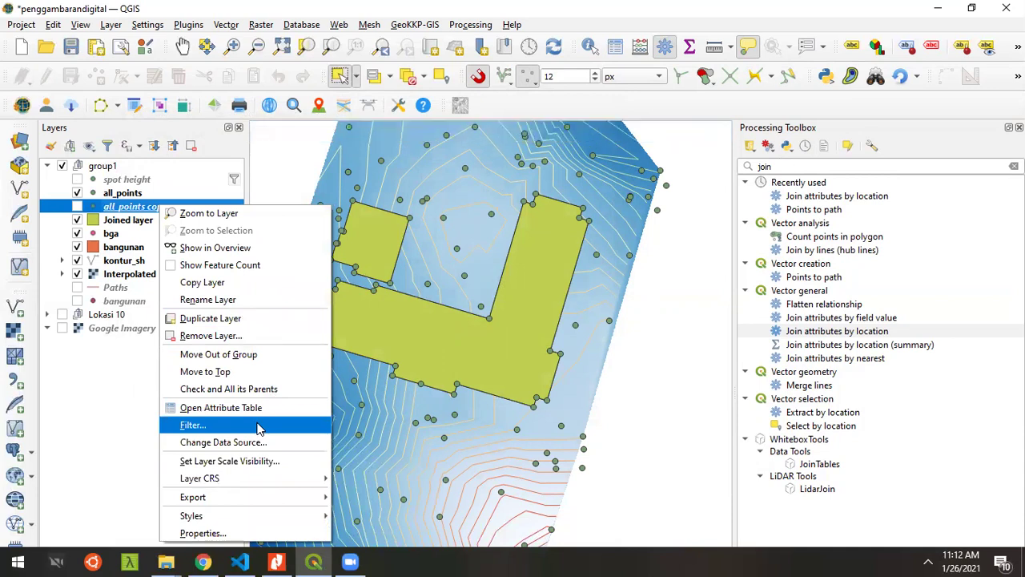
{"action": "left_click", "coordinate": [130, 385]}
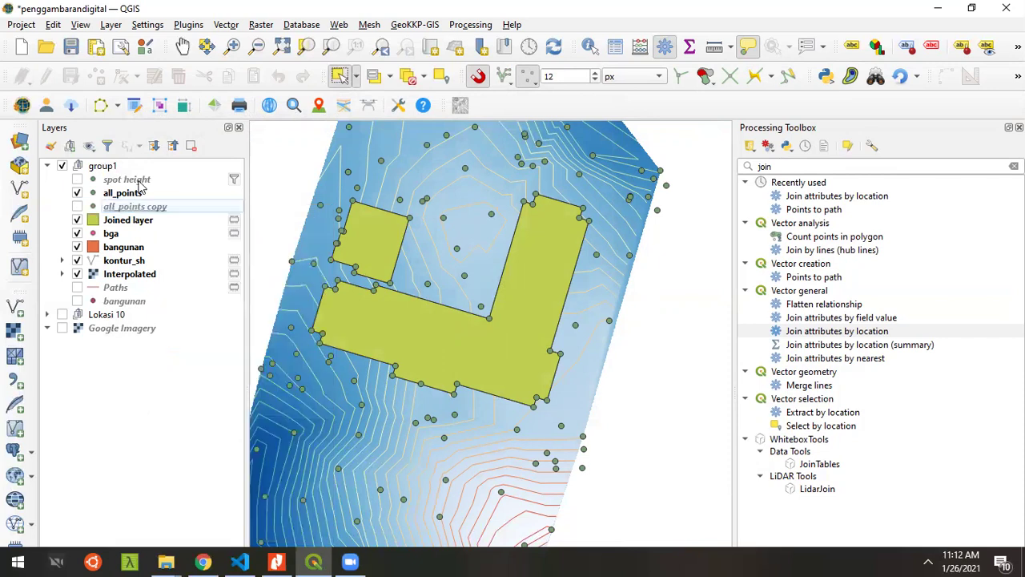
{"action": "right_click", "coordinate": [137, 208]}
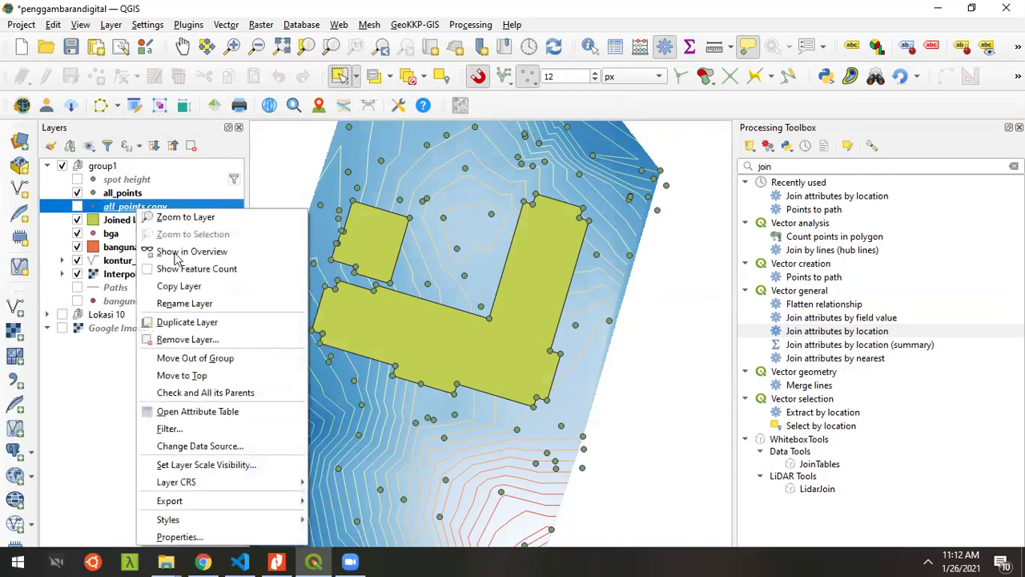
{"action": "left_click", "coordinate": [205, 340]}
{"action": "left_click", "coordinate": [487, 365]}
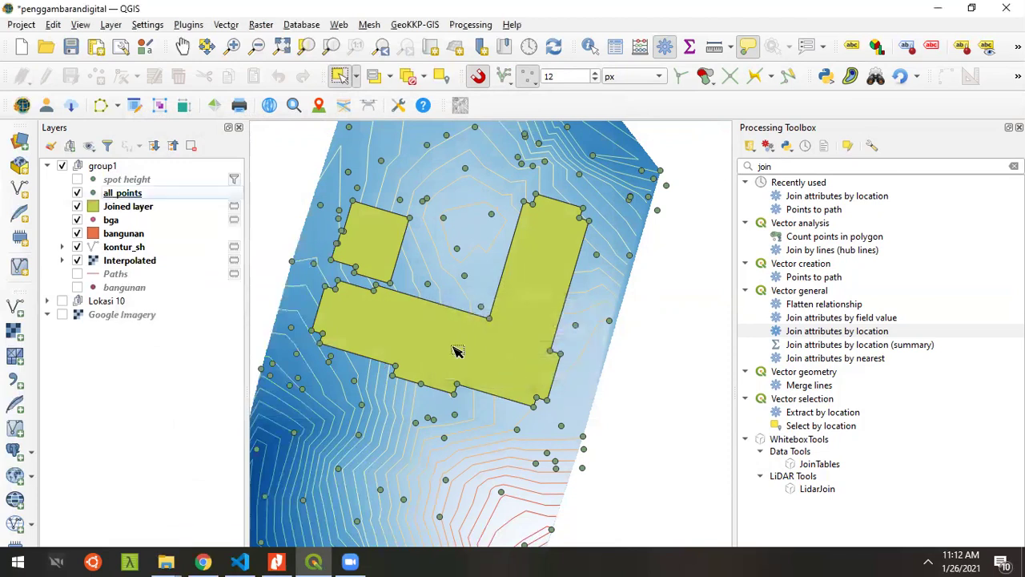
Move the all_points layer below the Interpolated raster, and hide the bangunan polygon layer.
{"action": "left_click", "coordinate": [223, 196]}
{"action": "mouse_move", "coordinate": [184, 200]}
{"action": "left_mouse_down"}
{"action": "mouse_move", "coordinate": [192, 274]}
{"action": "mouse_move", "coordinate": [190, 264]}
{"action": "left_mouse_up"}
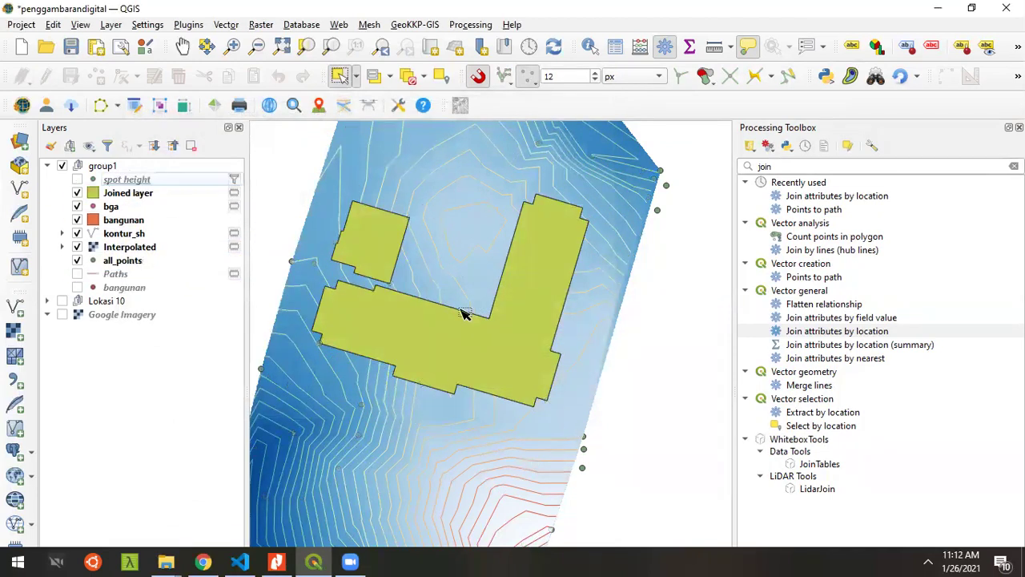
{"action": "left_click", "coordinate": [120, 194]}
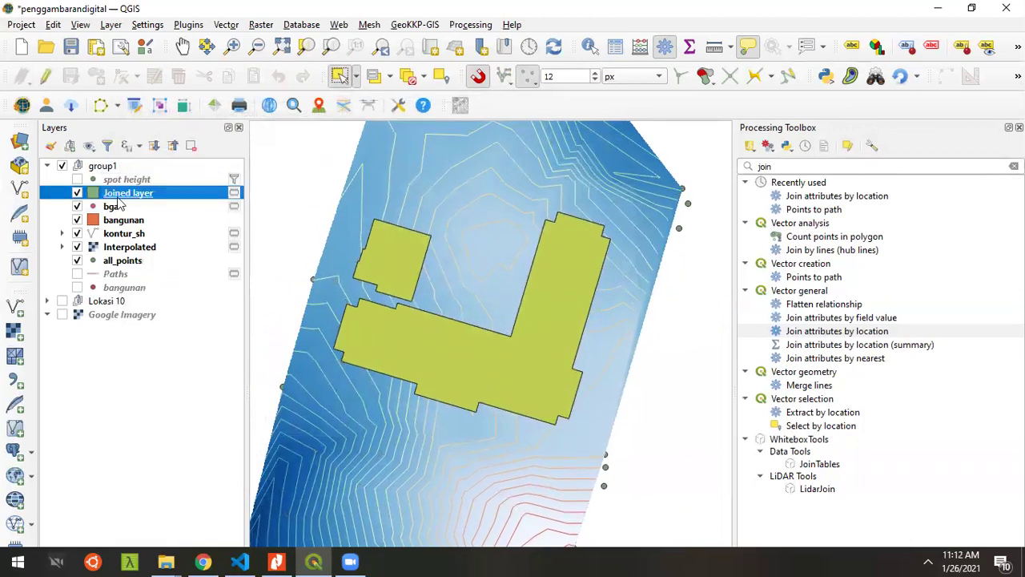
{"action": "left_click", "coordinate": [77, 193]}
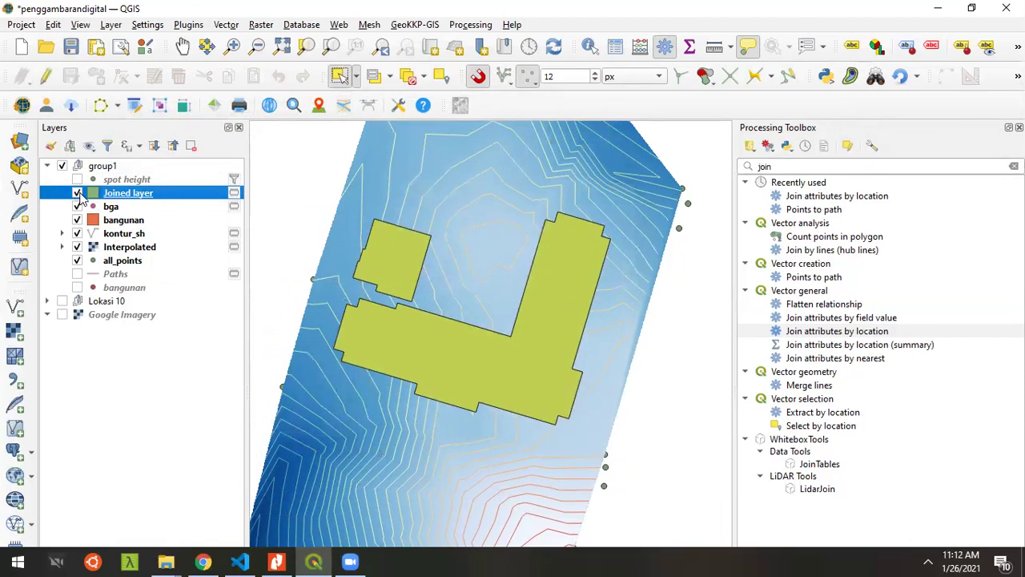
{"action": "right_click", "coordinate": [140, 196]}
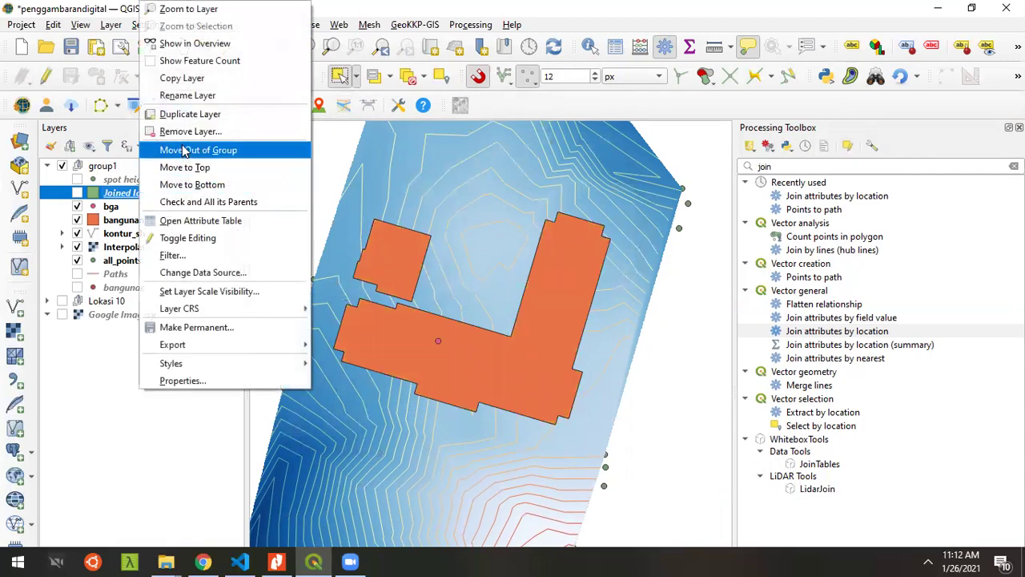
{"action": "left_click", "coordinate": [99, 221]}
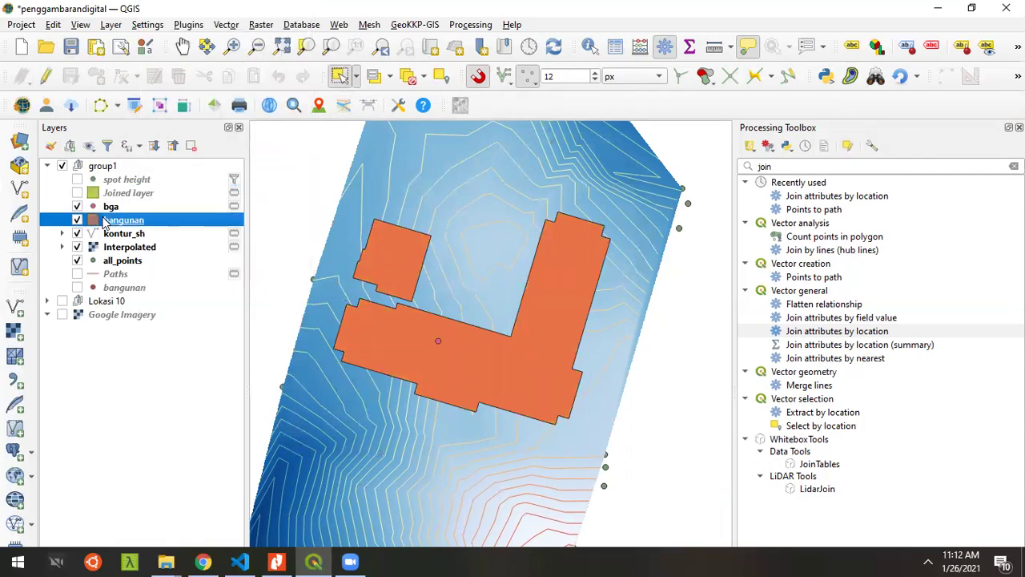
{"action": "left_click", "coordinate": [77, 219]}
{"action": "left_click", "coordinate": [76, 193]}
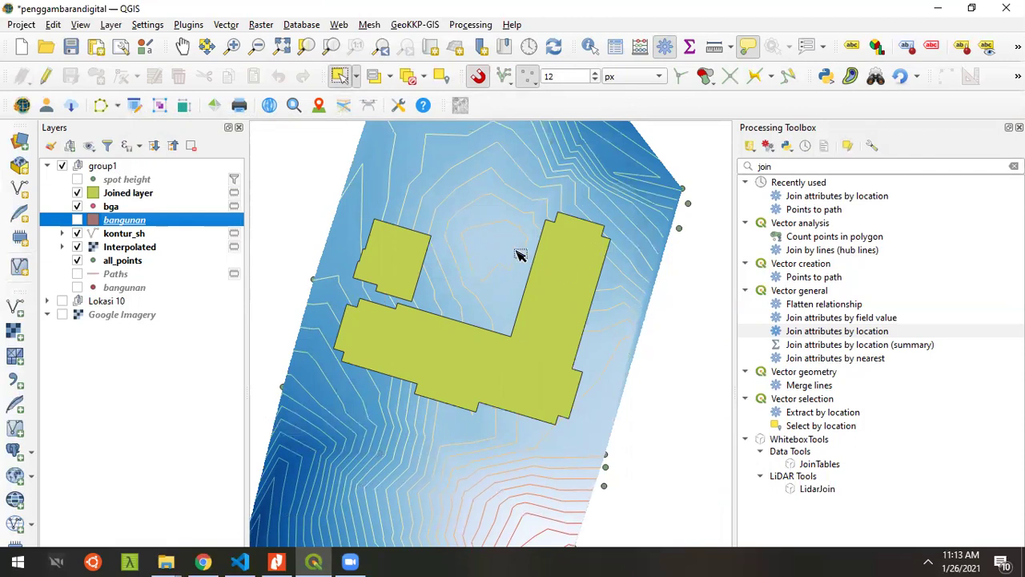
{"action": "left_click", "coordinate": [128, 394]}
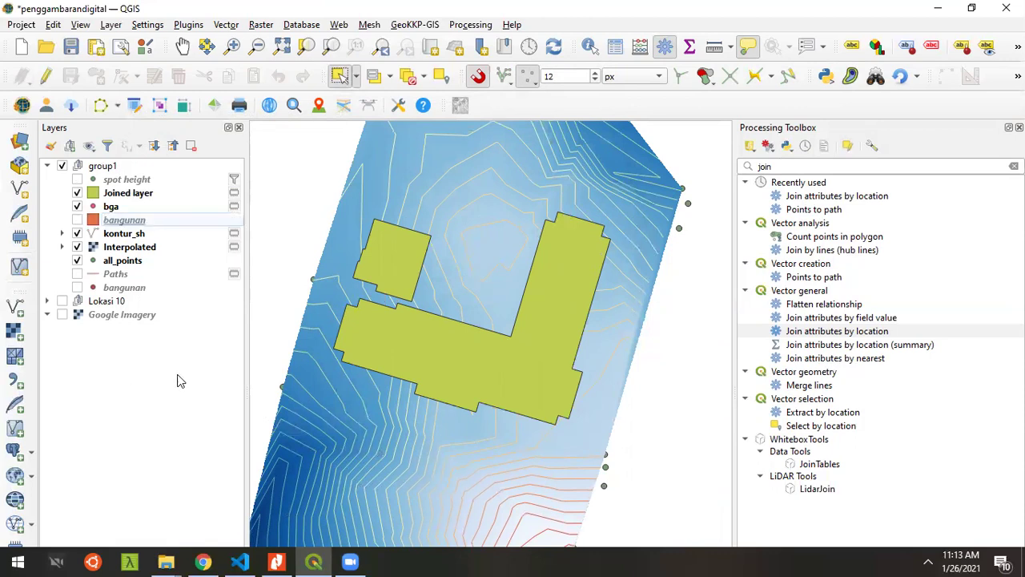
{"action": "left_click_drag", "start_coordinate": [246, 359], "coordinate": [222, 363]}
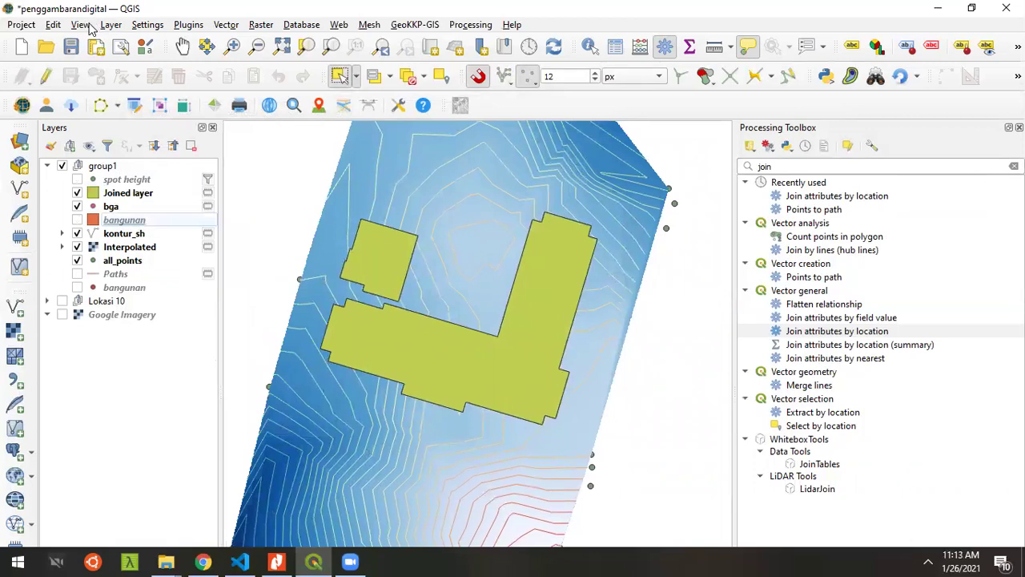
Search the plugin manager for threejs and check the Qgis2threejs plugin's installation details.
{"action": "left_click", "coordinate": [86, 25]}
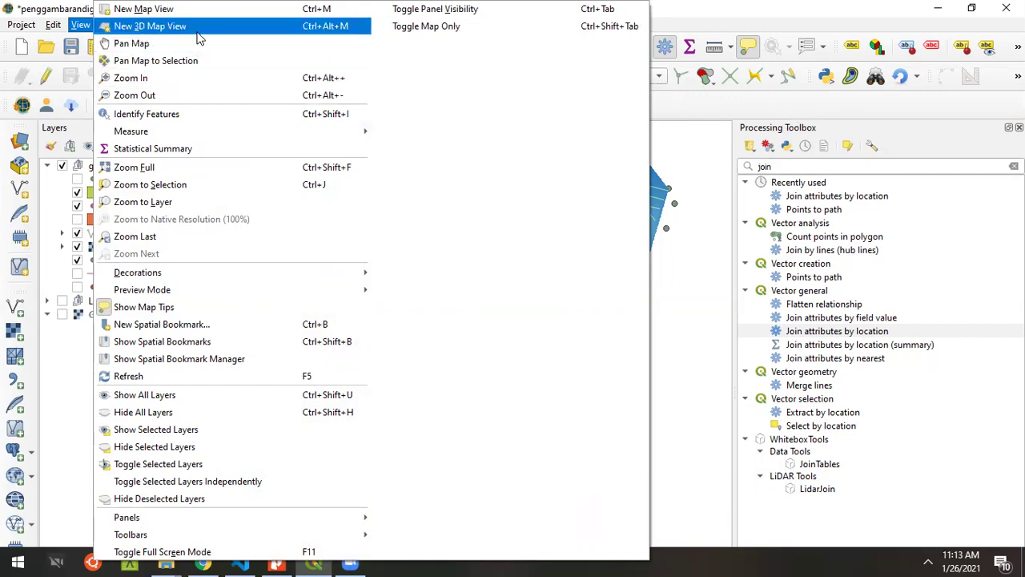
{"action": "left_click", "coordinate": [776, 101]}
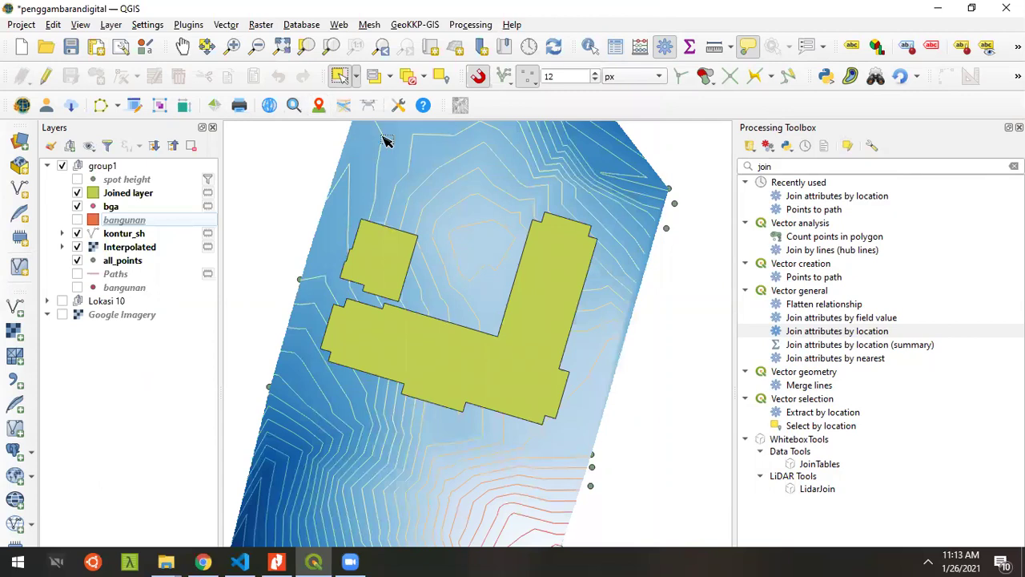
{"action": "left_click", "coordinate": [153, 25]}
{"action": "mouse_move", "coordinate": [188, 30]}
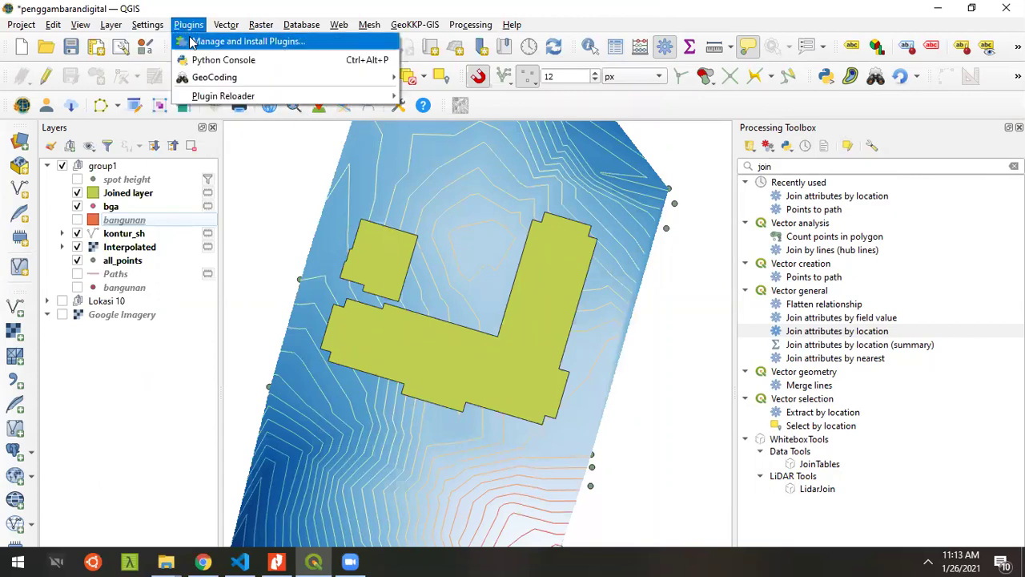
{"action": "left_click", "coordinate": [197, 44]}
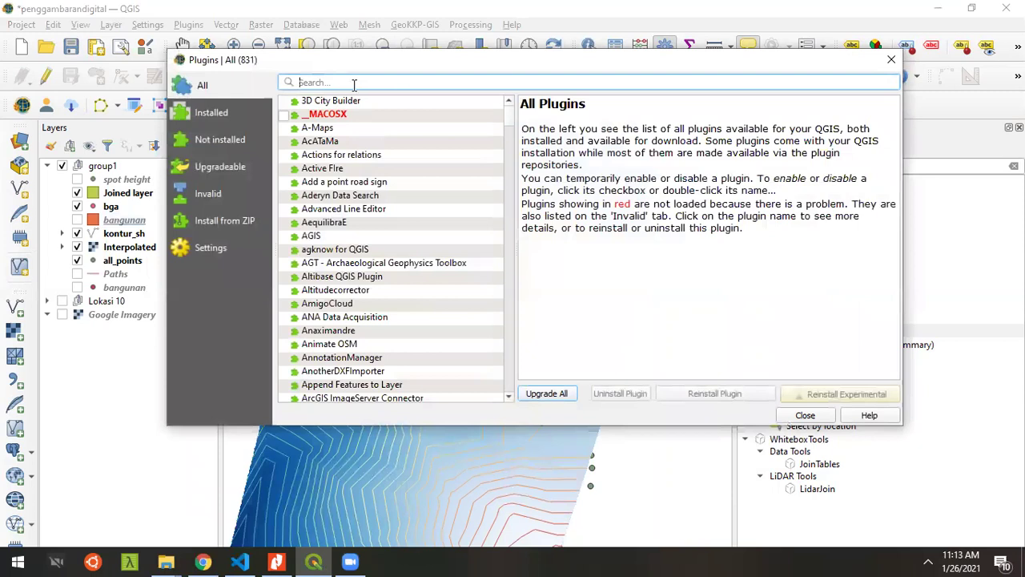
{"action": "type", "text": "threejs"}
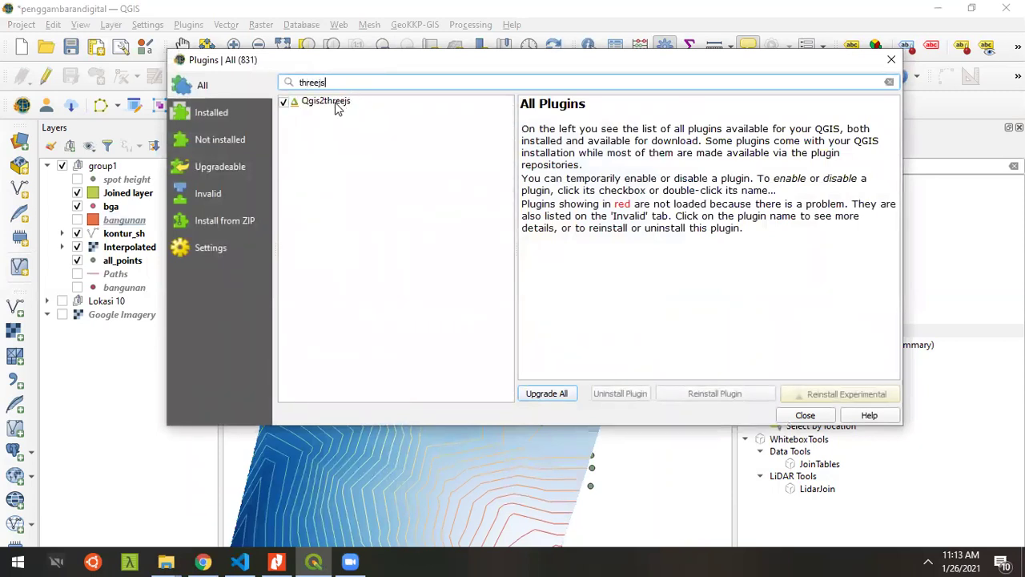
{"action": "left_click", "coordinate": [335, 104]}
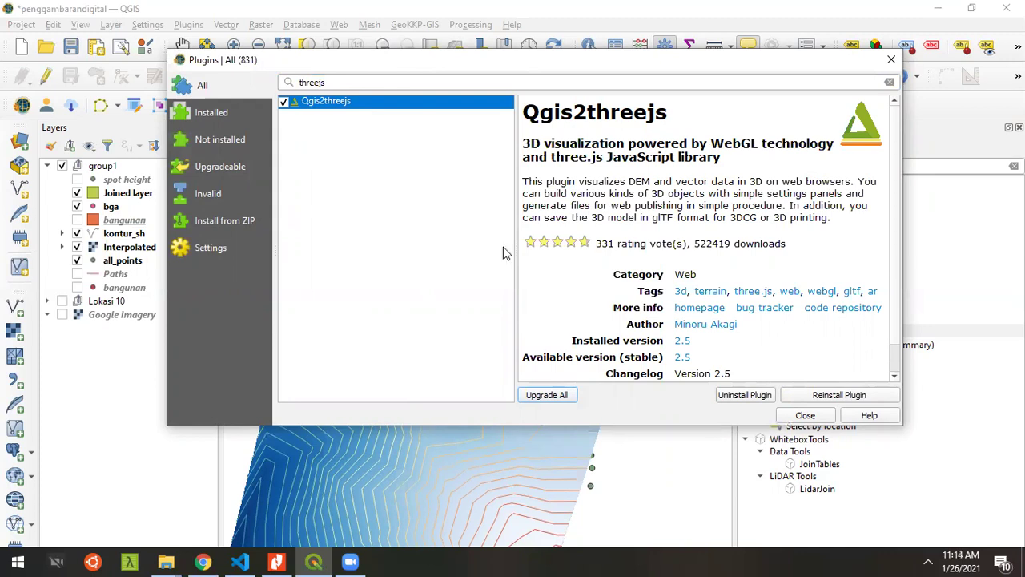
{"action": "left_click", "coordinate": [811, 417]}
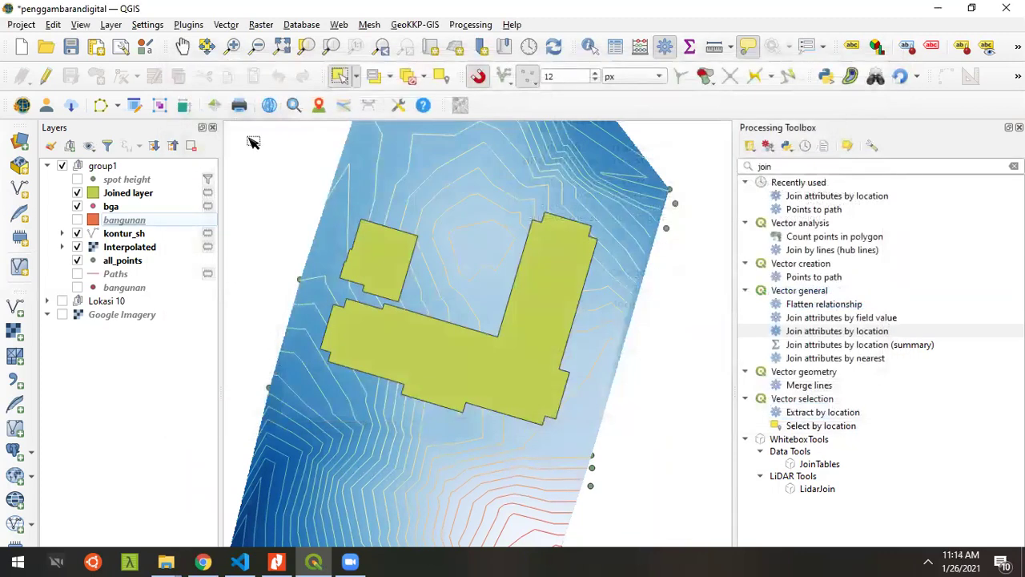
Open the project in the Qgis2threejs Exporter with its preview.
{"action": "left_click", "coordinate": [341, 25]}
{"action": "mouse_move", "coordinate": [354, 43]}
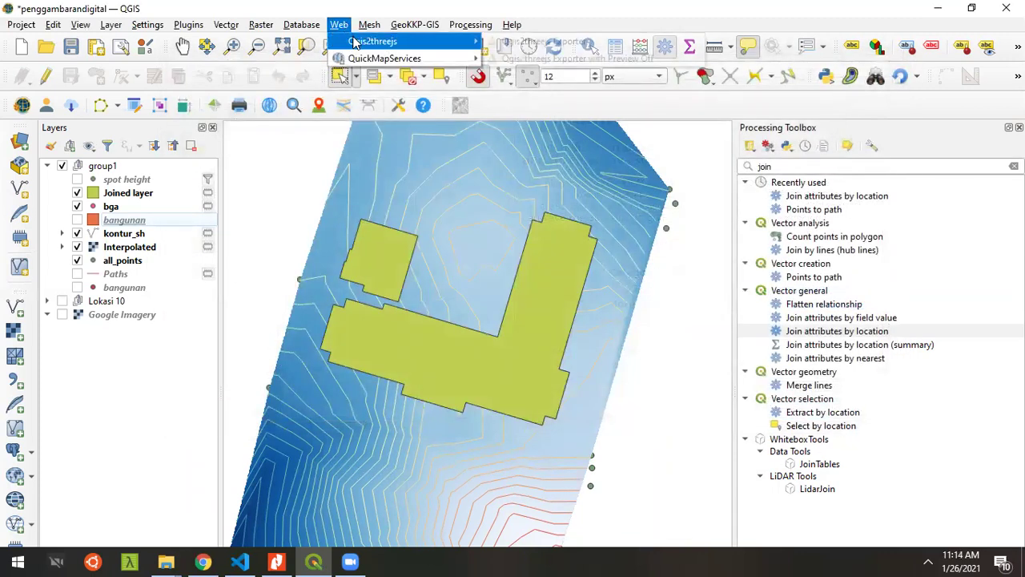
{"action": "mouse_move", "coordinate": [511, 25]}
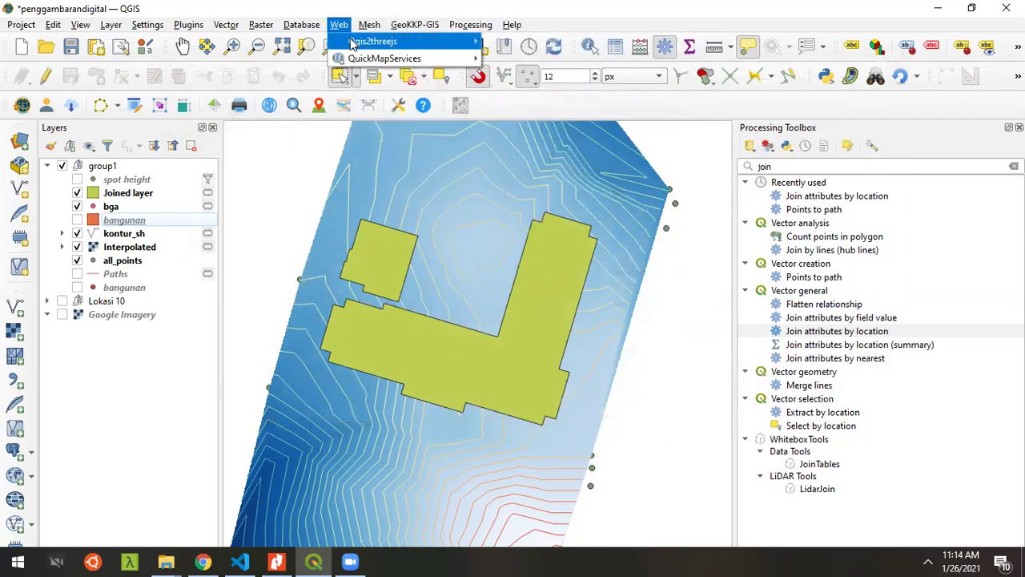
{"action": "mouse_move", "coordinate": [345, 29]}
{"action": "mouse_move", "coordinate": [362, 44]}
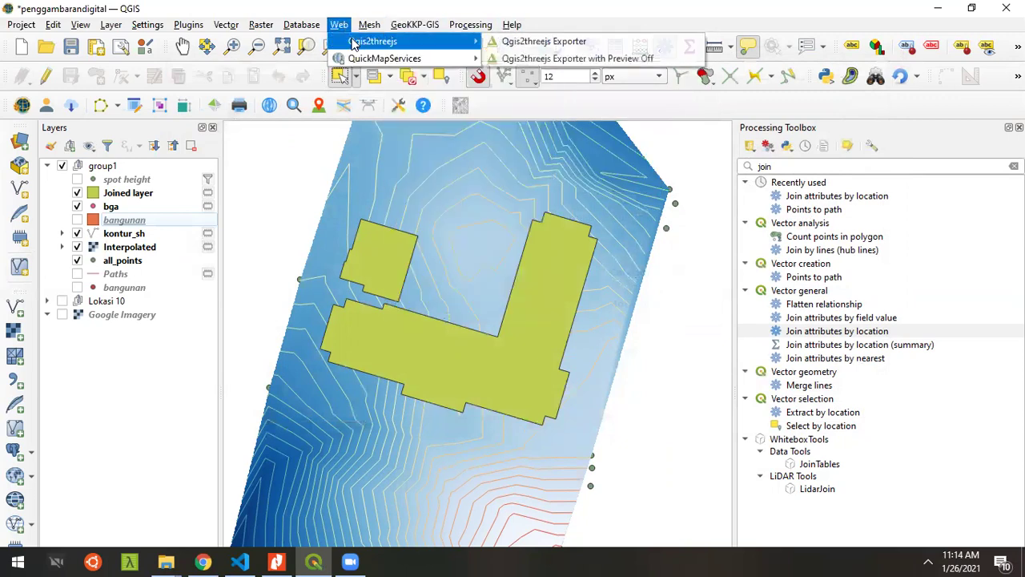
{"action": "left_click", "coordinate": [509, 43]}
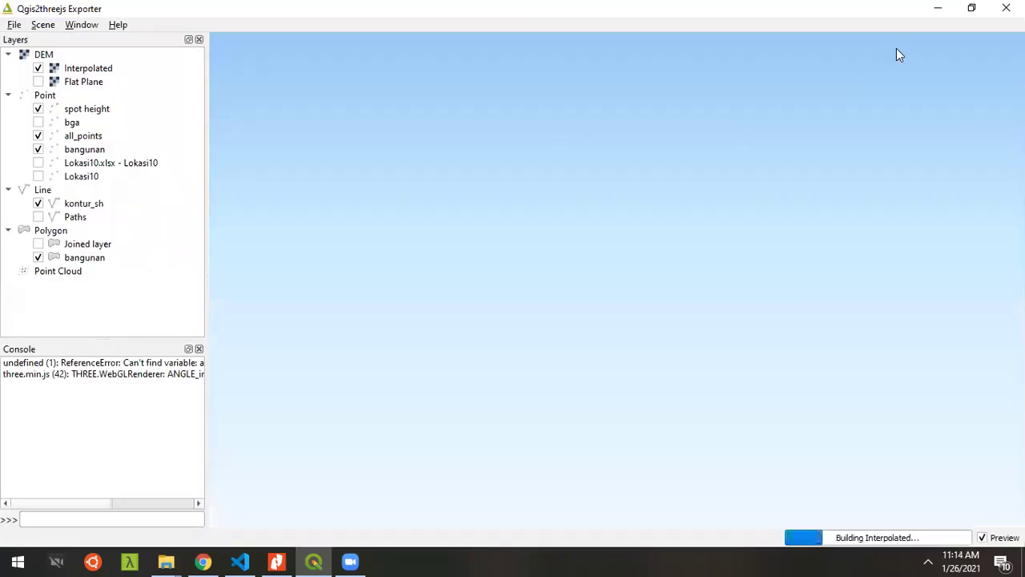
Examine the interpolated terrain and the extruded buildings from several angles in the 3D preview.
{"action": "left_click", "coordinate": [971, 7]}
{"action": "left_click_drag", "start_coordinate": [539, 114], "coordinate": [582, 95]}
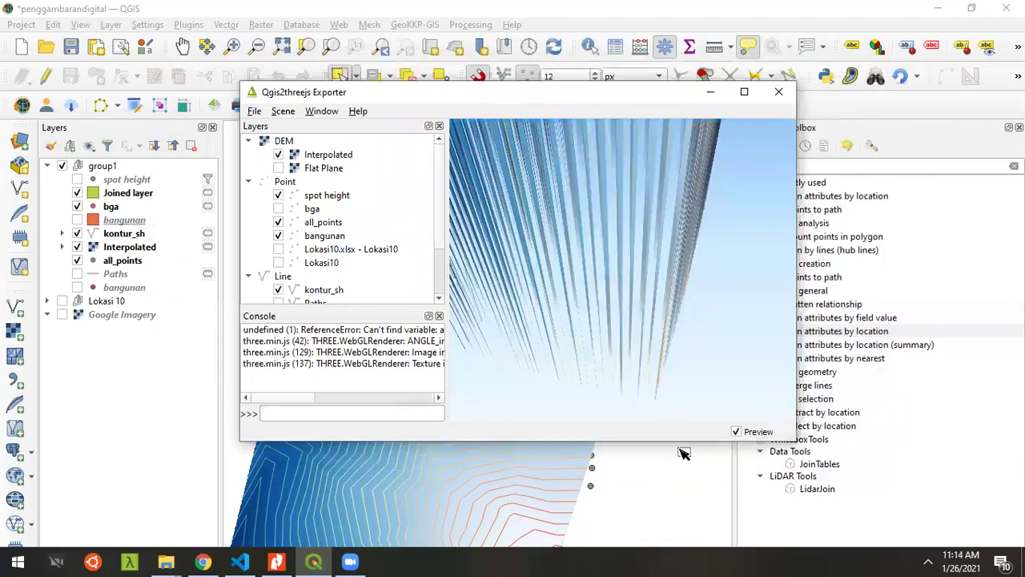
{"action": "scroll", "coordinate": [669, 294], "scroll_direction": "down", "scroll_amount": 3}
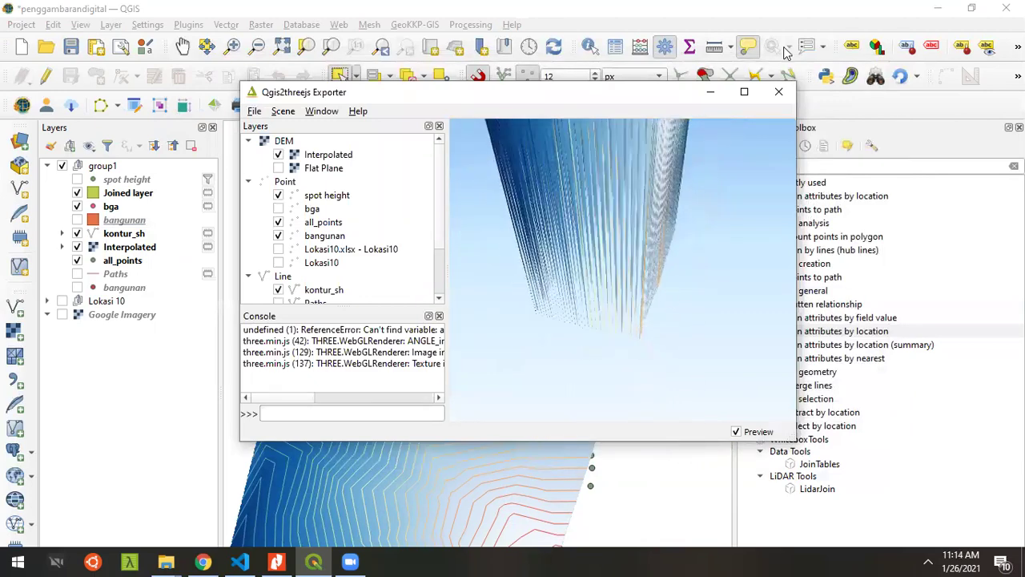
{"action": "left_click", "coordinate": [744, 91]}
{"action": "left_click_drag", "start_coordinate": [573, 207], "coordinate": [601, 201]}
{"action": "mouse_move", "coordinate": [574, 319]}
{"action": "left_mouse_down"}
{"action": "mouse_move", "coordinate": [553, 314]}
{"action": "mouse_move", "coordinate": [607, 285]}
{"action": "mouse_move", "coordinate": [598, 257]}
{"action": "mouse_move", "coordinate": [560, 338]}
{"action": "mouse_move", "coordinate": [585, 269]}
{"action": "mouse_move", "coordinate": [514, 264]}
{"action": "mouse_move", "coordinate": [489, 339]}
{"action": "mouse_move", "coordinate": [511, 307]}
{"action": "mouse_move", "coordinate": [568, 329]}
{"action": "left_mouse_up"}
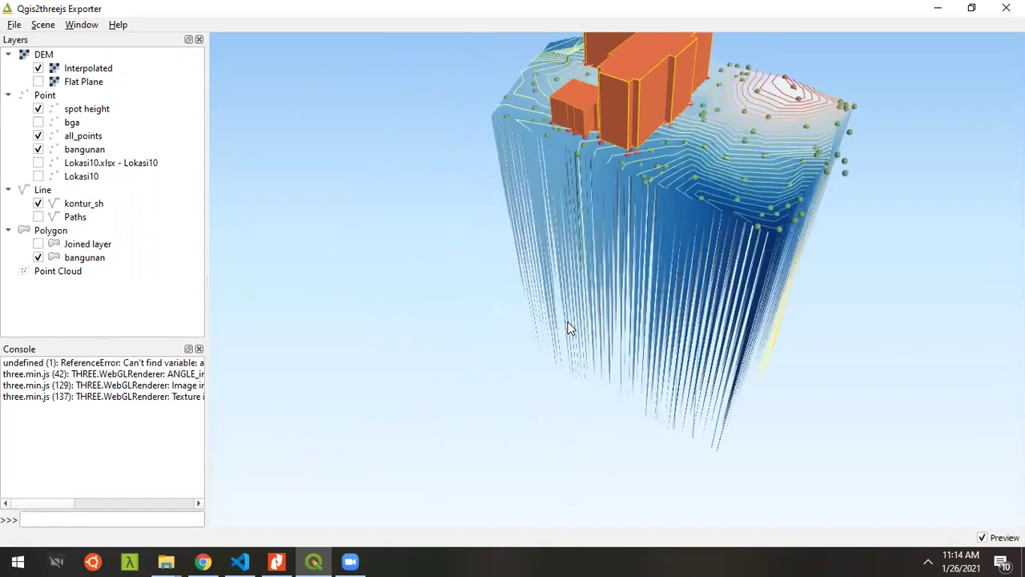
{"action": "scroll", "coordinate": [602, 189], "scroll_direction": "down", "scroll_amount": 5}
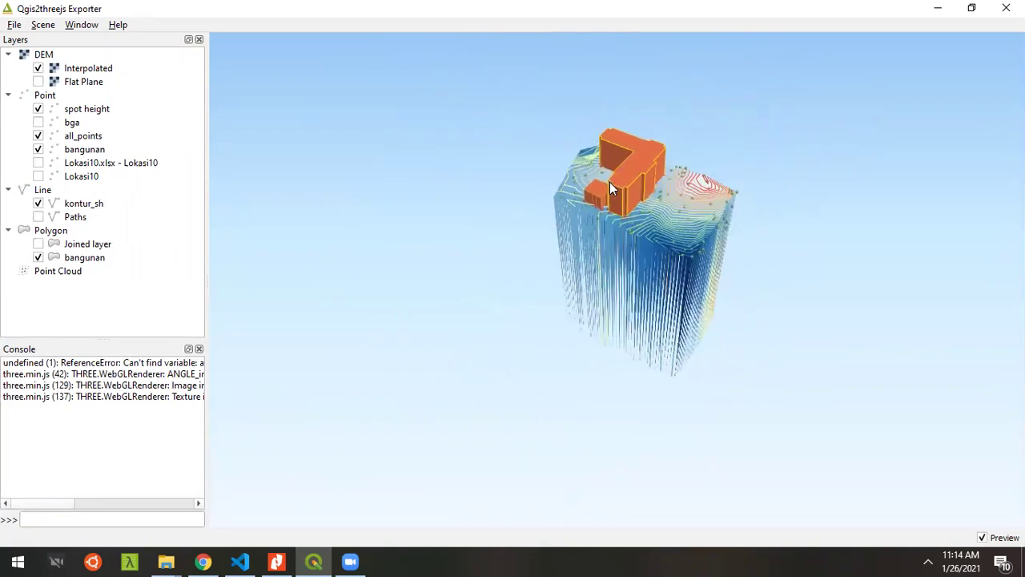
{"action": "scroll", "coordinate": [609, 182], "scroll_direction": "up", "scroll_amount": 3}
{"action": "left_click_drag", "start_coordinate": [204, 250], "coordinate": [218, 254]}
Hide the bangunan polygon layer in the 3D scene and show Joined layer instead.
{"action": "left_click", "coordinate": [85, 259]}
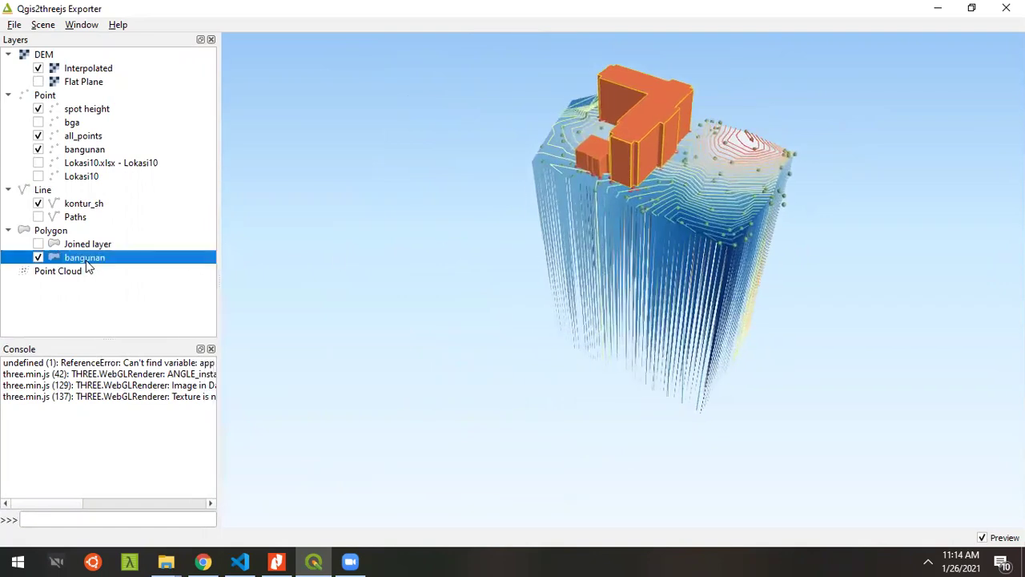
{"action": "left_click", "coordinate": [37, 257]}
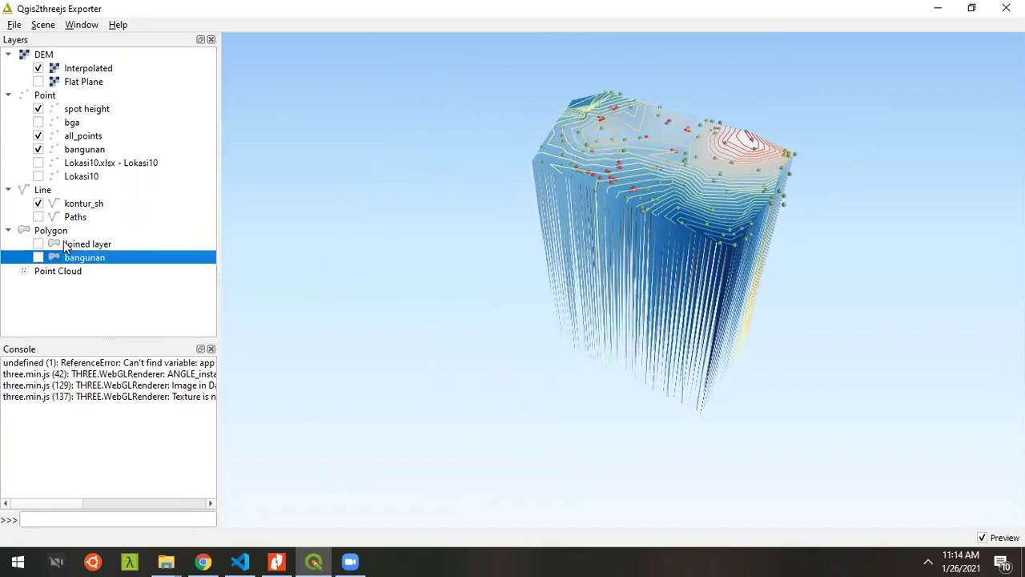
{"action": "left_click", "coordinate": [42, 244]}
{"action": "left_click", "coordinate": [39, 245]}
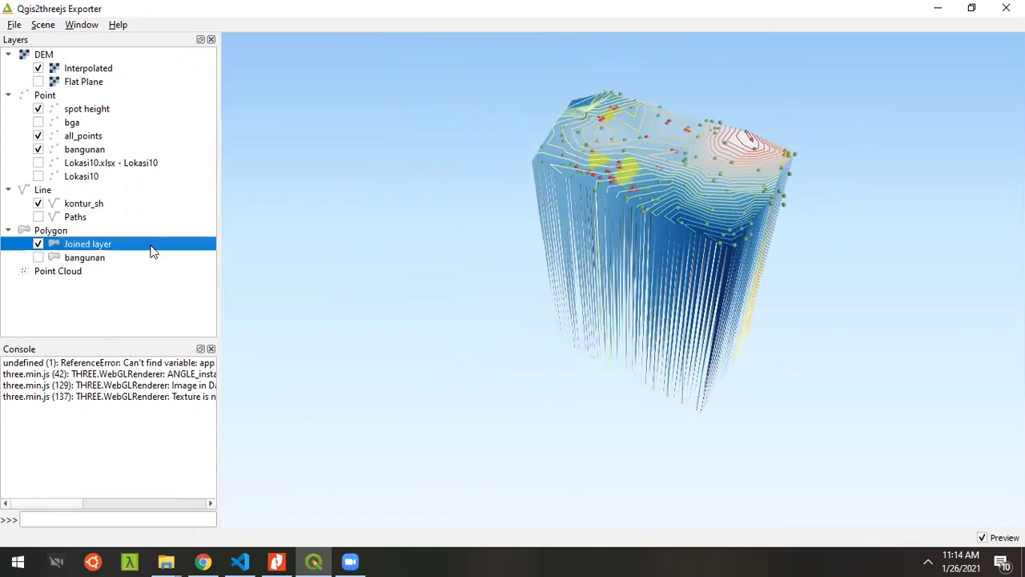
Set Joined layer's object type to Extruded, with its Z coordinate relative to the "Interpolated" layer at altitude 0.
{"action": "right_click", "coordinate": [96, 239]}
{"action": "left_click", "coordinate": [110, 250]}
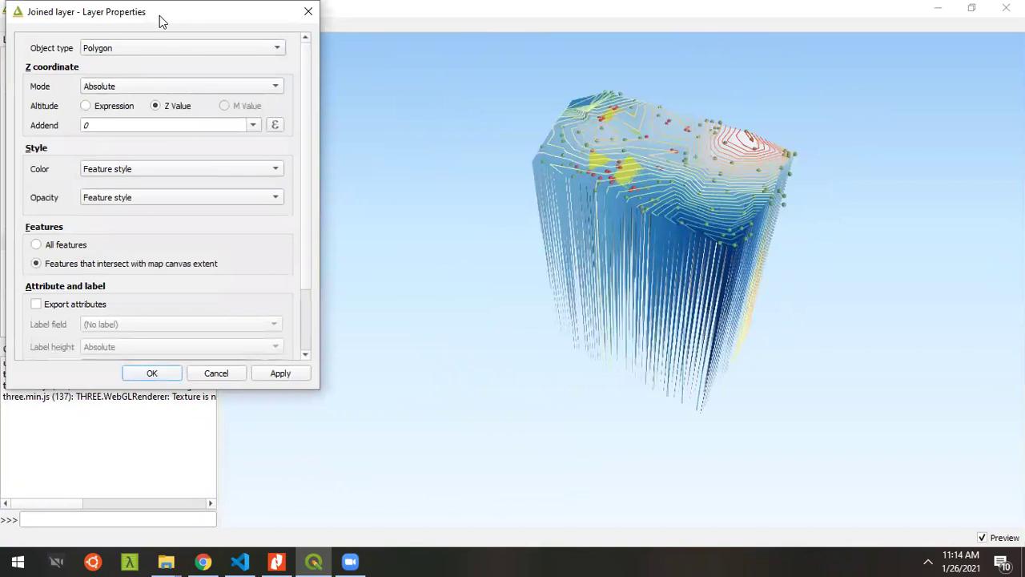
{"action": "left_click", "coordinate": [231, 75]}
{"action": "left_click", "coordinate": [229, 91]}
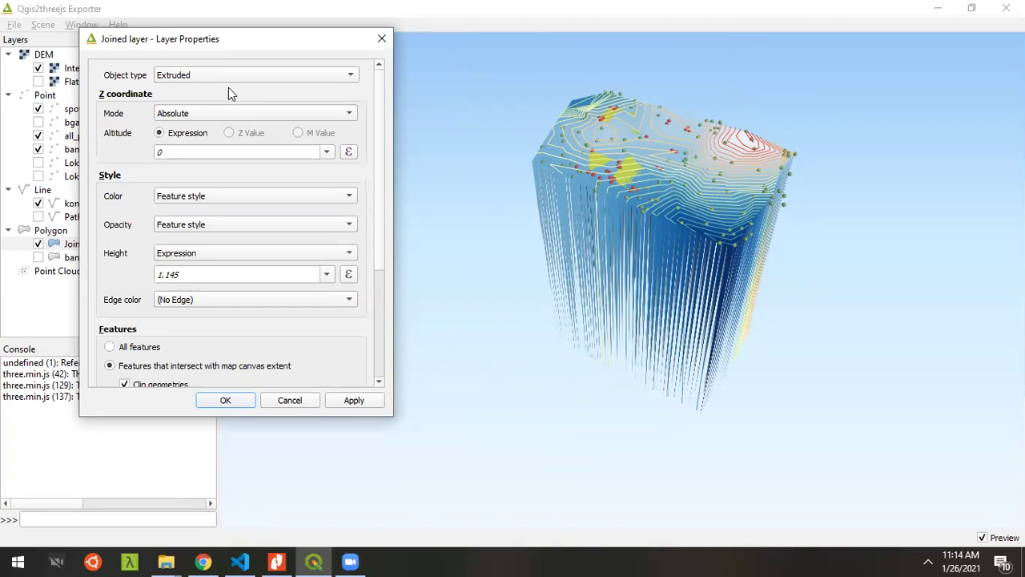
{"action": "left_click", "coordinate": [184, 115]}
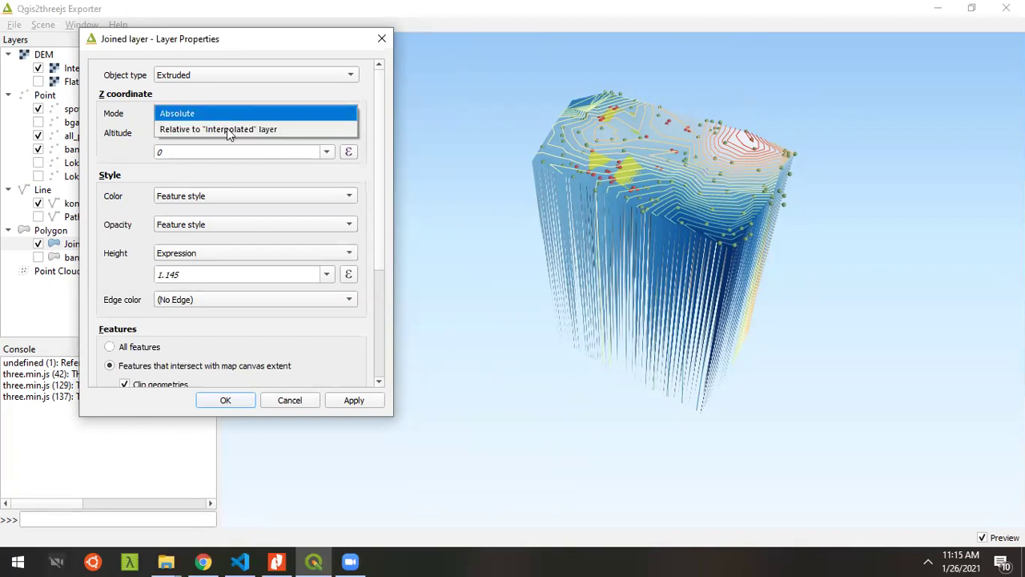
{"action": "left_click", "coordinate": [227, 128]}
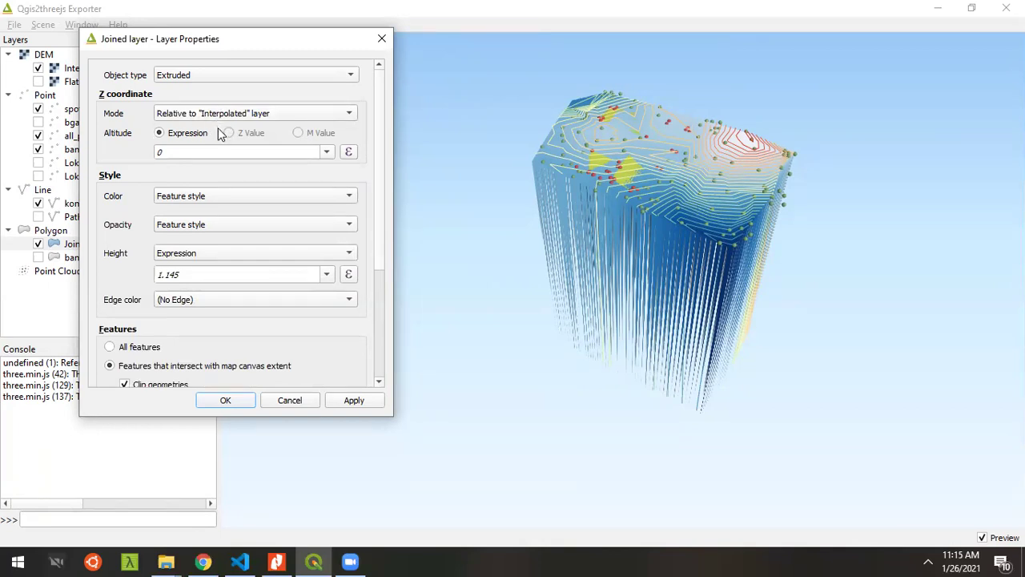
{"action": "left_click_drag", "start_coordinate": [165, 152], "coordinate": [152, 153]}
{"action": "left_click", "coordinate": [184, 147]}
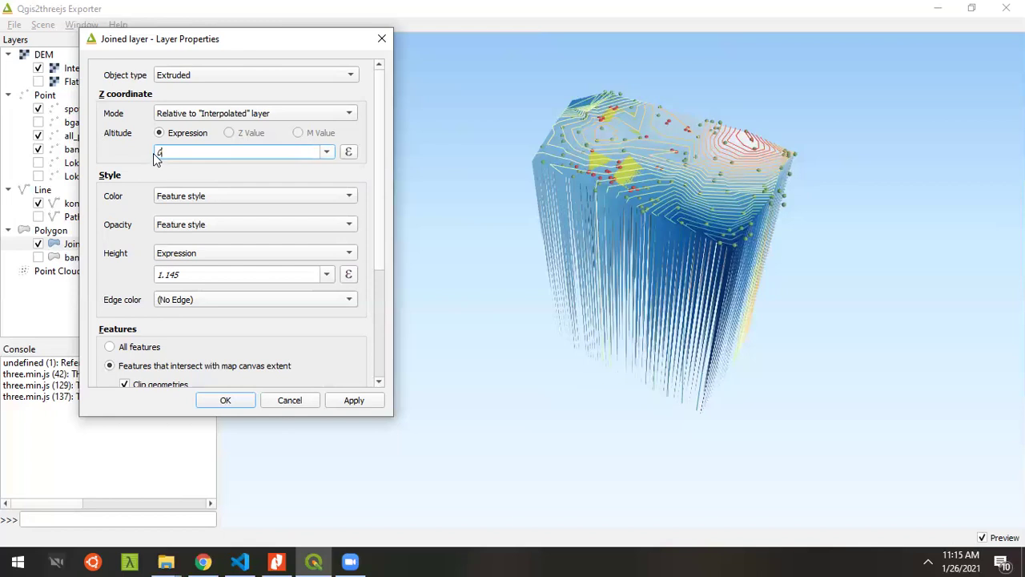
Set the extrusion height of Joined layer to the tinggi field.
{"action": "scroll", "coordinate": [379, 247], "scroll_direction": "down", "scroll_amount": 1}
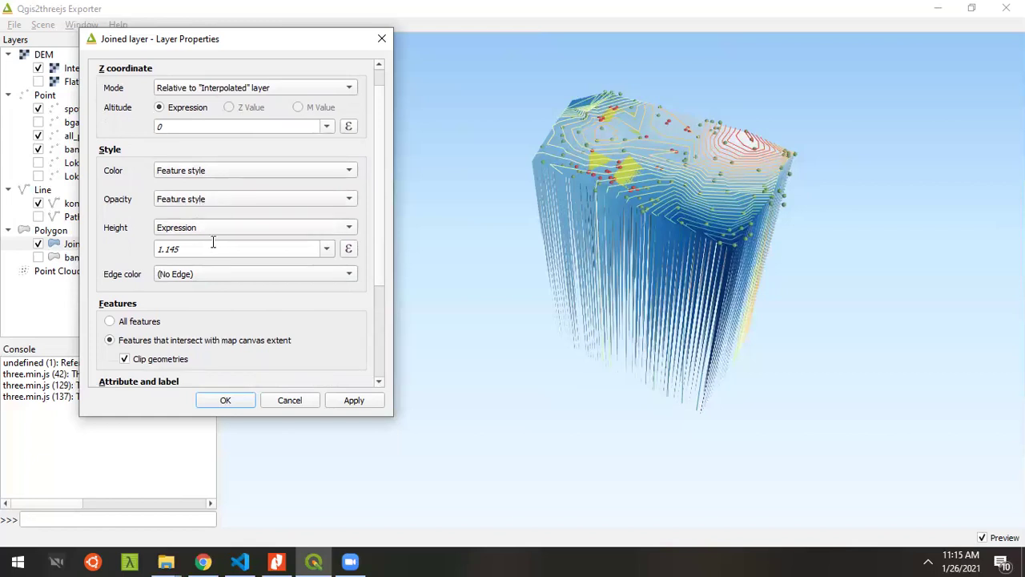
{"action": "left_click_drag", "start_coordinate": [381, 215], "coordinate": [384, 253]}
{"action": "left_click_drag", "start_coordinate": [193, 181], "coordinate": [151, 181]}
{"action": "left_click", "coordinate": [327, 182]}
{"action": "left_click", "coordinate": [326, 182]}
{"action": "left_click", "coordinate": [327, 182]}
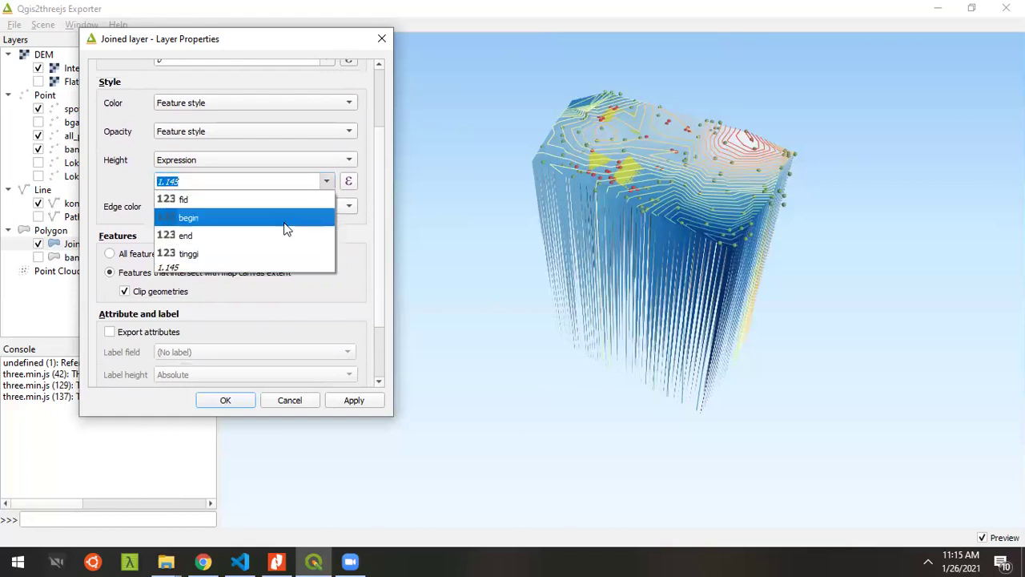
{"action": "left_click", "coordinate": [257, 255]}
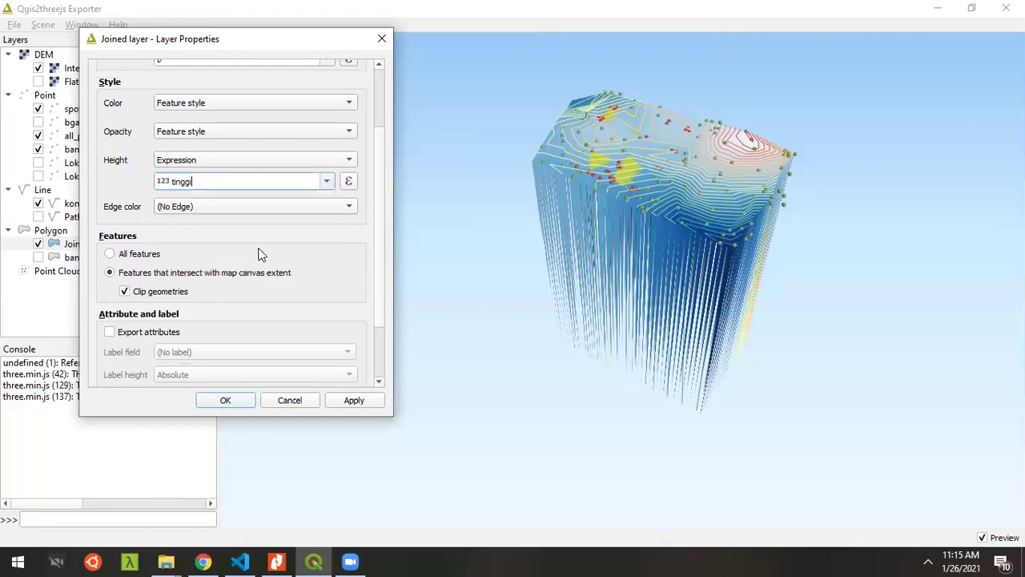
Give Joined layer a Random edge color, include all features, and apply the layer properties to the scene.
{"action": "left_click", "coordinate": [194, 205]}
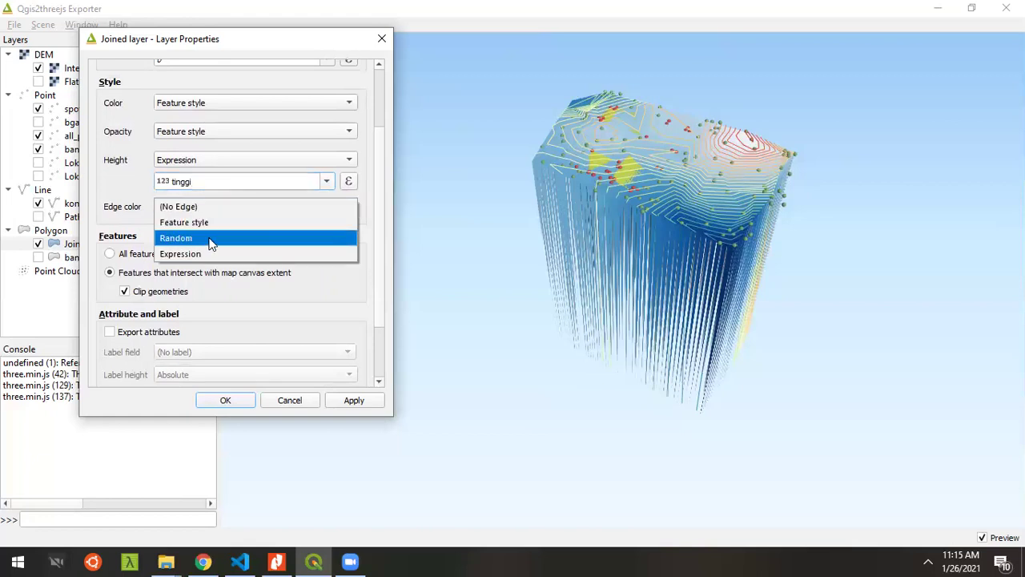
{"action": "left_click", "coordinate": [211, 240]}
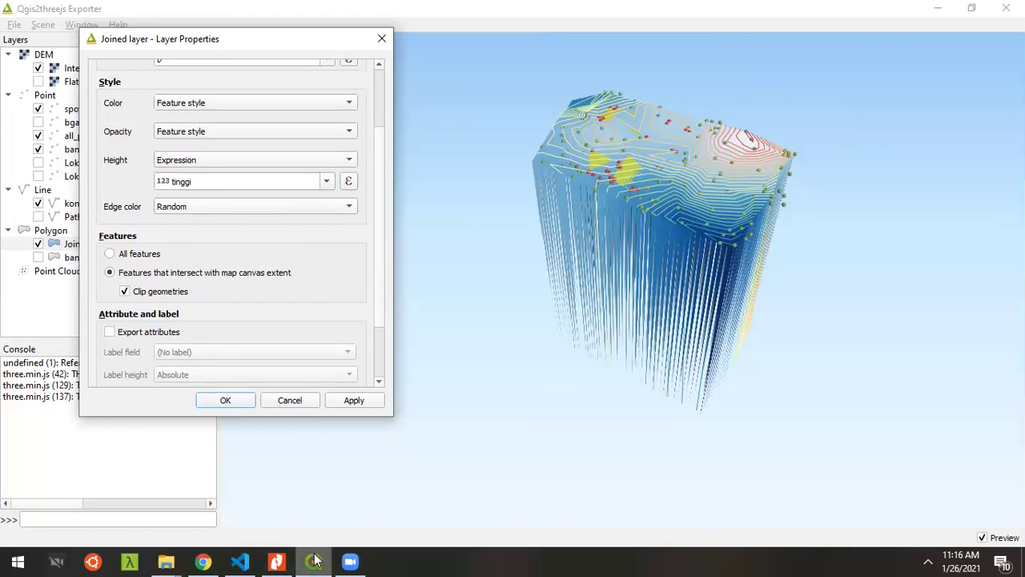
{"action": "mouse_move", "coordinate": [314, 559]}
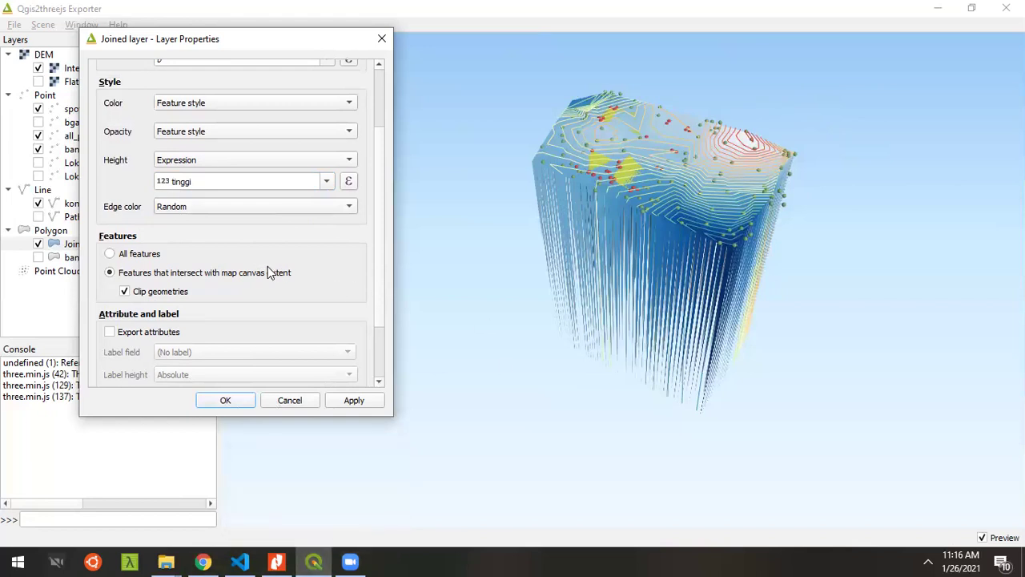
{"action": "left_click", "coordinate": [110, 253]}
{"action": "left_click_drag", "start_coordinate": [382, 265], "coordinate": [367, 337]}
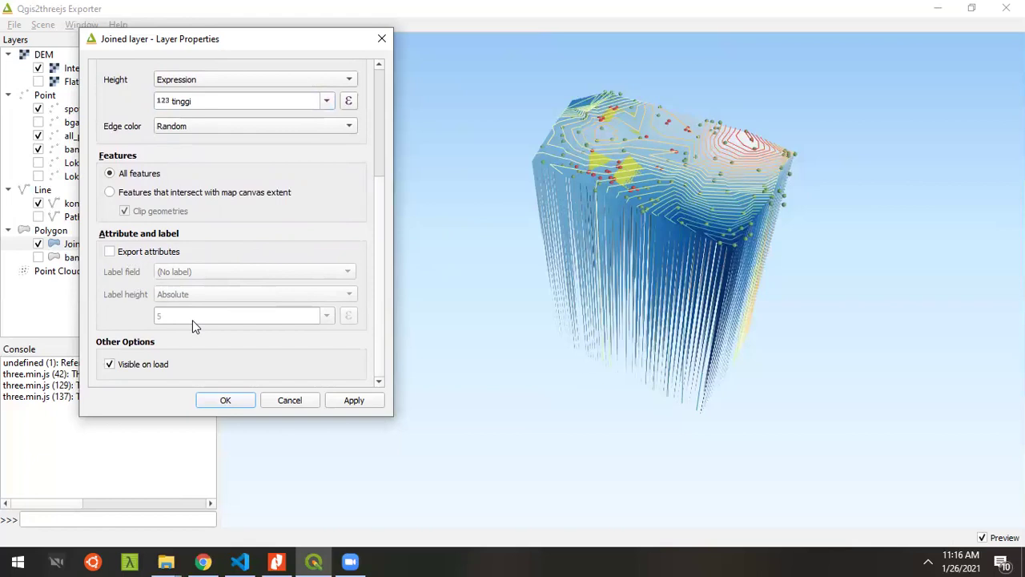
{"action": "left_click", "coordinate": [338, 397]}
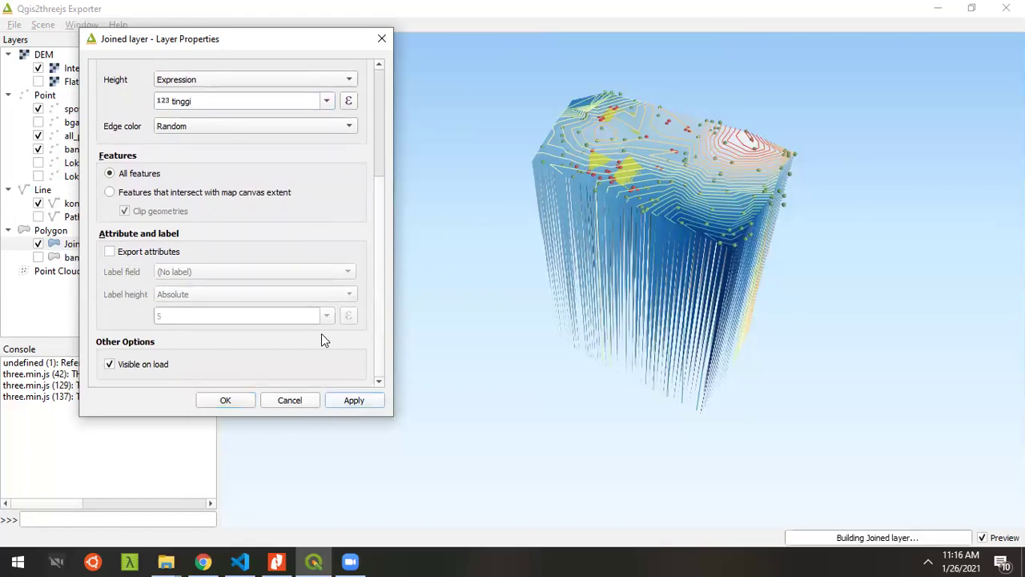
{"action": "left_click", "coordinate": [245, 403]}
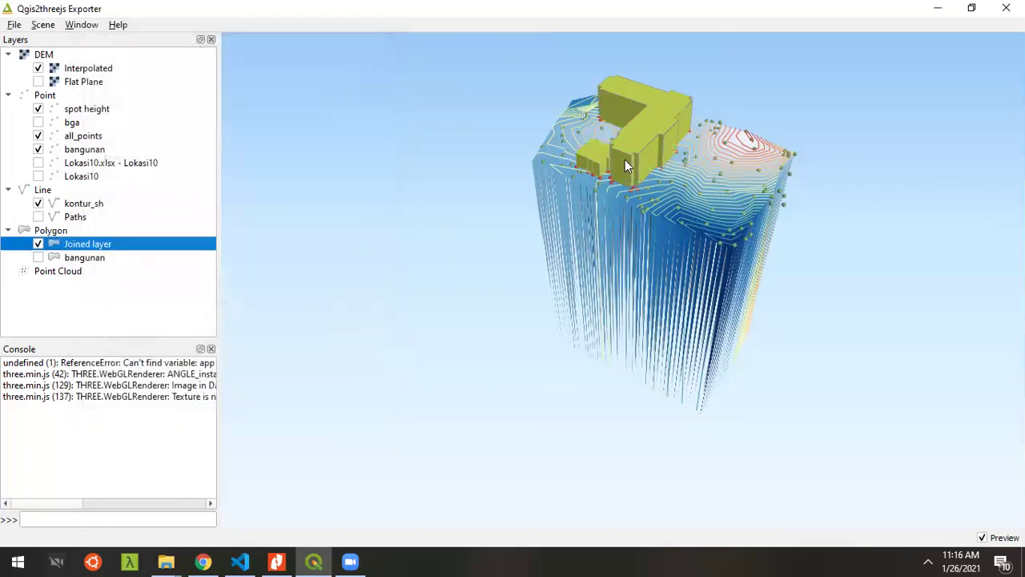
Examine the extruded buildings on the interpolated terrain from several angles and distances in the 3D preview.
{"action": "scroll", "coordinate": [621, 158], "scroll_direction": "up", "scroll_amount": 3}
{"action": "scroll", "coordinate": [596, 223], "scroll_direction": "down", "scroll_amount": 12}
{"action": "scroll", "coordinate": [628, 151], "scroll_direction": "up", "scroll_amount": 5}
{"action": "left_click_drag", "start_coordinate": [620, 199], "coordinate": [586, 250]}
{"action": "scroll", "coordinate": [562, 264], "scroll_direction": "up", "scroll_amount": 5}
{"action": "scroll", "coordinate": [454, 347], "scroll_direction": "down", "scroll_amount": 5}
{"action": "scroll", "coordinate": [453, 346], "scroll_direction": "up", "scroll_amount": 5}
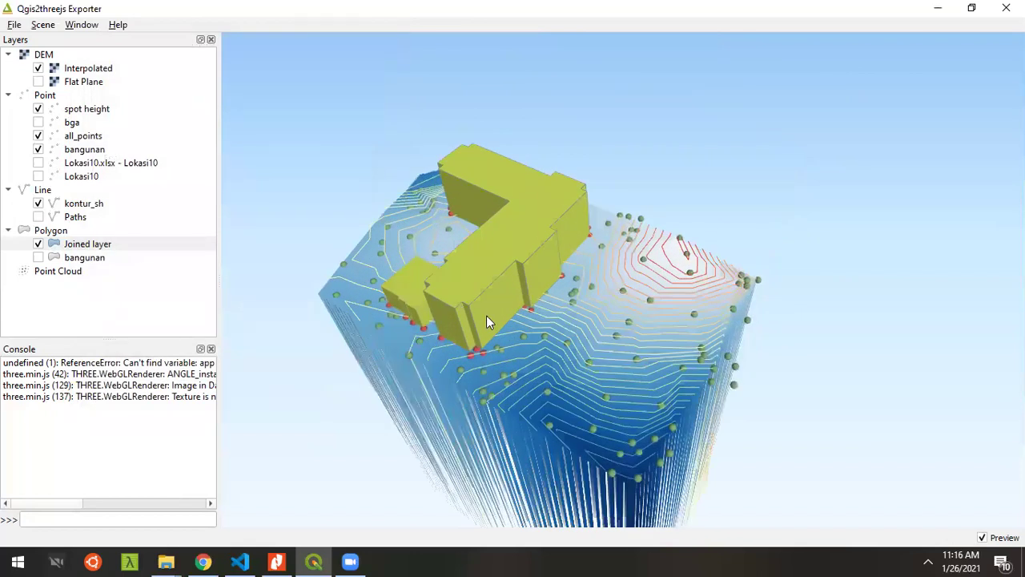
{"action": "scroll", "coordinate": [486, 316], "scroll_direction": "down", "scroll_amount": 3}
{"action": "left_click_drag", "start_coordinate": [500, 324], "coordinate": [508, 312]}
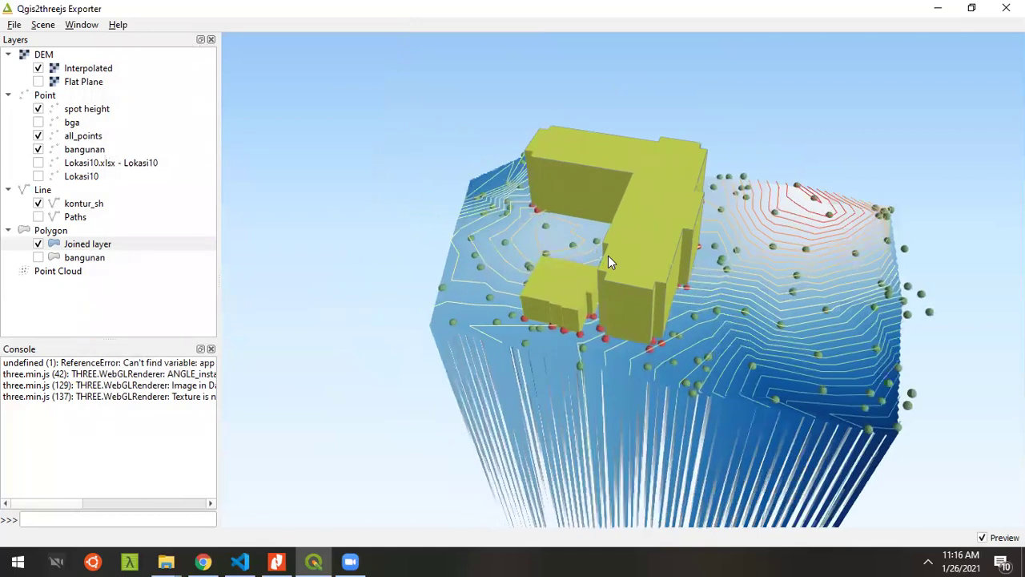
{"action": "scroll", "coordinate": [562, 338], "scroll_direction": "up", "scroll_amount": 3}
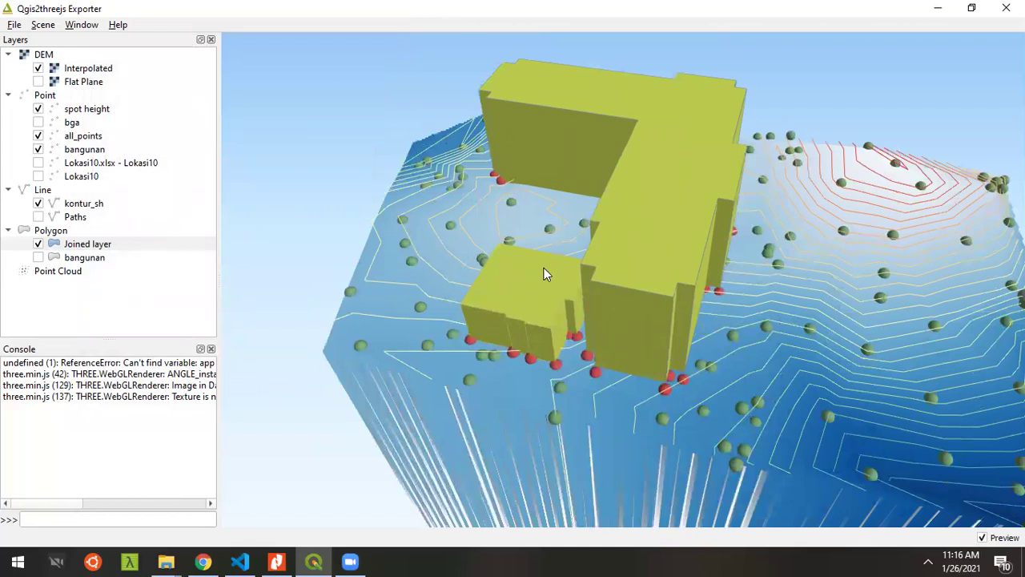
Review the kontur_sh contour layer's object types, Z coordinate mode and altitude, keeping Line relative to the "Interpolated" layer.
{"action": "left_click", "coordinate": [80, 207]}
{"action": "right_click", "coordinate": [80, 208]}
{"action": "left_click", "coordinate": [92, 213]}
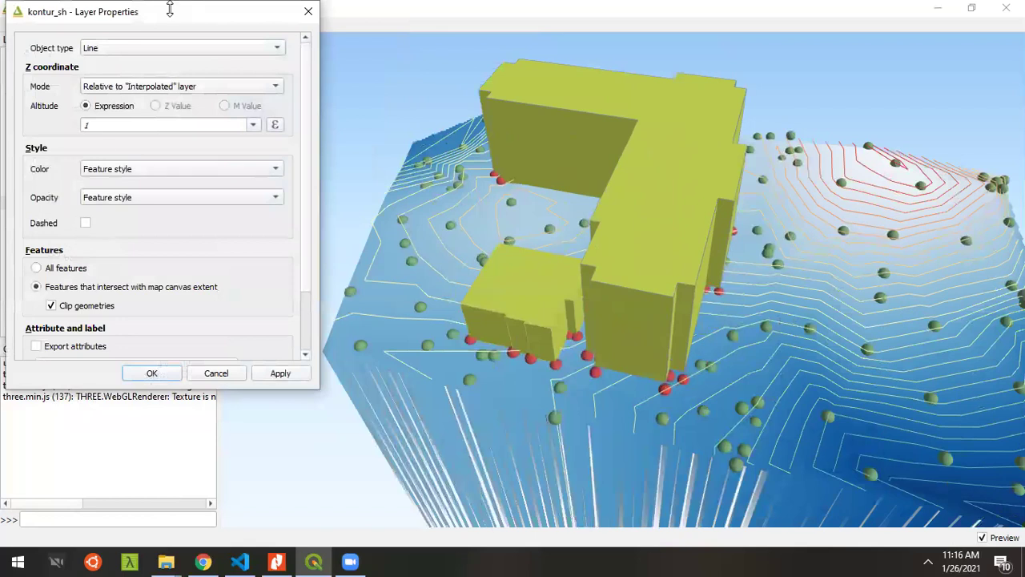
{"action": "left_click", "coordinate": [158, 117]}
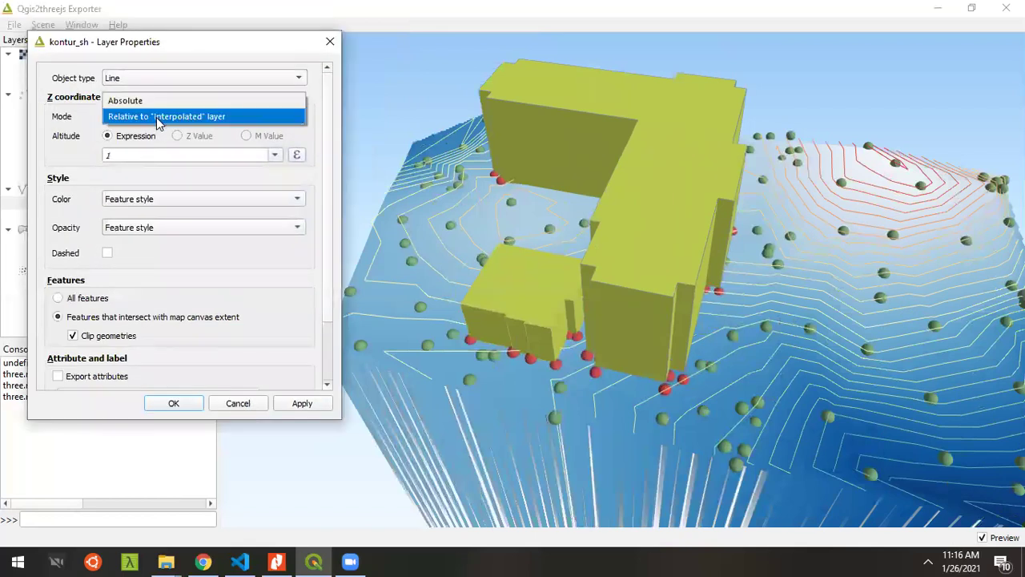
{"action": "left_click", "coordinate": [160, 117]}
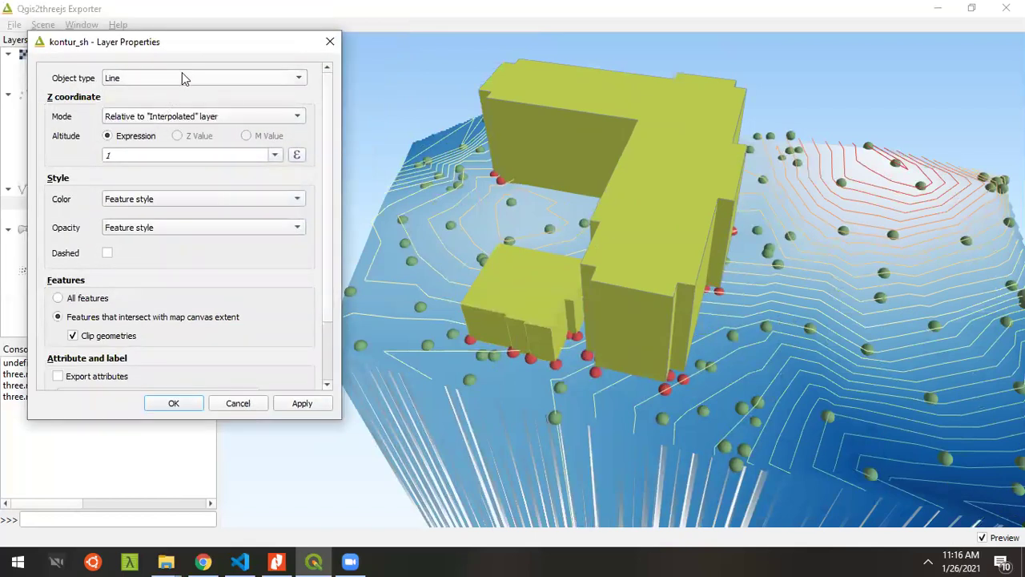
{"action": "left_click", "coordinate": [182, 73]}
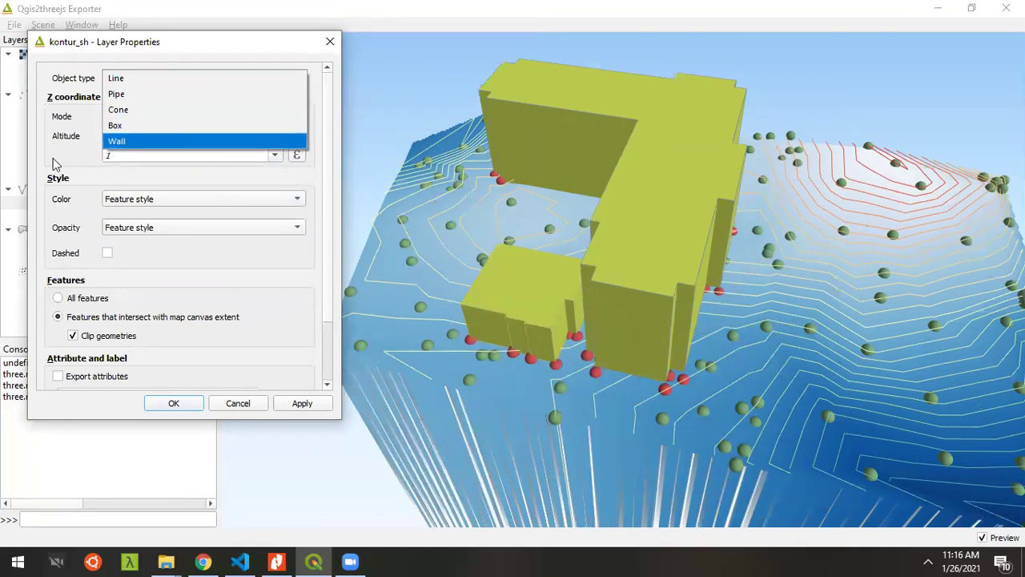
{"action": "left_click", "coordinate": [83, 160]}
{"action": "double_click", "coordinate": [128, 154]}
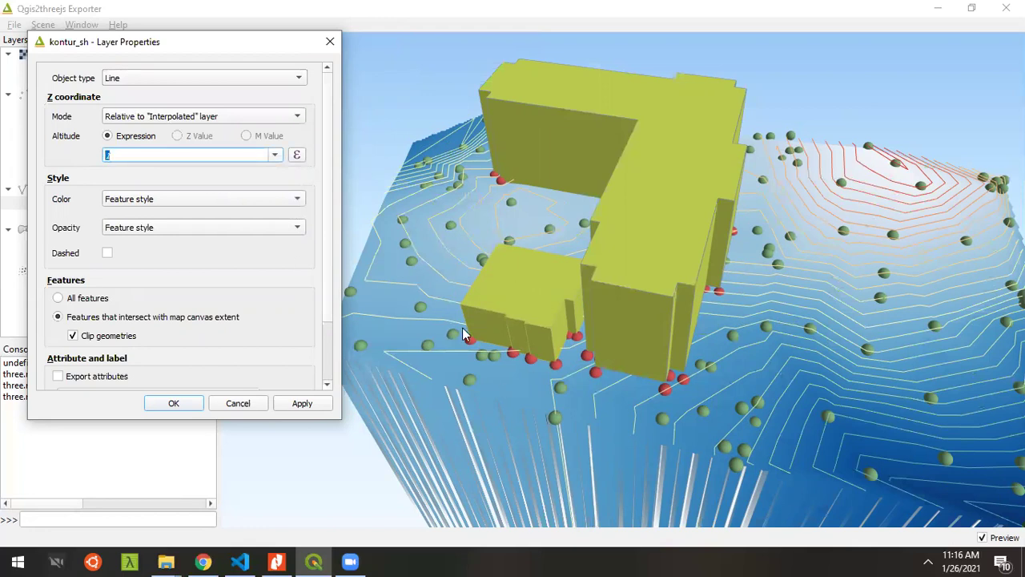
{"action": "left_click", "coordinate": [287, 409]}
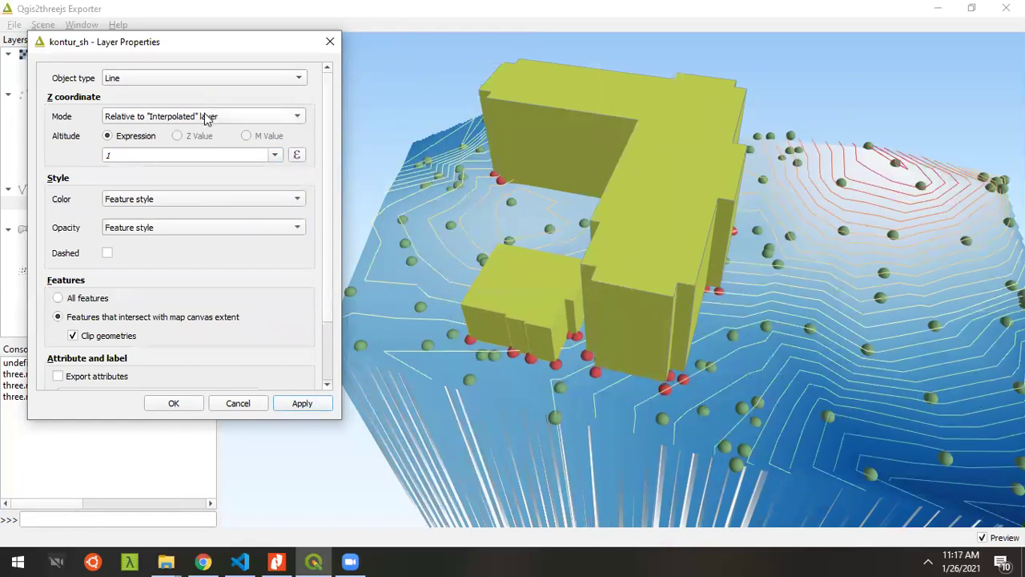
{"action": "left_click", "coordinate": [189, 408]}
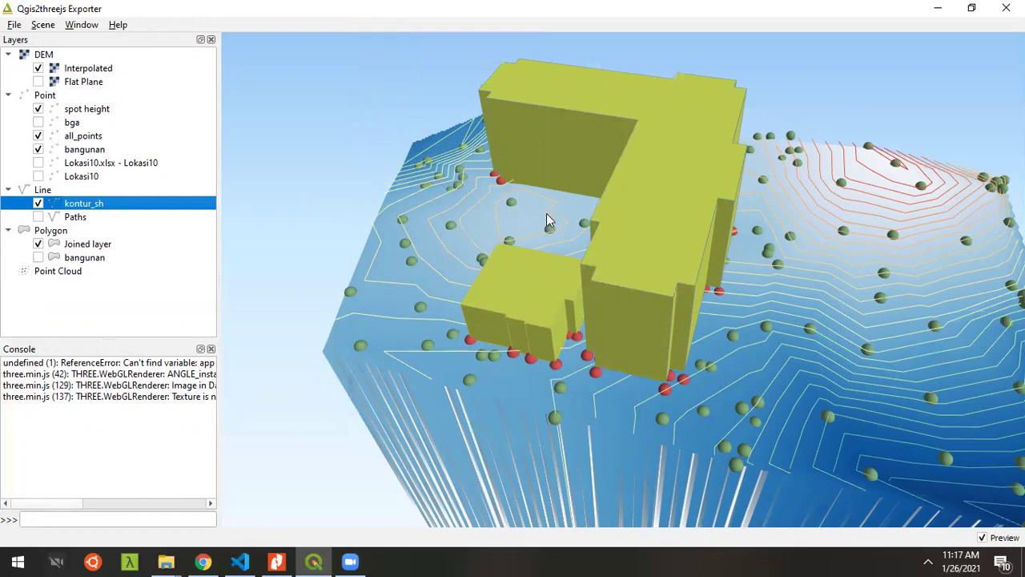
Inspect how the contours, points and buildings sit on the Interpolated terrain, including the spikes along its edge.
{"action": "scroll", "coordinate": [579, 322], "scroll_direction": "down", "scroll_amount": 3}
{"action": "scroll", "coordinate": [576, 319], "scroll_direction": "up", "scroll_amount": 3}
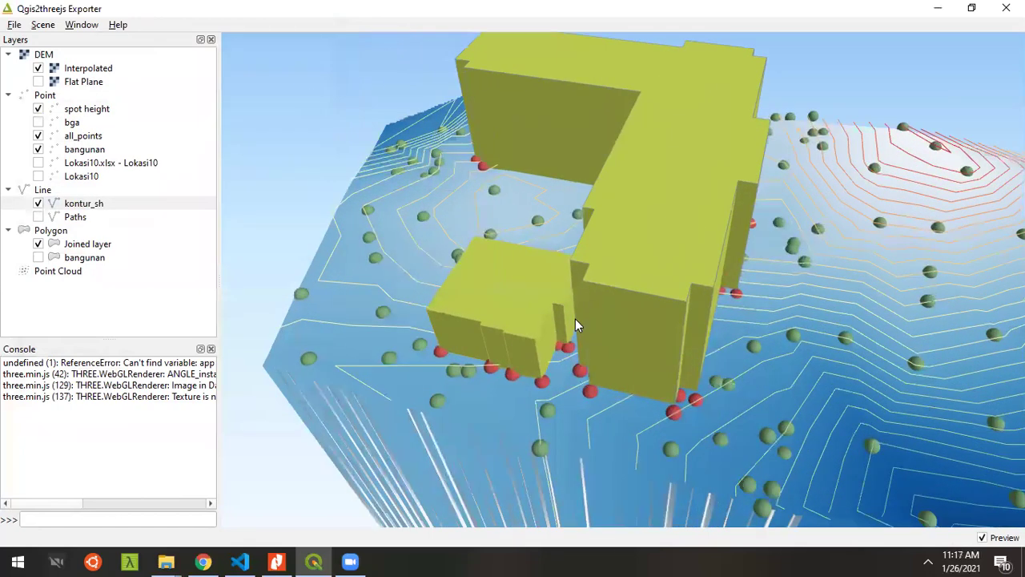
{"action": "scroll", "coordinate": [561, 304], "scroll_direction": "down", "scroll_amount": 1}
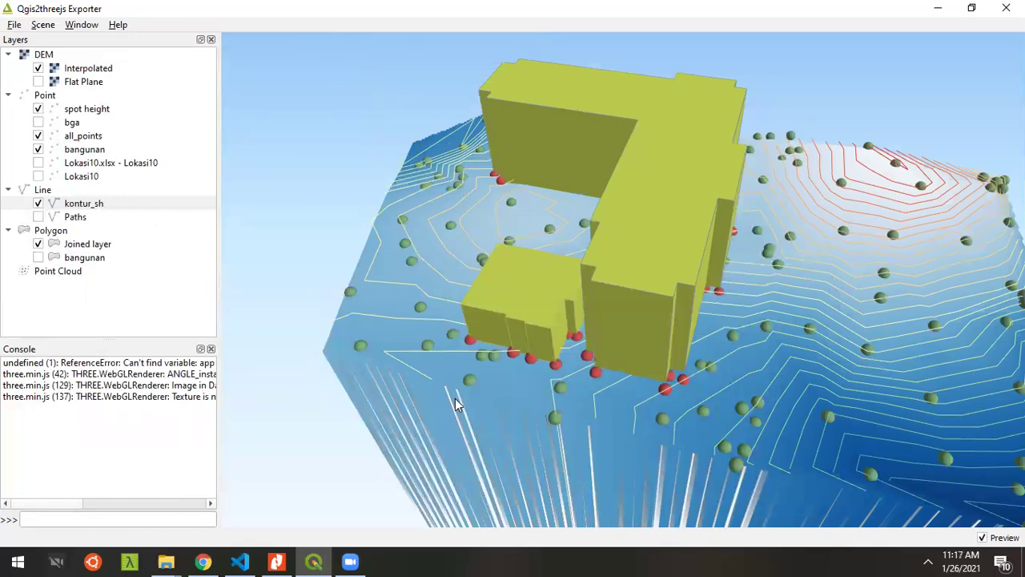
{"action": "left_click_drag", "start_coordinate": [793, 371], "coordinate": [750, 354]}
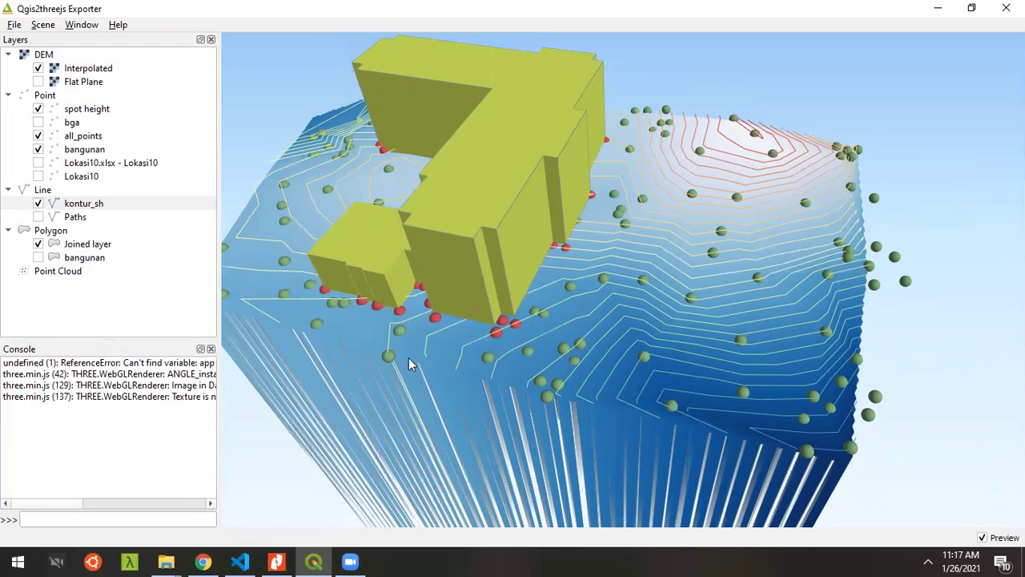
{"action": "left_click", "coordinate": [114, 70]}
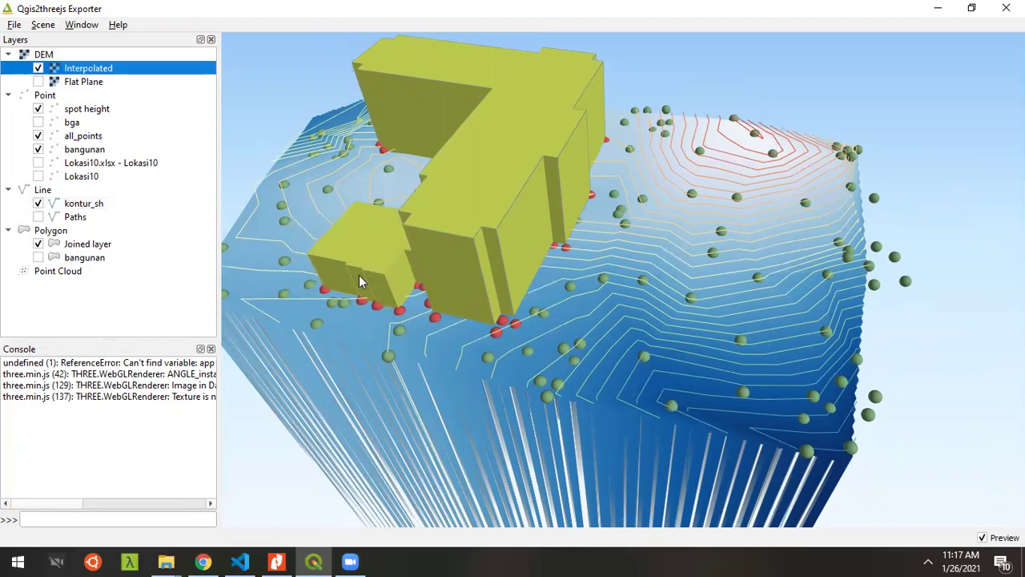
Switch to the main QGIS window and create a temporary scratch polygon layer named pemotong in EPSG:32749 - WGS 84 / UTM zone 49S.
{"action": "left_click", "coordinate": [936, 8]}
{"action": "scroll", "coordinate": [422, 296], "scroll_direction": "down", "scroll_amount": 2}
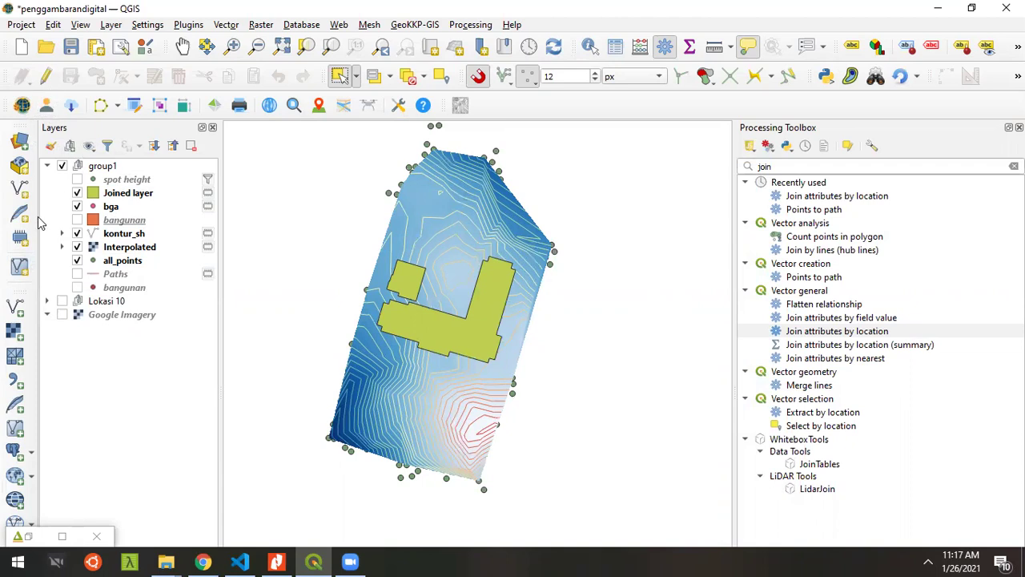
{"action": "left_click", "coordinate": [28, 240]}
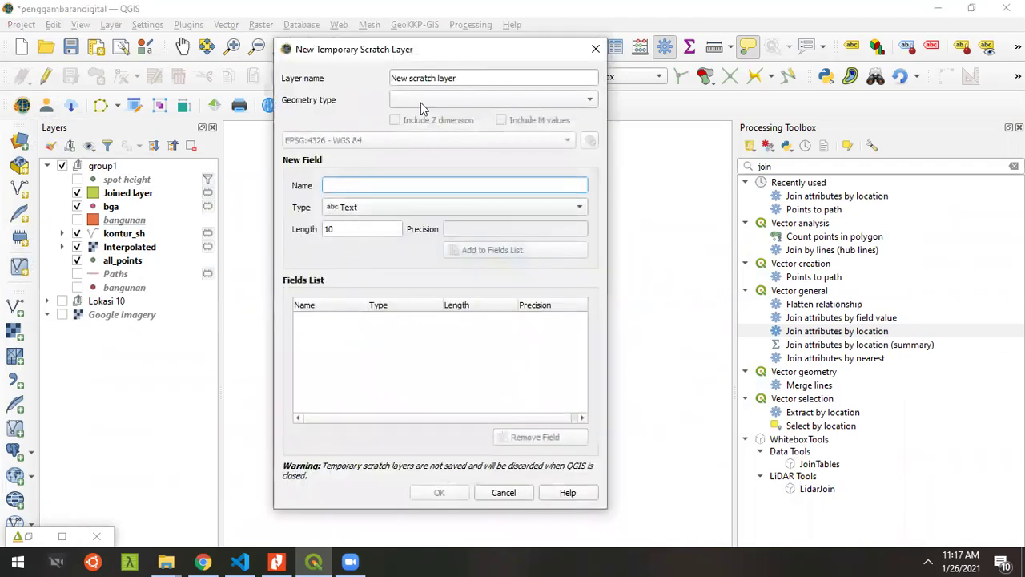
{"action": "left_click", "coordinate": [501, 99]}
{"action": "left_click", "coordinate": [469, 164]}
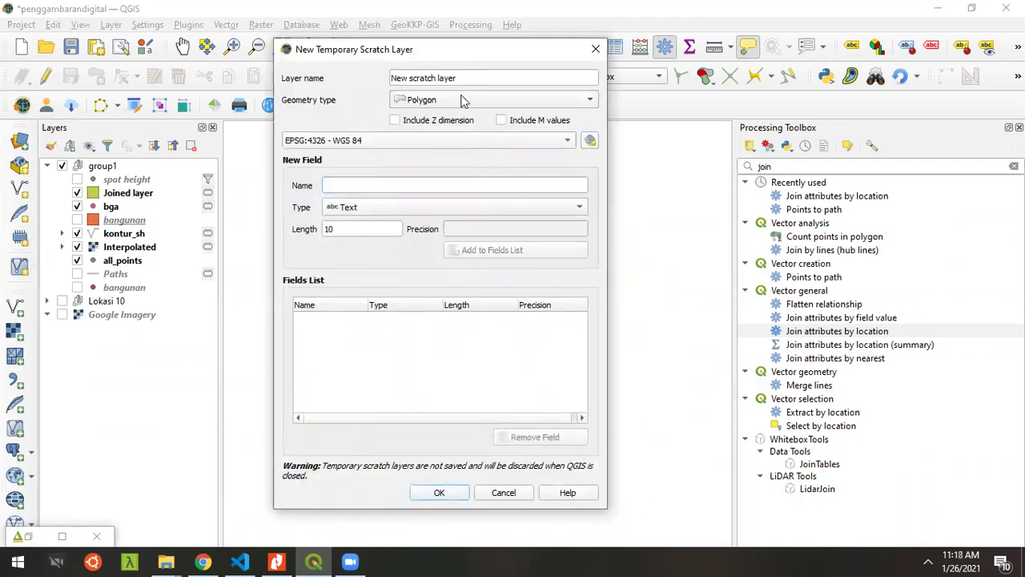
{"action": "left_click_drag", "start_coordinate": [472, 76], "coordinate": [364, 73]}
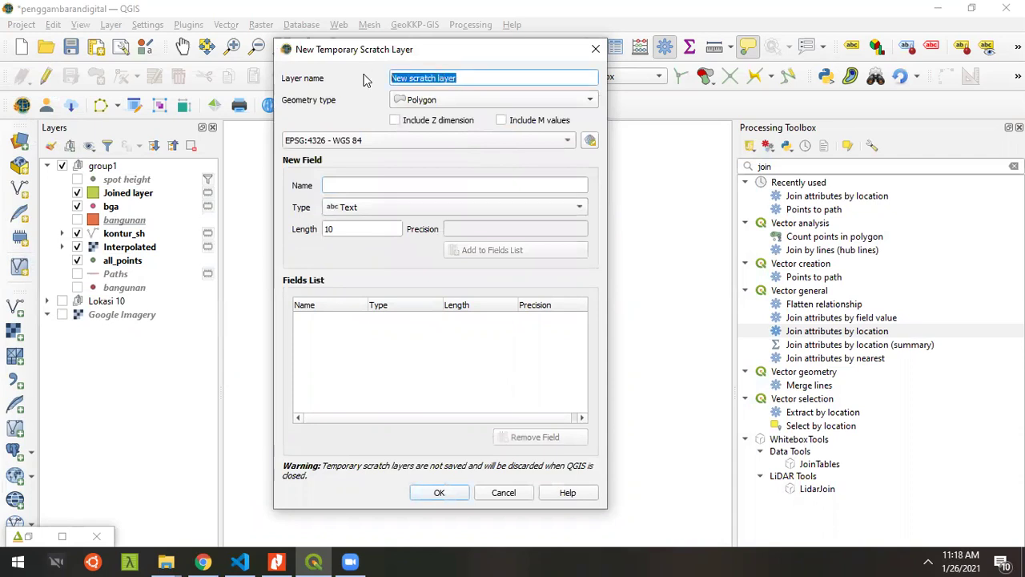
{"action": "type", "text": "pemoton"}
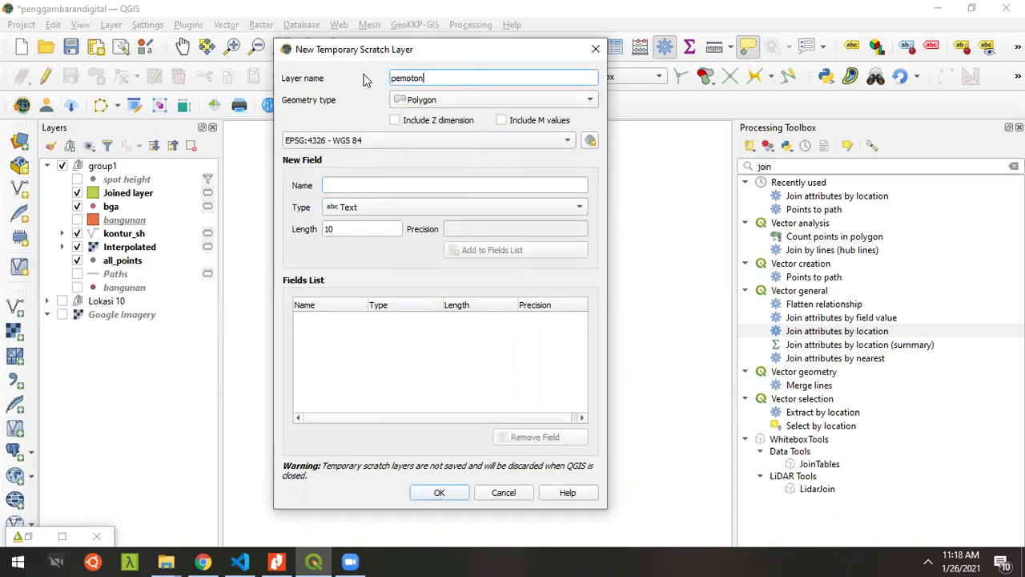
{"action": "left_click", "coordinate": [383, 142]}
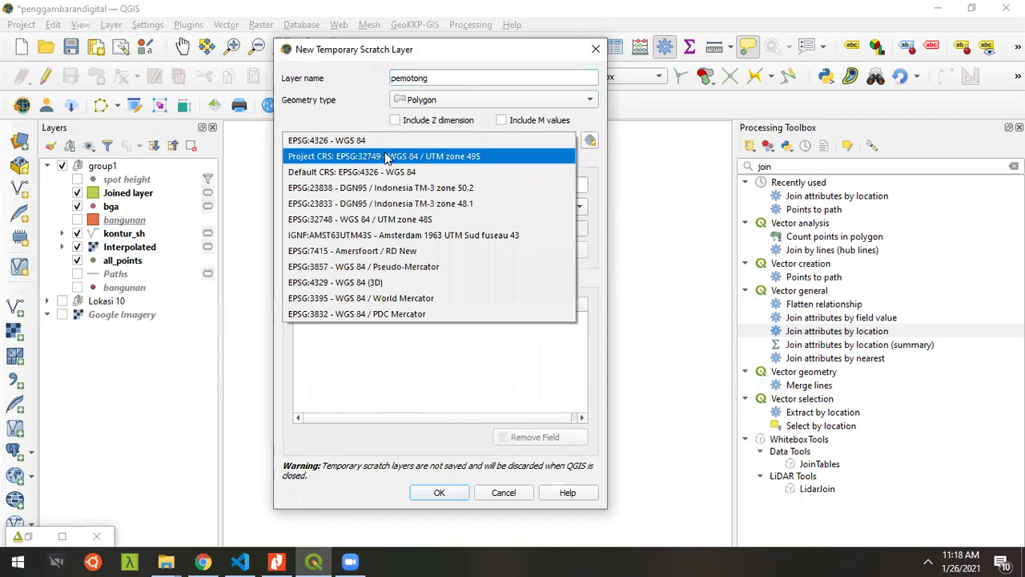
{"action": "left_click", "coordinate": [468, 155]}
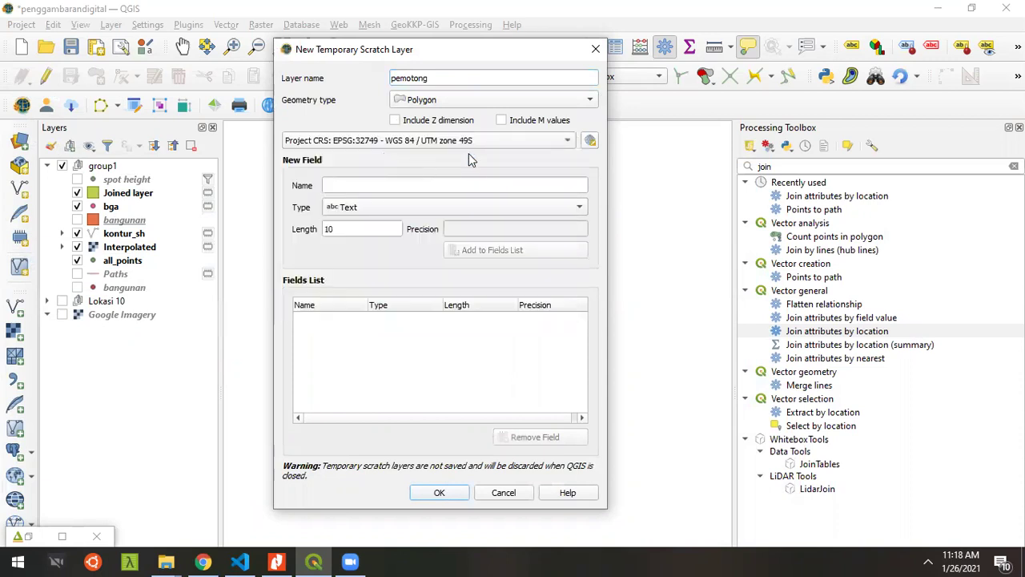
{"action": "left_click", "coordinate": [432, 492]}
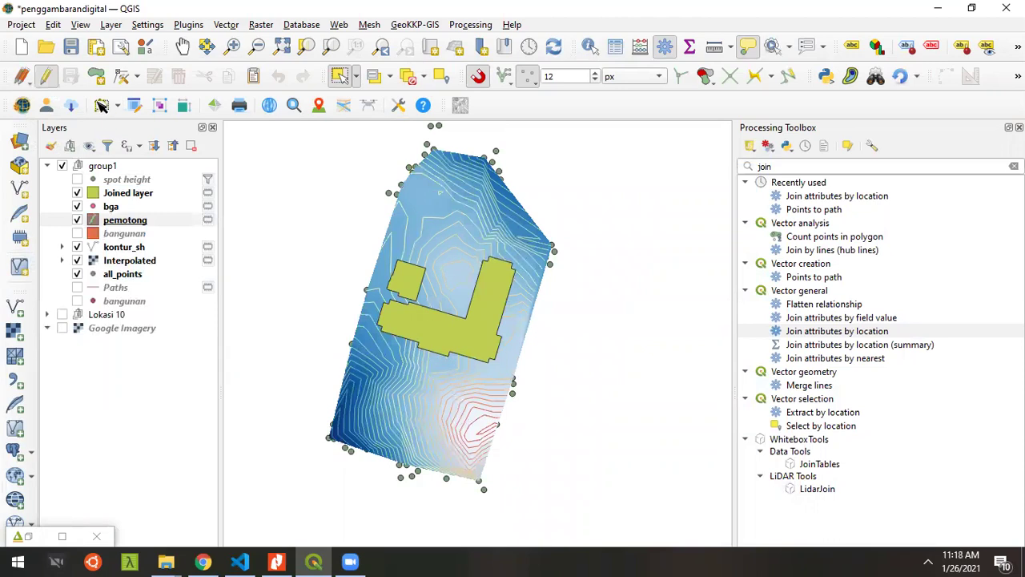
Draw a polygon on pemotong around the buildings, just inside the edge of the interpolated terrain, and save the layer edits.
{"action": "left_click", "coordinate": [96, 77]}
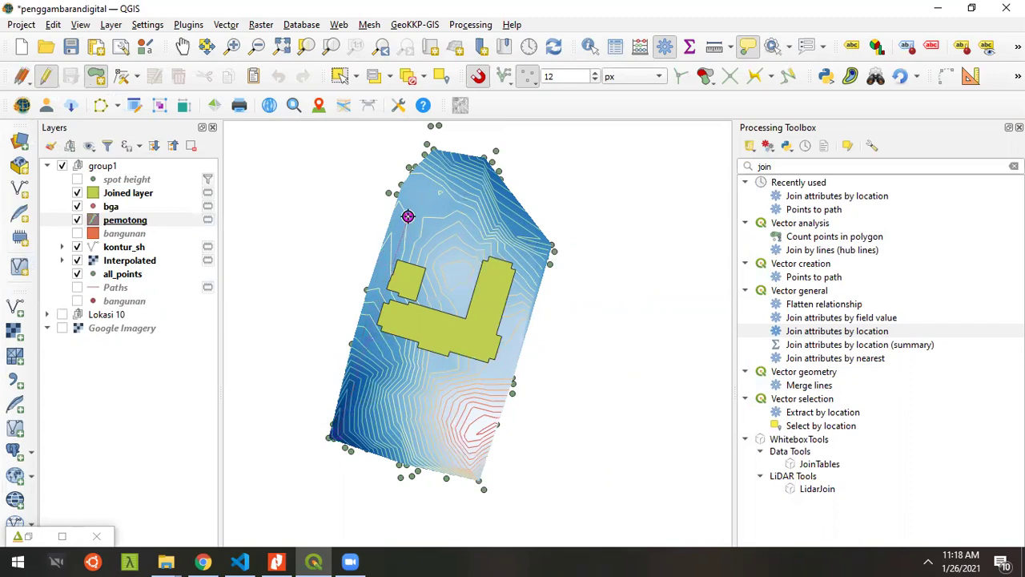
{"action": "left_click", "coordinate": [373, 278]}
{"action": "left_click", "coordinate": [426, 165]}
{"action": "left_click", "coordinate": [482, 179]}
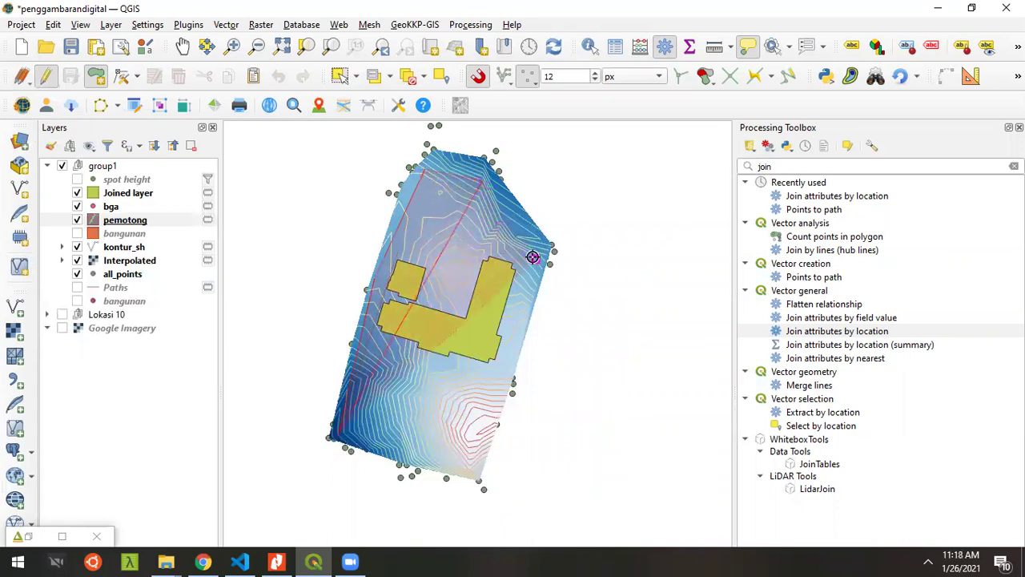
{"action": "left_click", "coordinate": [544, 244]}
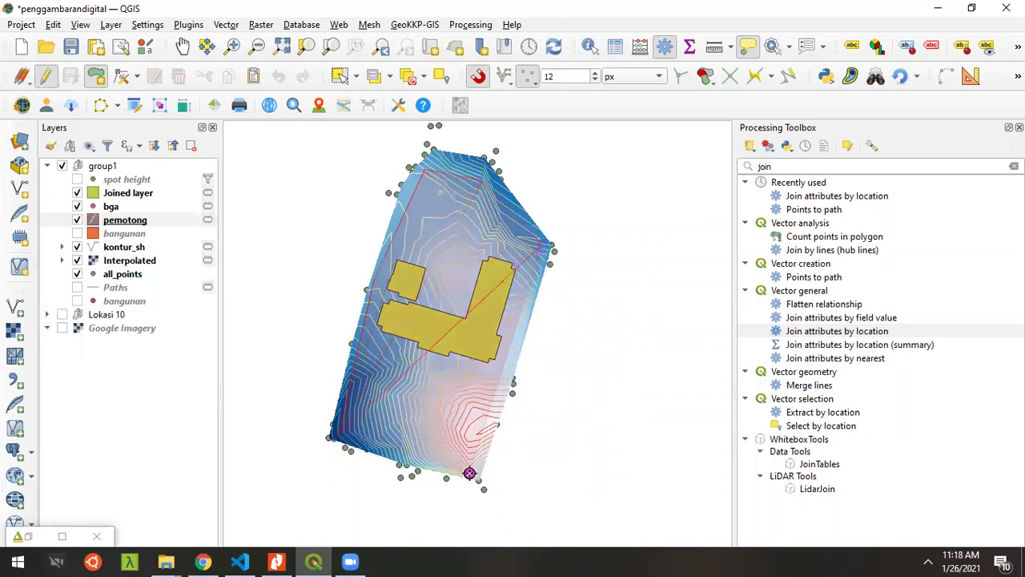
{"action": "left_click", "coordinate": [472, 472]}
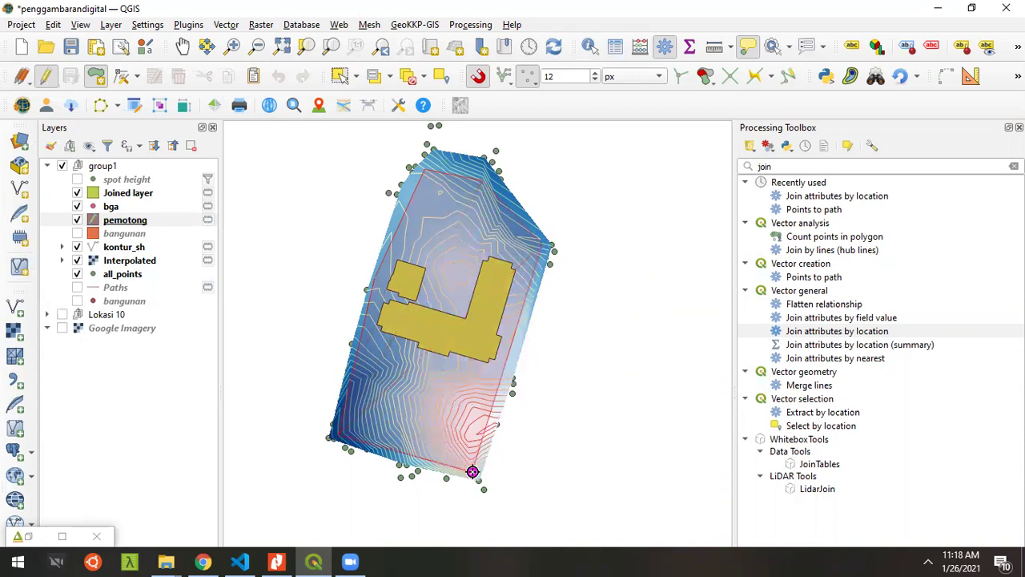
{"action": "right_click", "coordinate": [473, 471]}
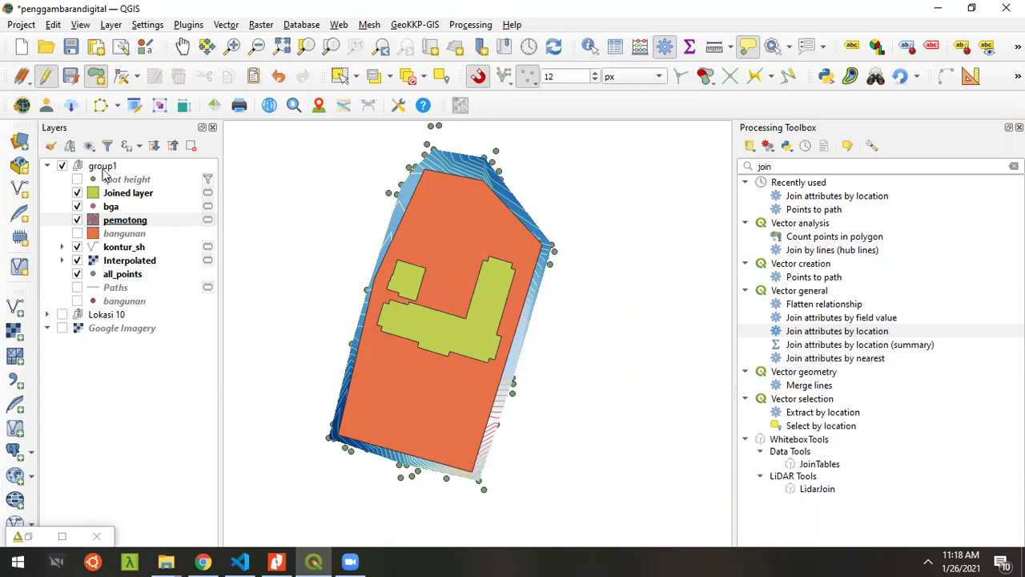
{"action": "left_click", "coordinate": [43, 76]}
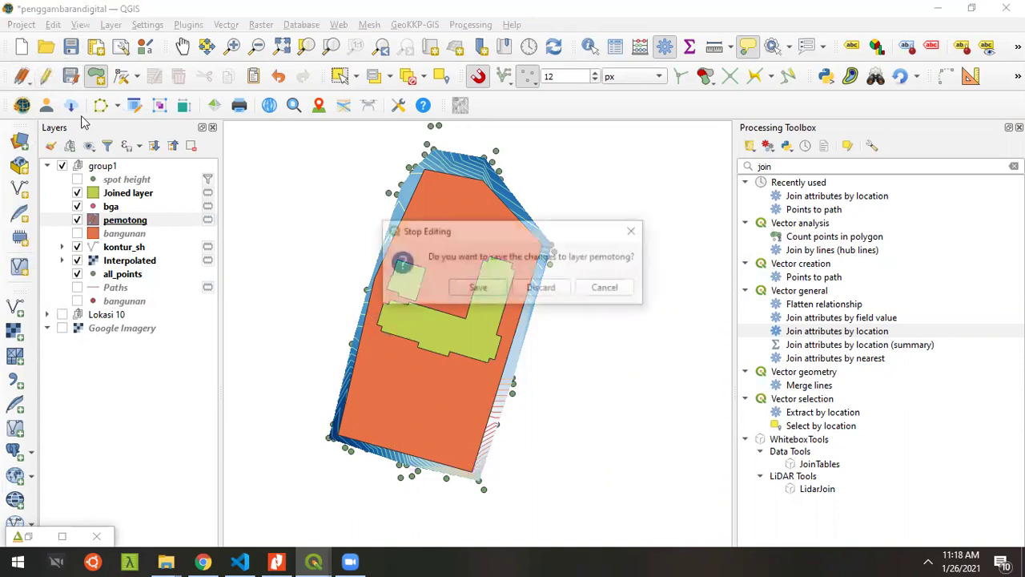
{"action": "left_click", "coordinate": [478, 287]}
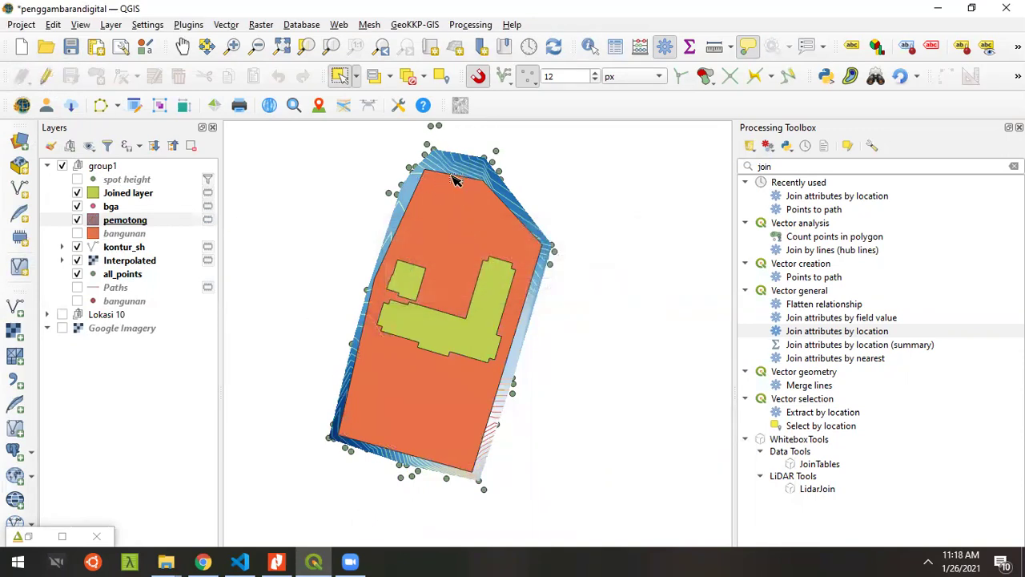
{"action": "left_click", "coordinate": [178, 222]}
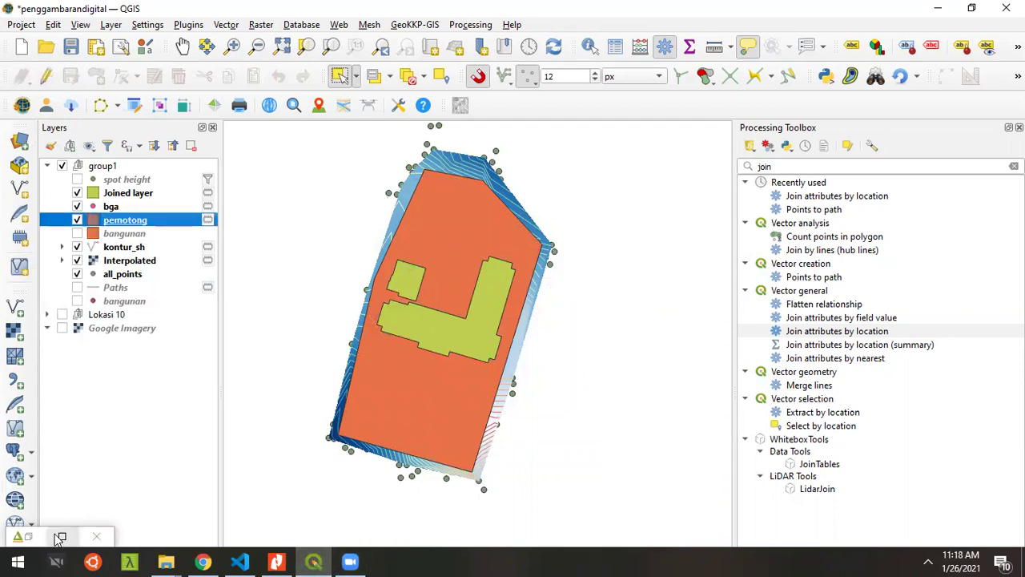
Return to the Qgis2threejs Exporter and set the Interpolated DEM to be clipped with the pemotong polygon layer.
{"action": "left_click", "coordinate": [29, 536]}
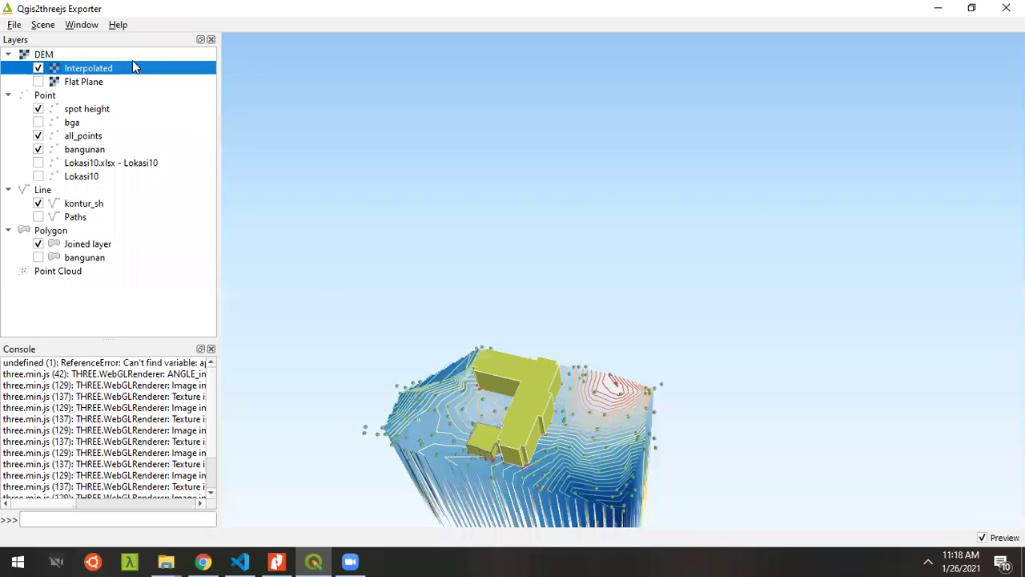
{"action": "right_click", "coordinate": [130, 73]}
{"action": "left_click", "coordinate": [164, 76]}
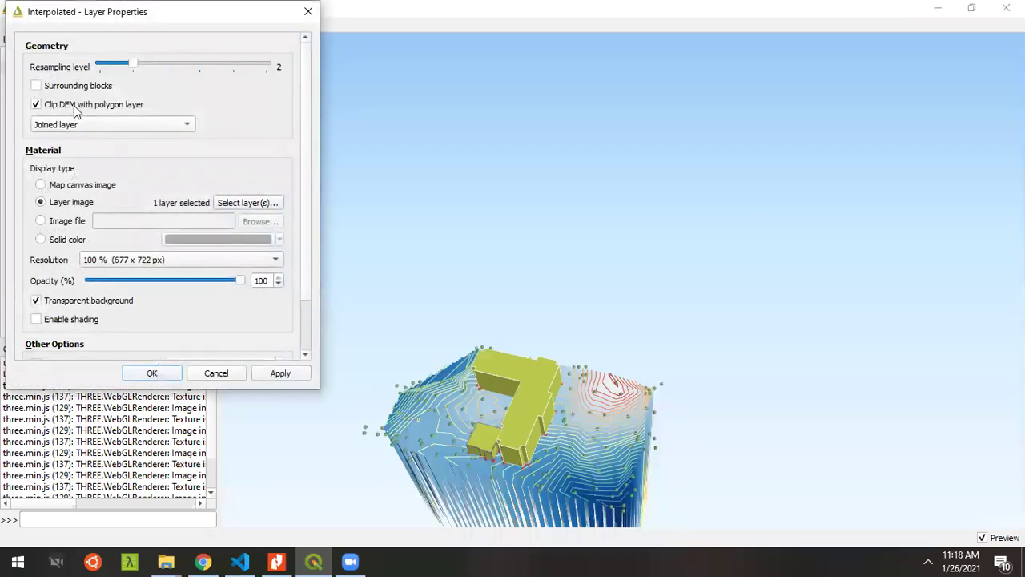
{"action": "left_click", "coordinate": [86, 125]}
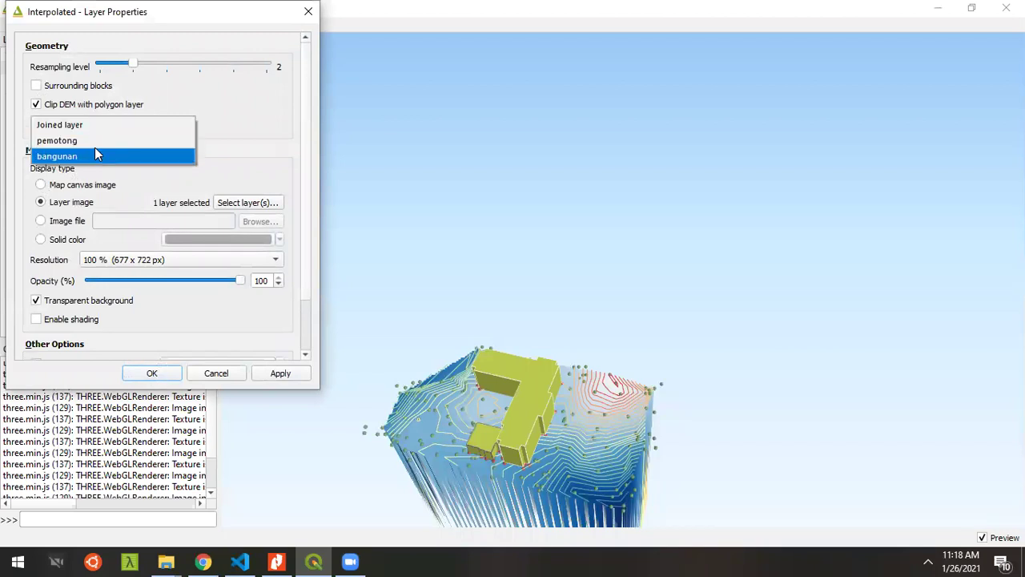
{"action": "left_click", "coordinate": [106, 140]}
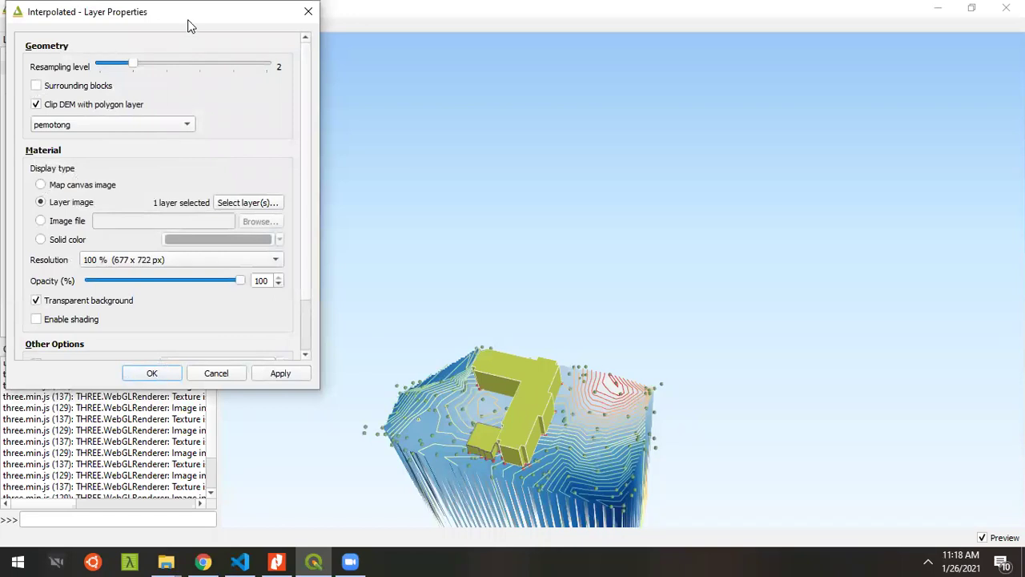
{"action": "left_click_drag", "start_coordinate": [206, 16], "coordinate": [275, 38]}
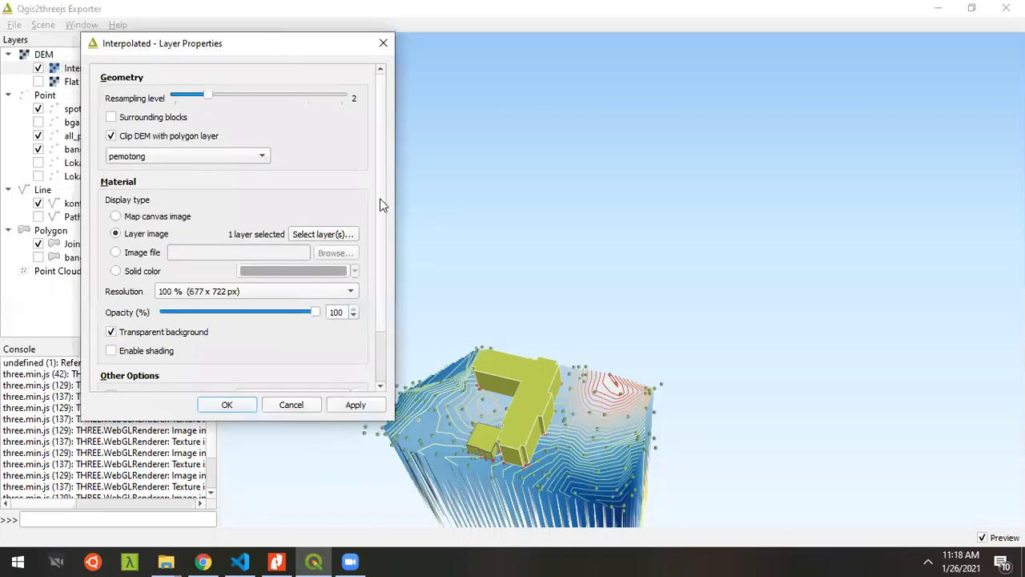
{"action": "left_click_drag", "start_coordinate": [382, 204], "coordinate": [394, 264]}
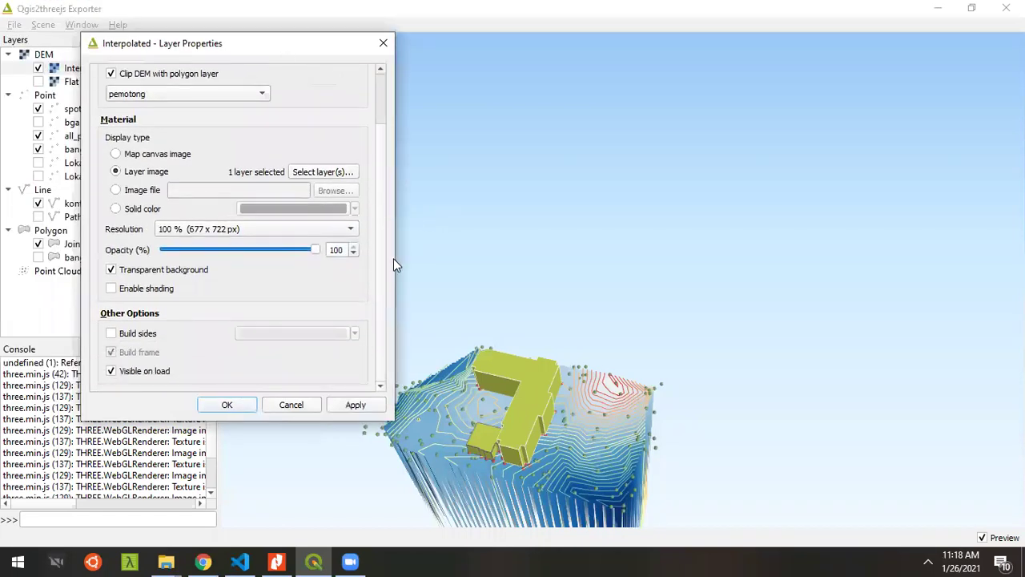
Keep Interpolated as the only layer in the DEM's layer image and apply the properties to the scene.
{"action": "left_click", "coordinate": [323, 172]}
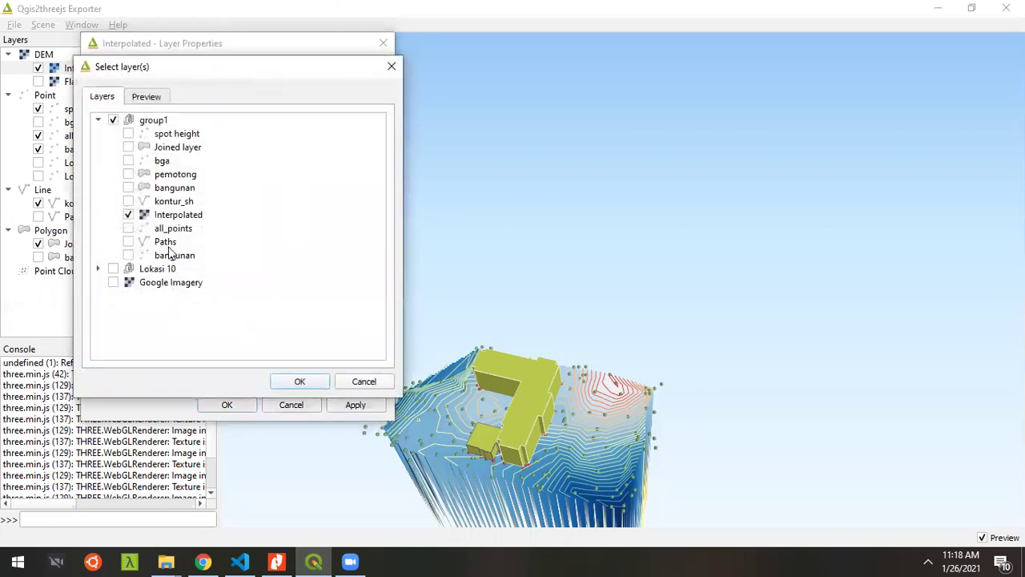
{"action": "left_click", "coordinate": [187, 214]}
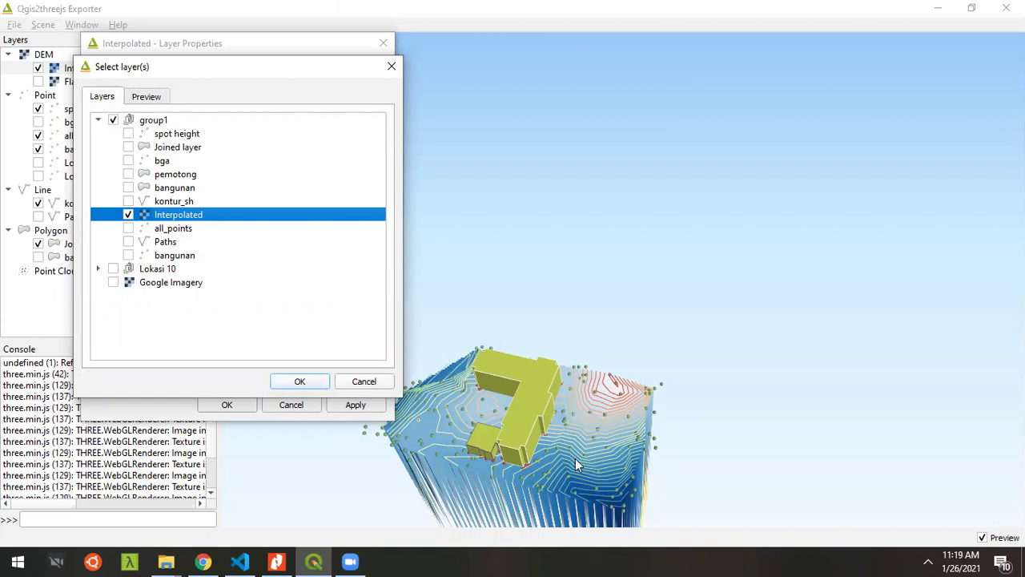
{"action": "left_click", "coordinate": [301, 382]}
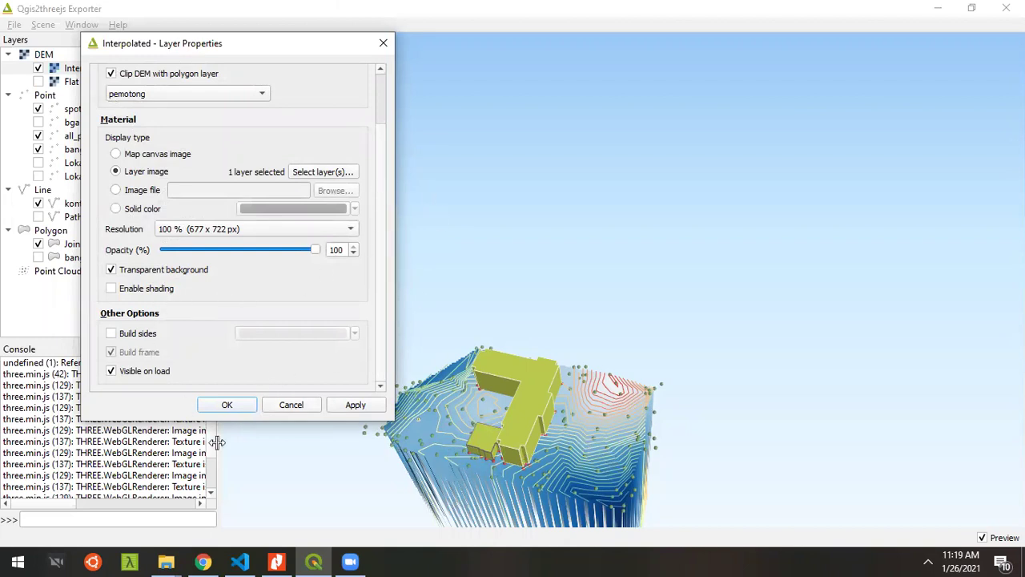
{"action": "left_click", "coordinate": [228, 404]}
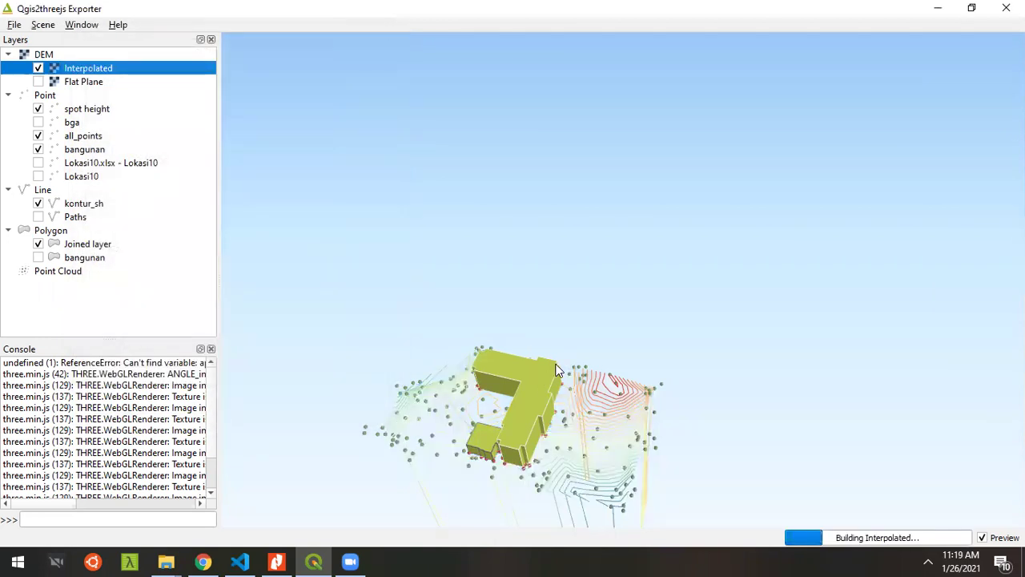
Examine the clipped terrain and contour lines in the 3D preview, and review the kontur_sh layer's style and feature options.
{"action": "scroll", "coordinate": [495, 469], "scroll_direction": "up", "scroll_amount": 2}
{"action": "left_click_drag", "start_coordinate": [501, 469], "coordinate": [497, 441]}
{"action": "scroll", "coordinate": [671, 355], "scroll_direction": "up", "scroll_amount": 5}
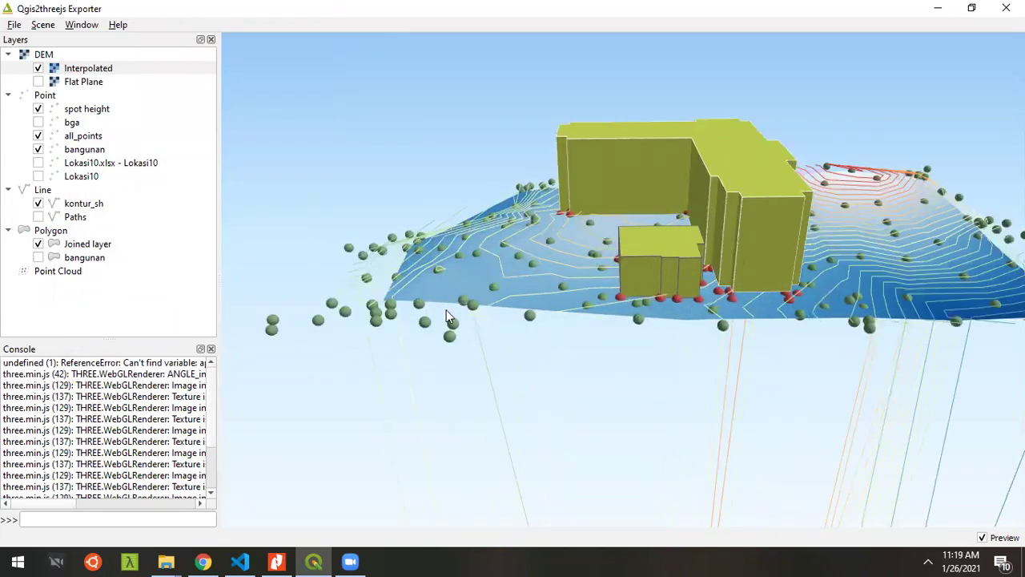
{"action": "left_click_drag", "start_coordinate": [805, 278], "coordinate": [797, 282]}
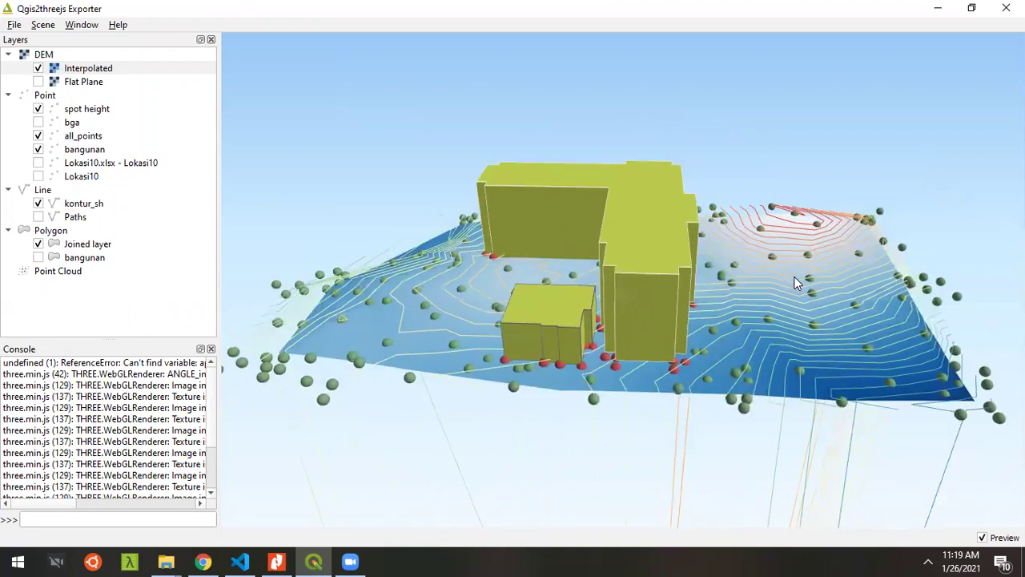
{"action": "left_click", "coordinate": [84, 204]}
{"action": "right_click", "coordinate": [85, 205]}
{"action": "left_click", "coordinate": [120, 214]}
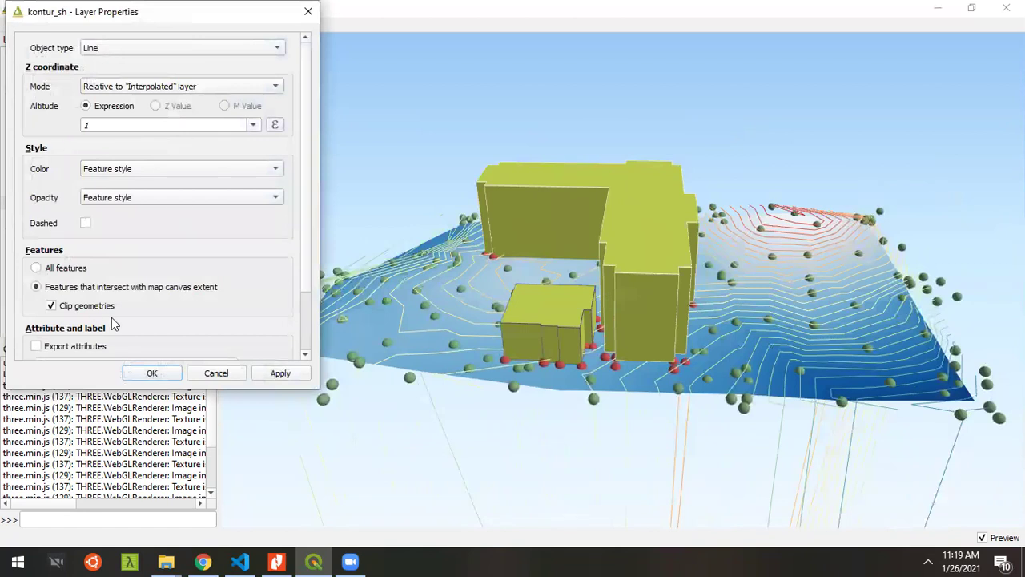
{"action": "scroll", "coordinate": [309, 281], "scroll_direction": "down", "scroll_amount": 2}
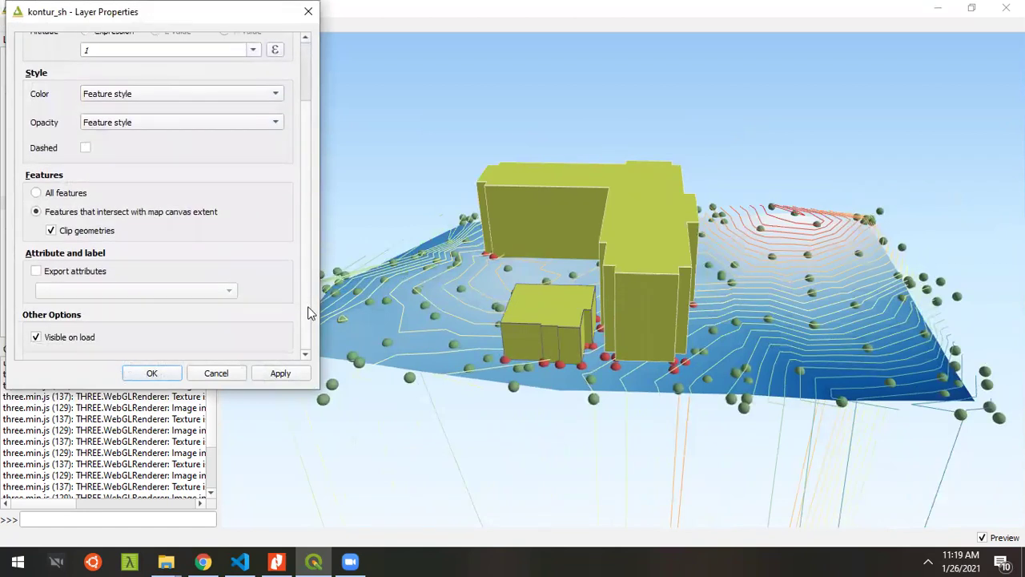
{"action": "left_click", "coordinate": [233, 374]}
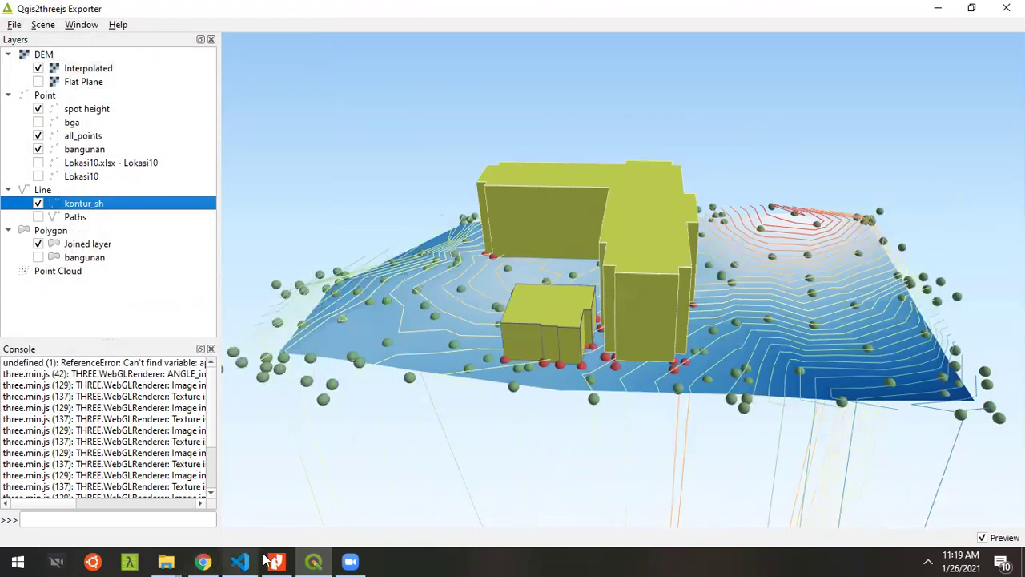
Switch to the main QGIS window, search the processing algorithms for clip, and enable in-place editing of features.
{"action": "mouse_move", "coordinate": [314, 561]}
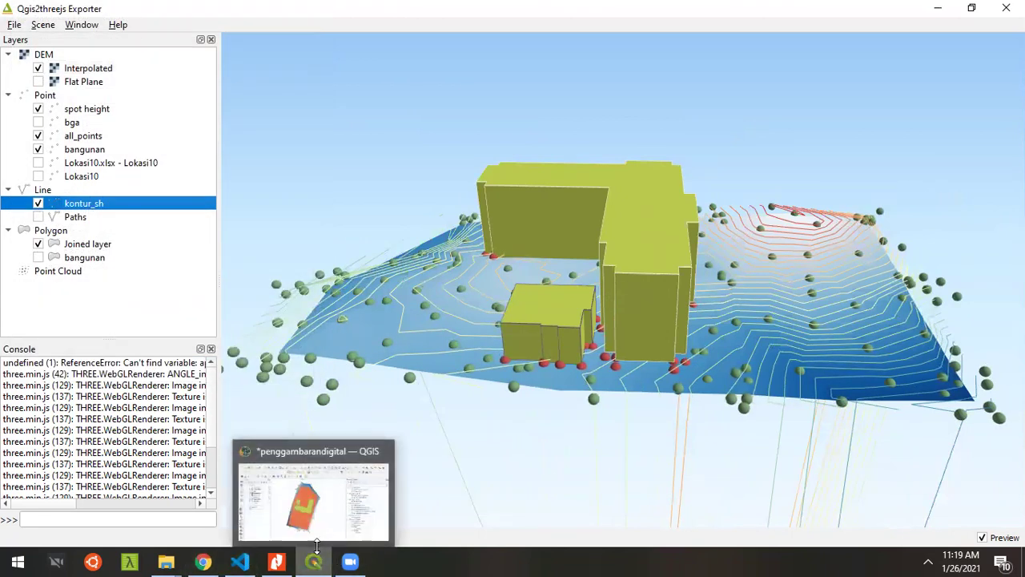
{"action": "left_click", "coordinate": [938, 8]}
{"action": "left_click", "coordinate": [855, 168]}
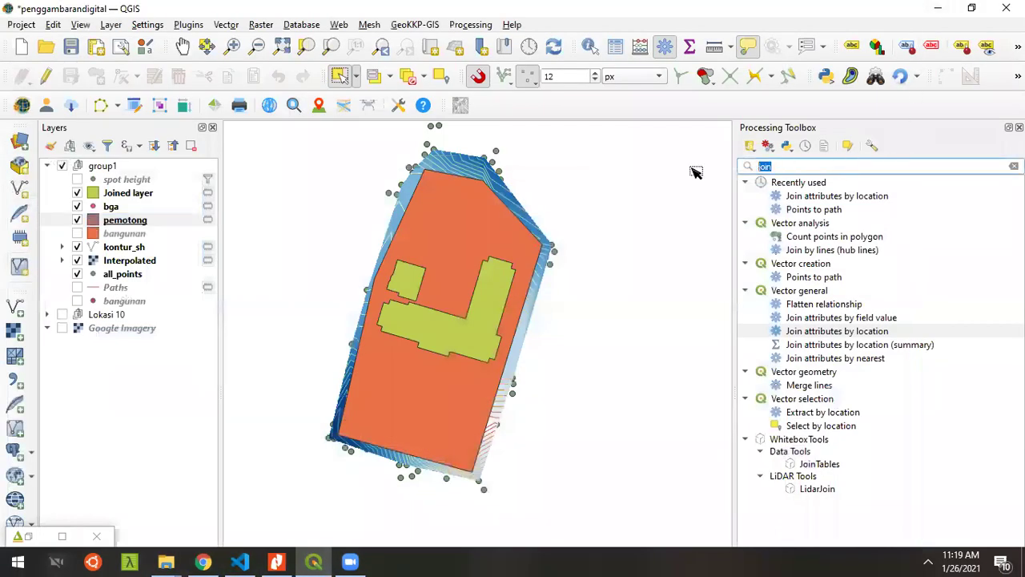
{"action": "type", "text": "clip"}
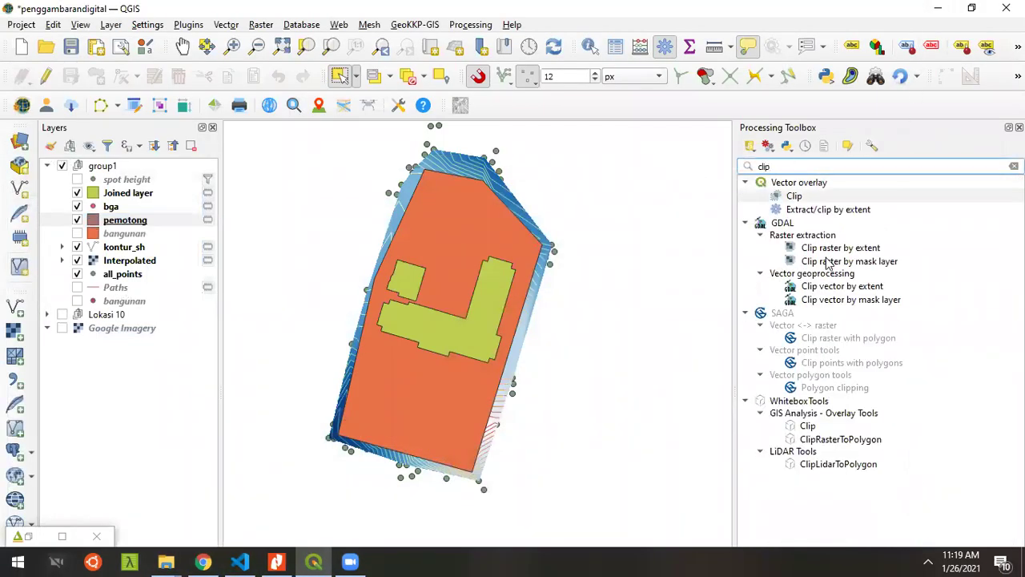
{"action": "left_click", "coordinate": [847, 145]}
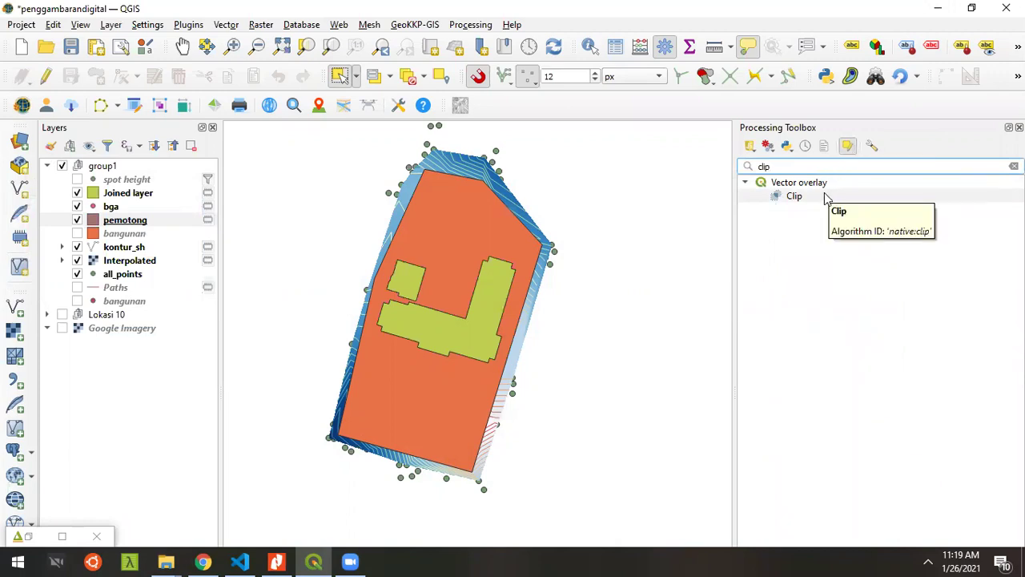
Try to run Clip in place on all features of the pemotong layer with pemotong as the overlay.
{"action": "double_click", "coordinate": [788, 196]}
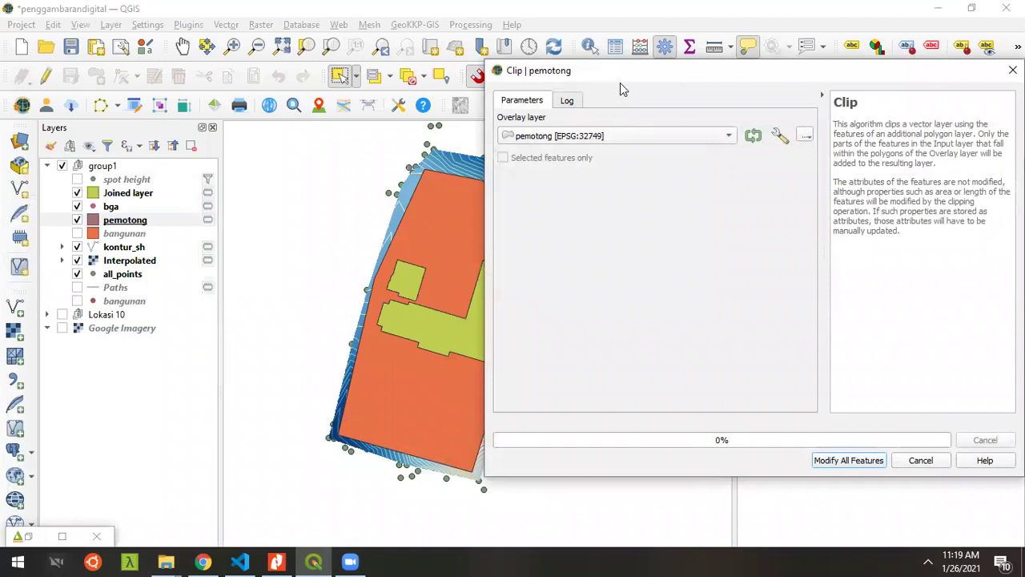
{"action": "left_click_drag", "start_coordinate": [614, 78], "coordinate": [491, 99]}
{"action": "left_click", "coordinate": [733, 485]}
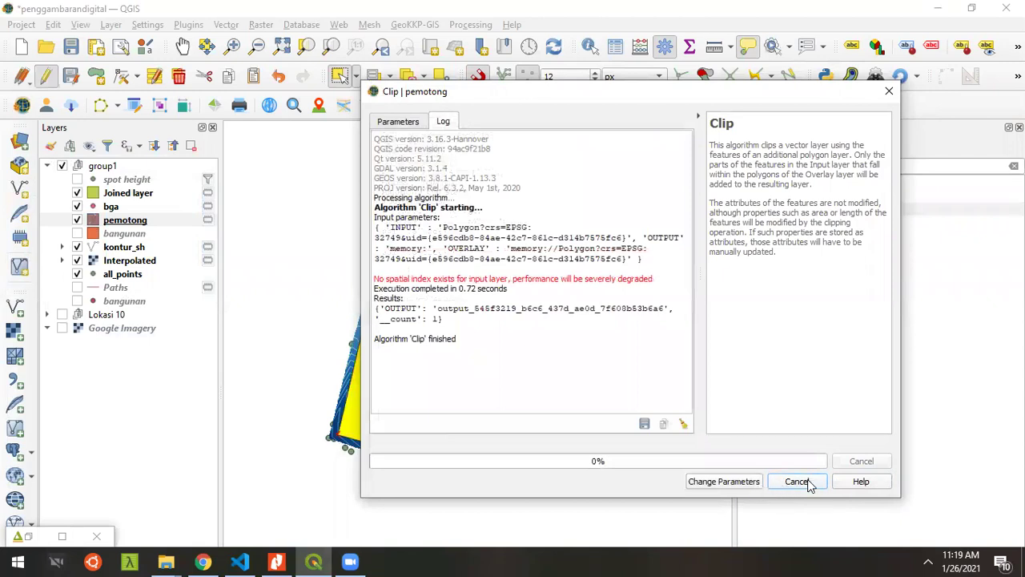
{"action": "left_click", "coordinate": [796, 480]}
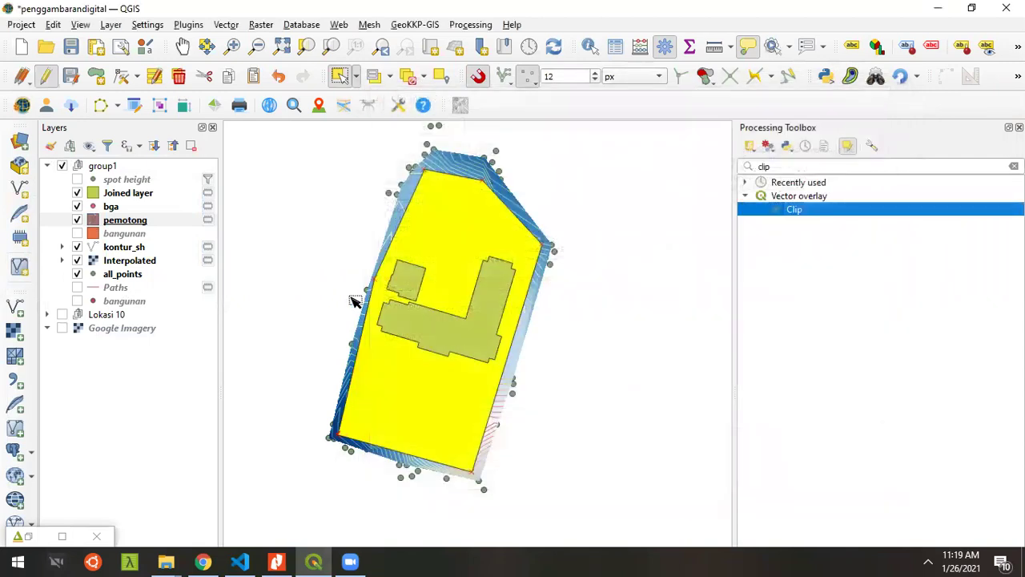
Check the map with pemotong hidden and shown, and stop editing pemotong, discarding its changes.
{"action": "left_click", "coordinate": [128, 220]}
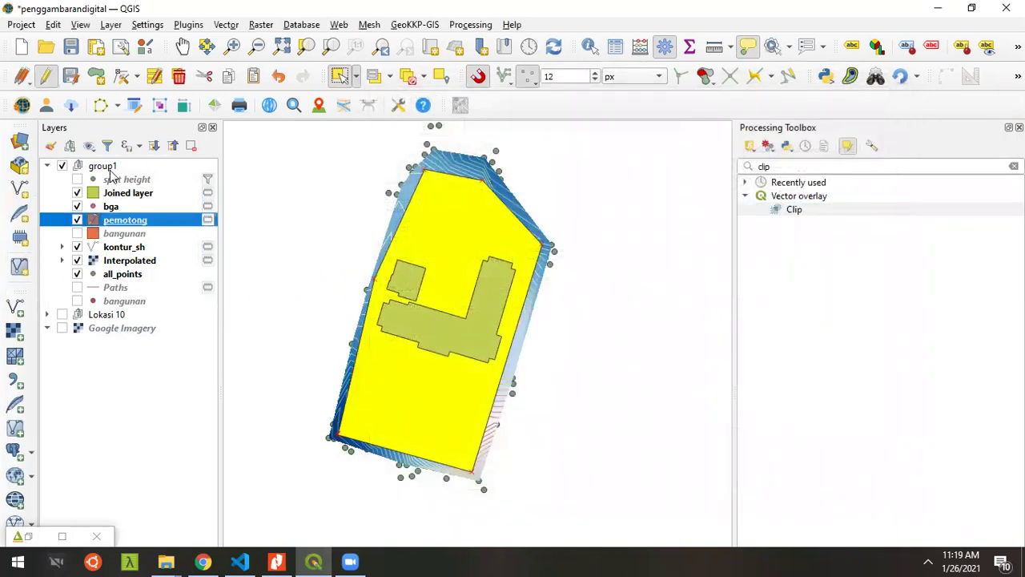
{"action": "left_click", "coordinate": [77, 220]}
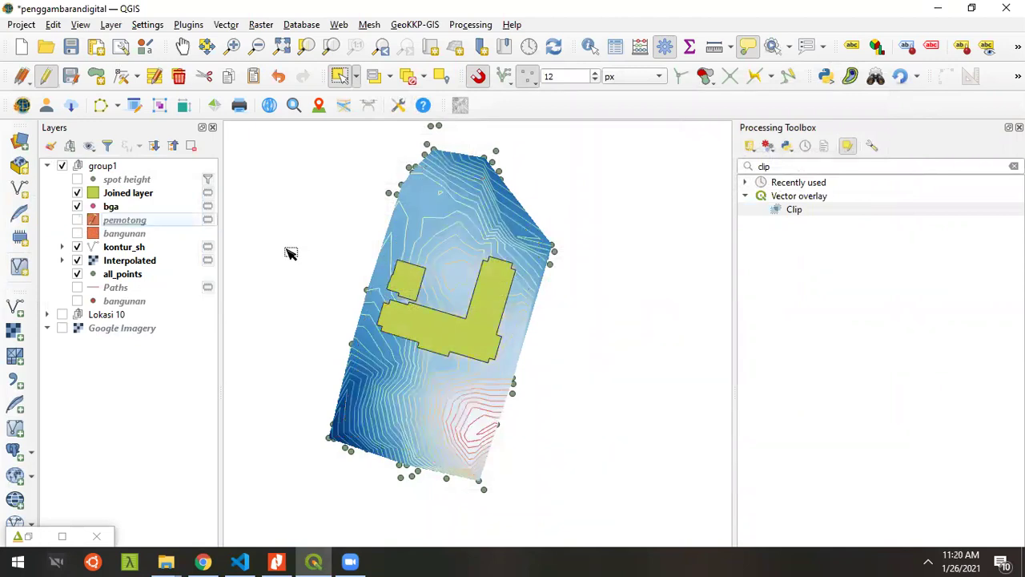
{"action": "scroll", "coordinate": [414, 375], "scroll_direction": "up", "scroll_amount": 1}
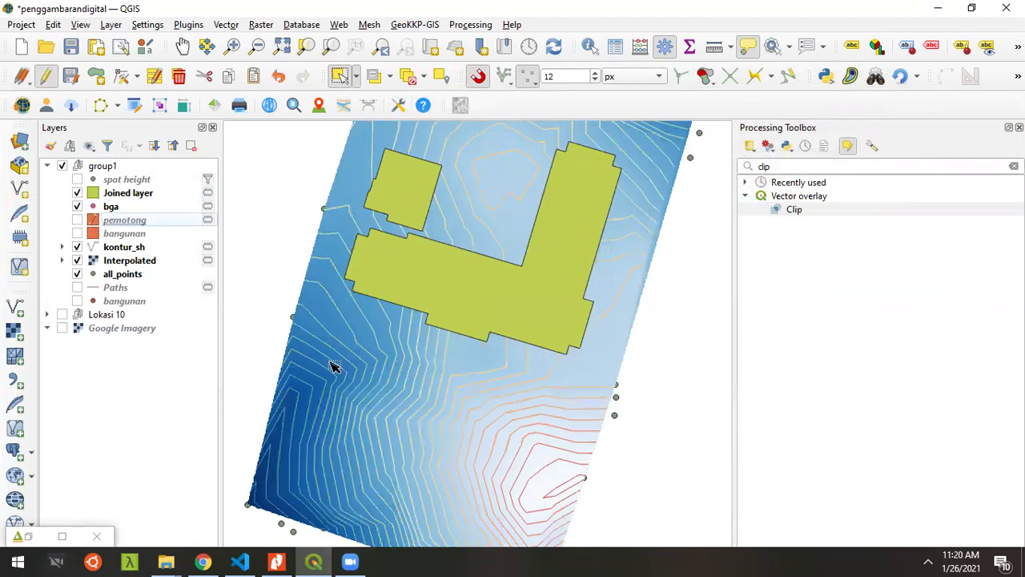
{"action": "scroll", "coordinate": [334, 373], "scroll_direction": "down", "scroll_amount": 2}
{"action": "left_click", "coordinate": [78, 220]}
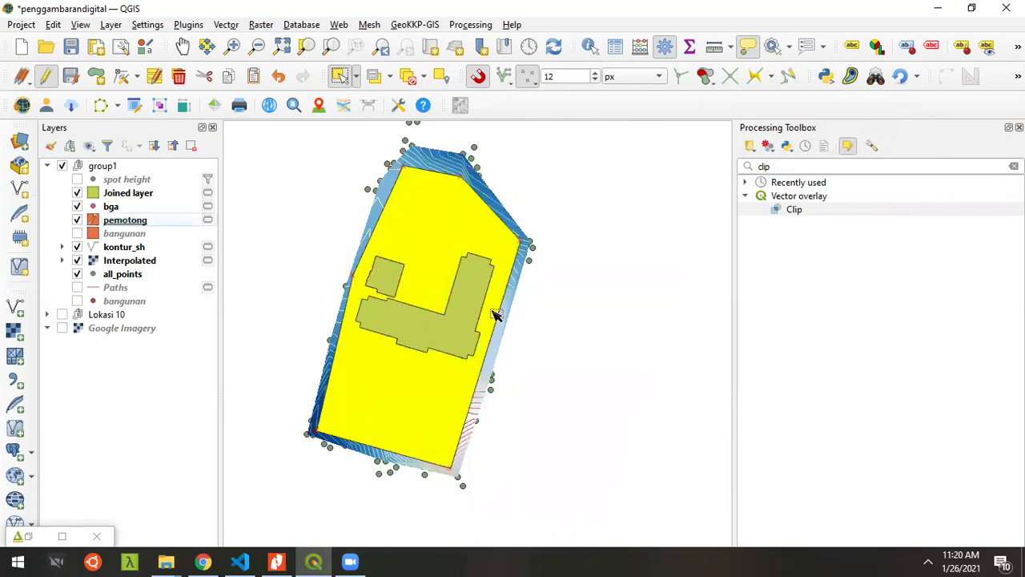
{"action": "left_click", "coordinate": [133, 223]}
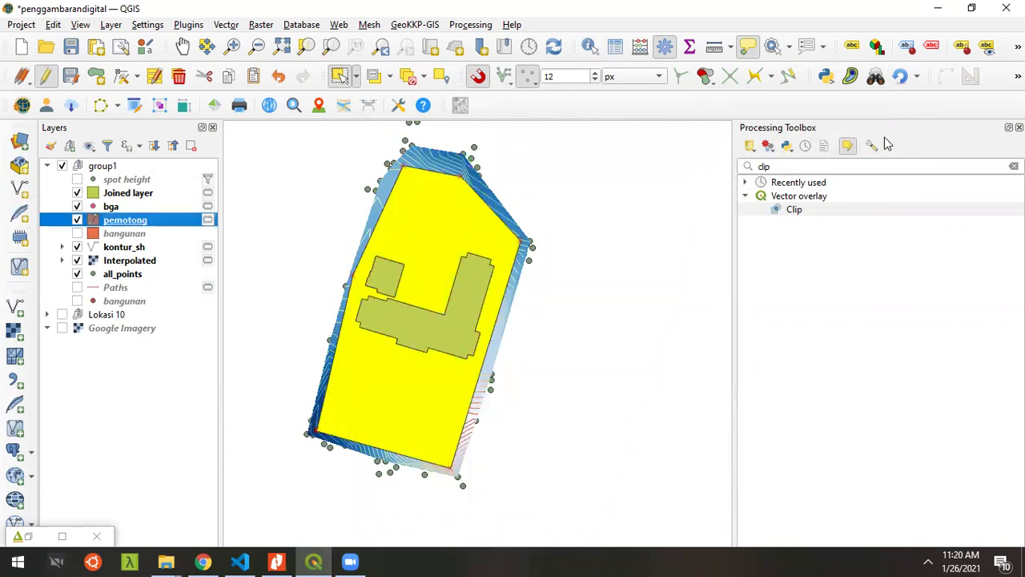
{"action": "left_click", "coordinate": [827, 207]}
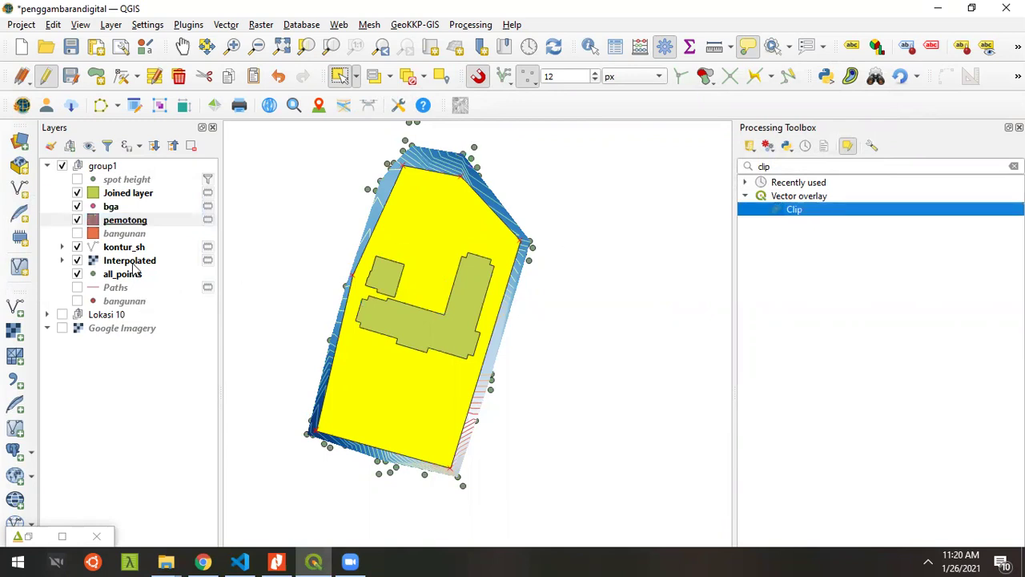
{"action": "left_click", "coordinate": [131, 286]}
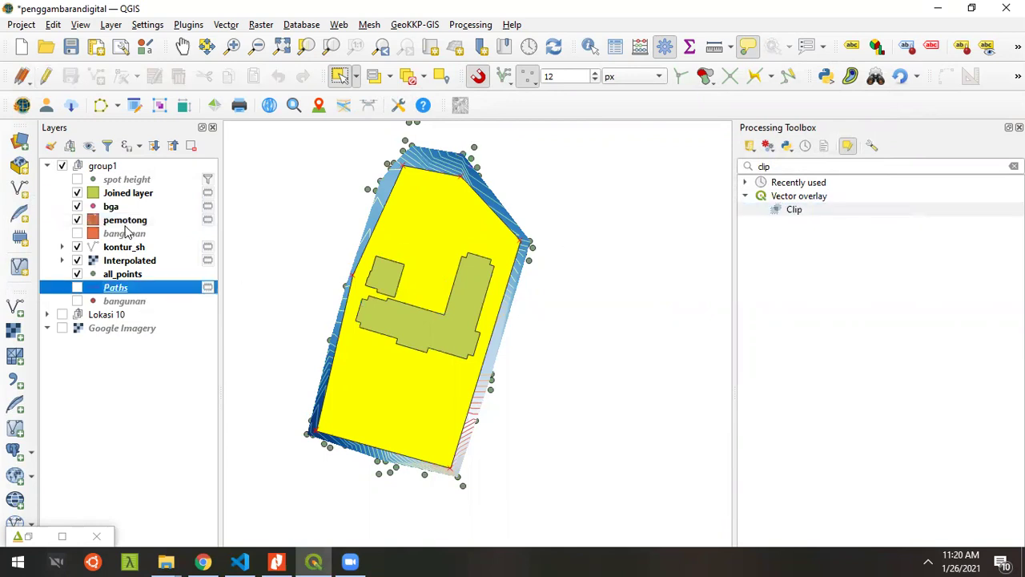
{"action": "left_click", "coordinate": [136, 221]}
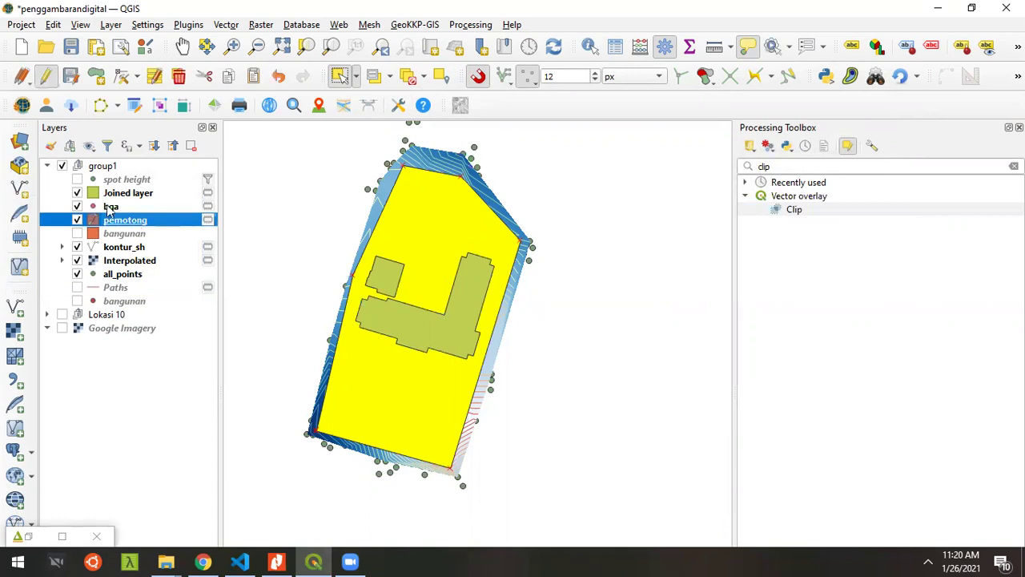
{"action": "left_click", "coordinate": [47, 79]}
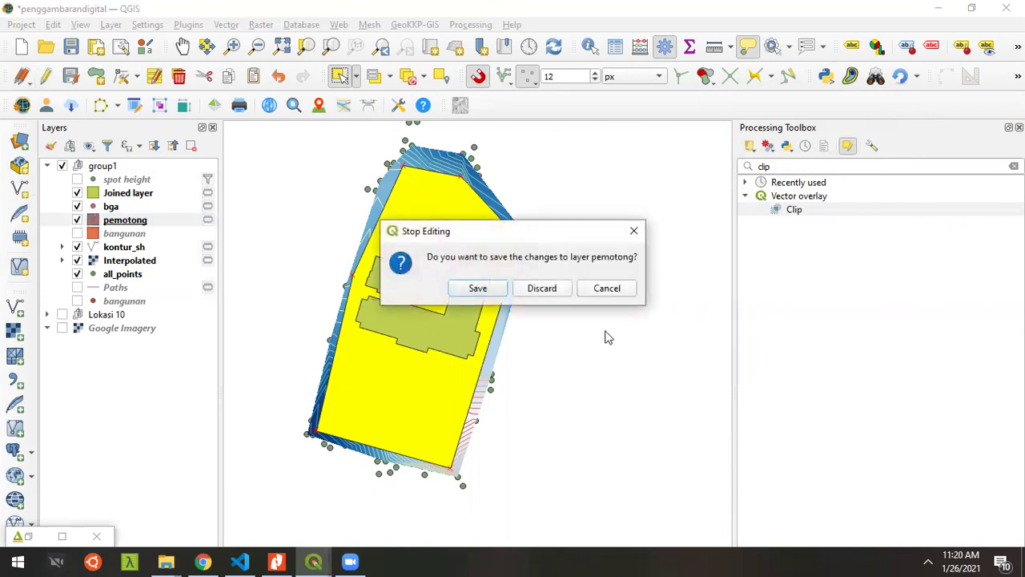
{"action": "left_click", "coordinate": [536, 290]}
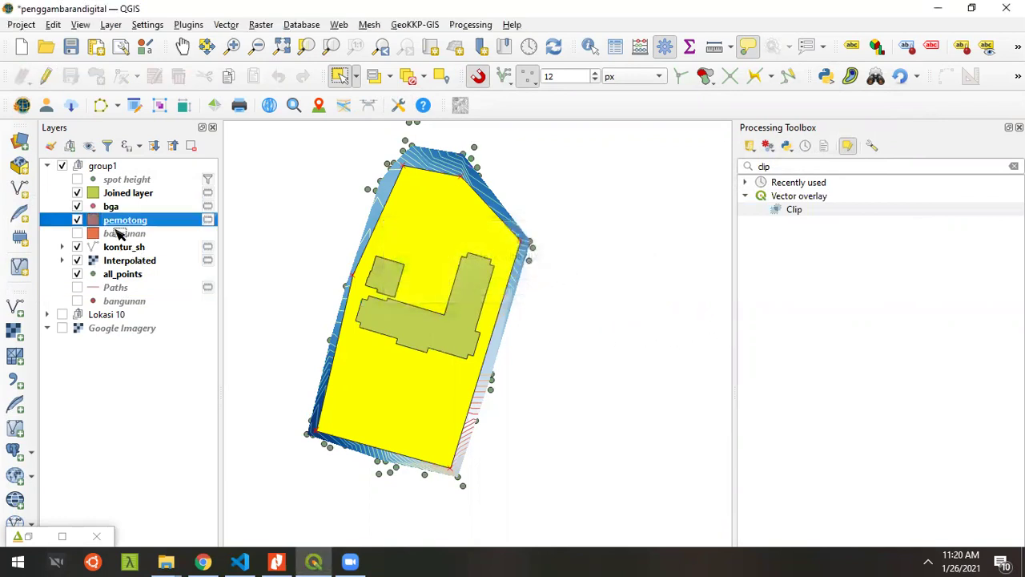
Clip all features of the kontur_sh layer in place, using pemotong as the overlay layer.
{"action": "left_click", "coordinate": [133, 259]}
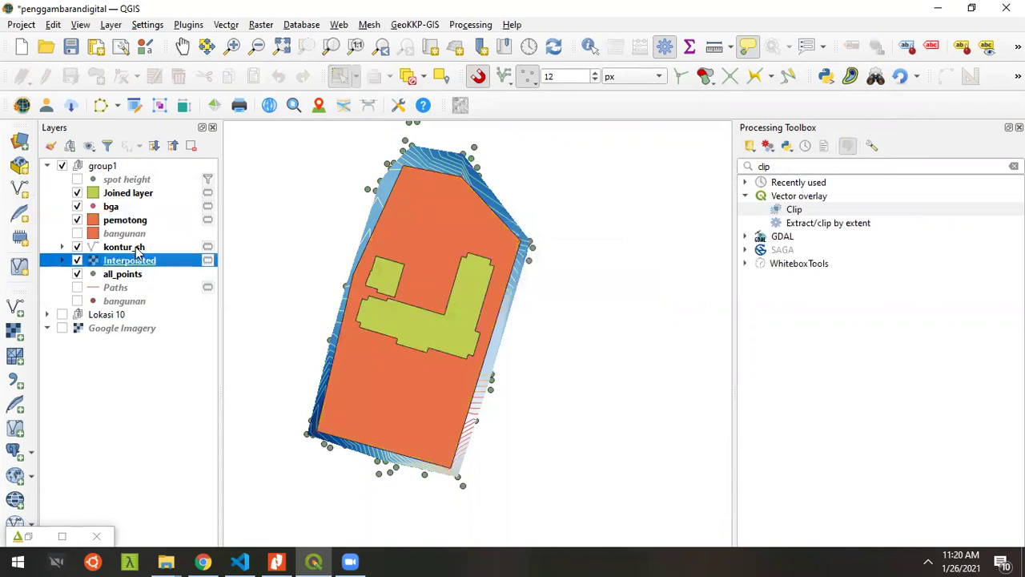
{"action": "left_click", "coordinate": [136, 249]}
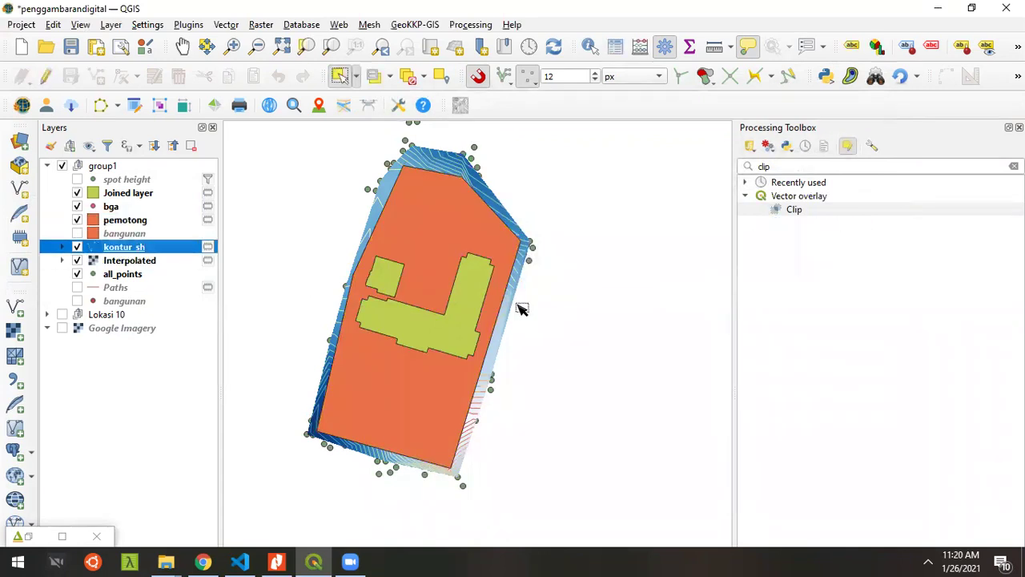
{"action": "left_click", "coordinate": [832, 210]}
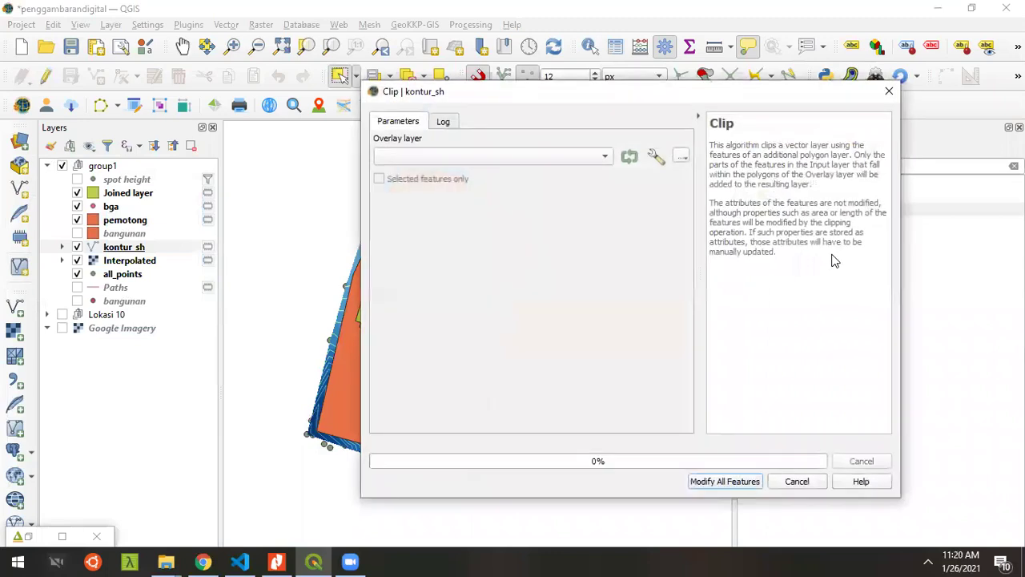
{"action": "left_click", "coordinate": [573, 156]}
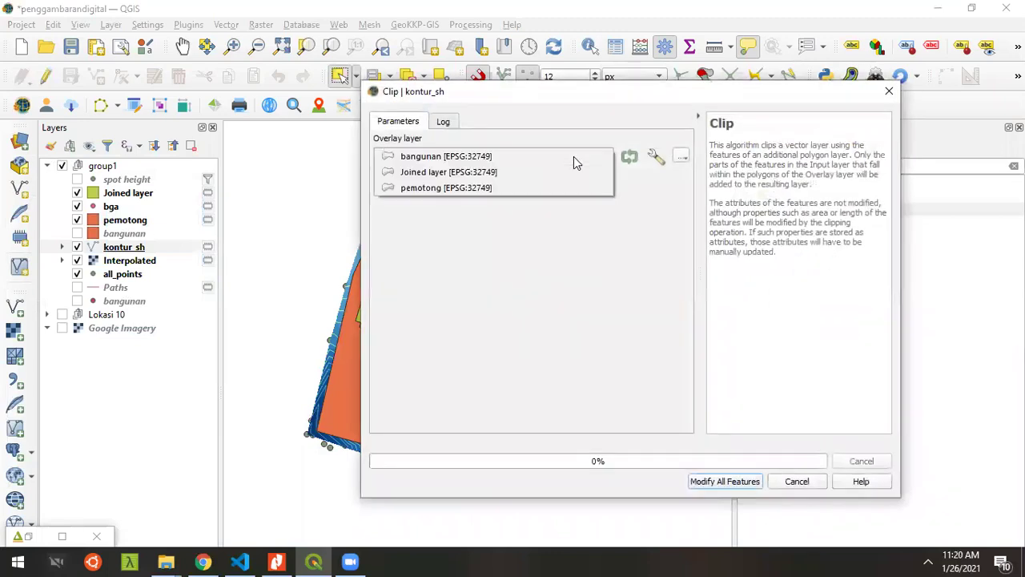
{"action": "left_click", "coordinate": [534, 188]}
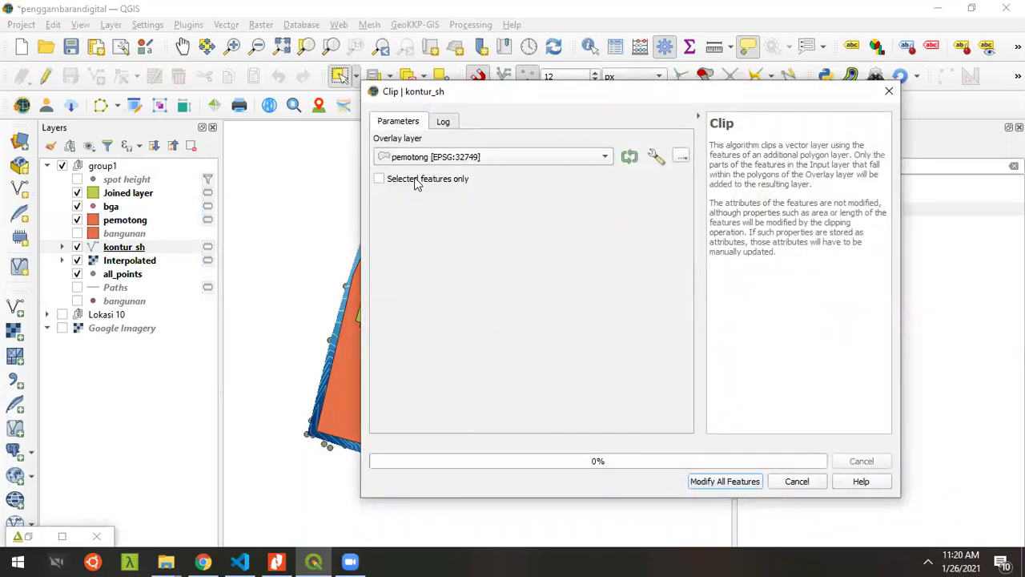
{"action": "left_click", "coordinate": [726, 481]}
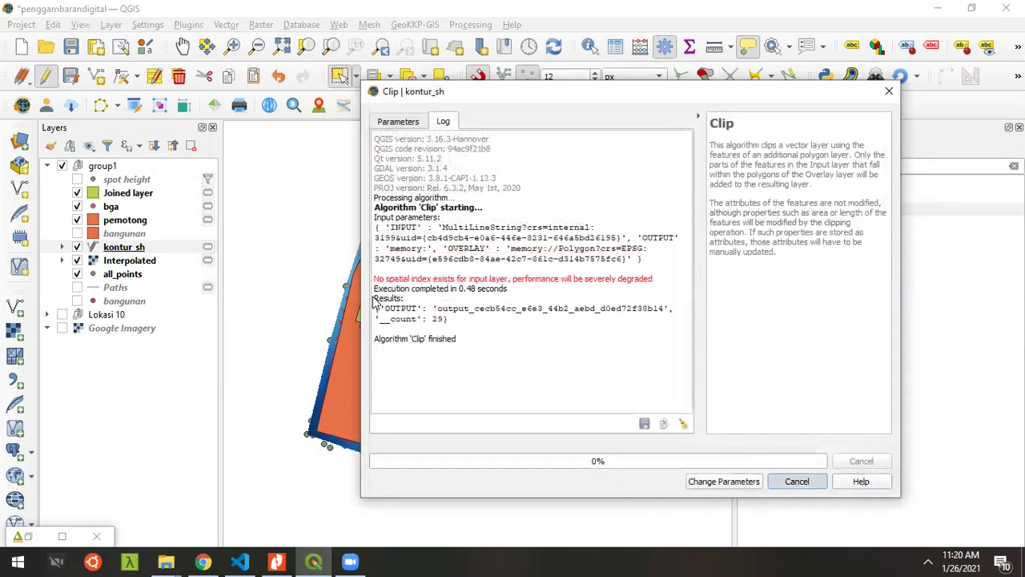
{"action": "left_click", "coordinate": [797, 481]}
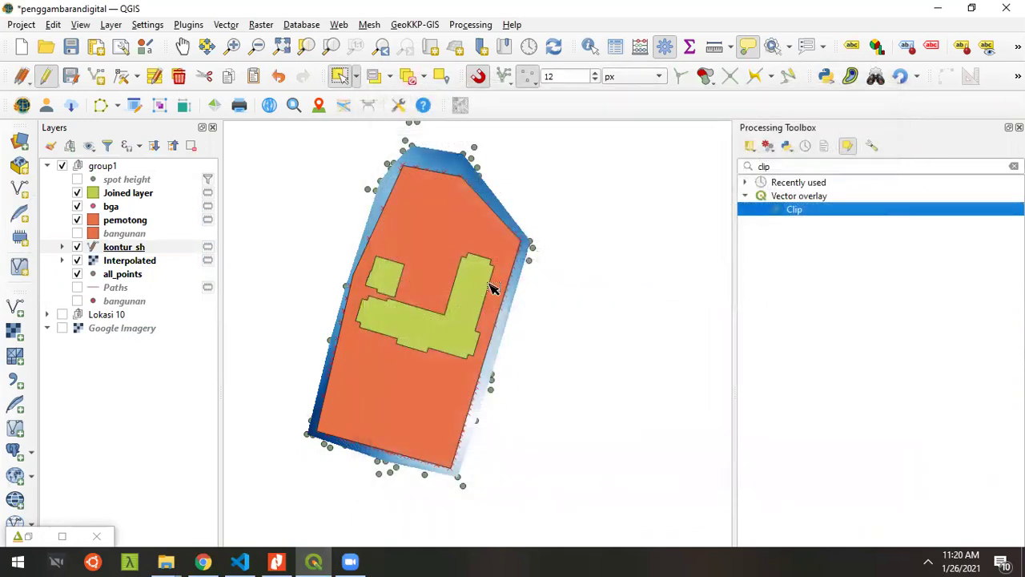
Hide the pemotong layer and stop editing kontur_sh, saving its changes.
{"action": "left_click", "coordinate": [77, 219]}
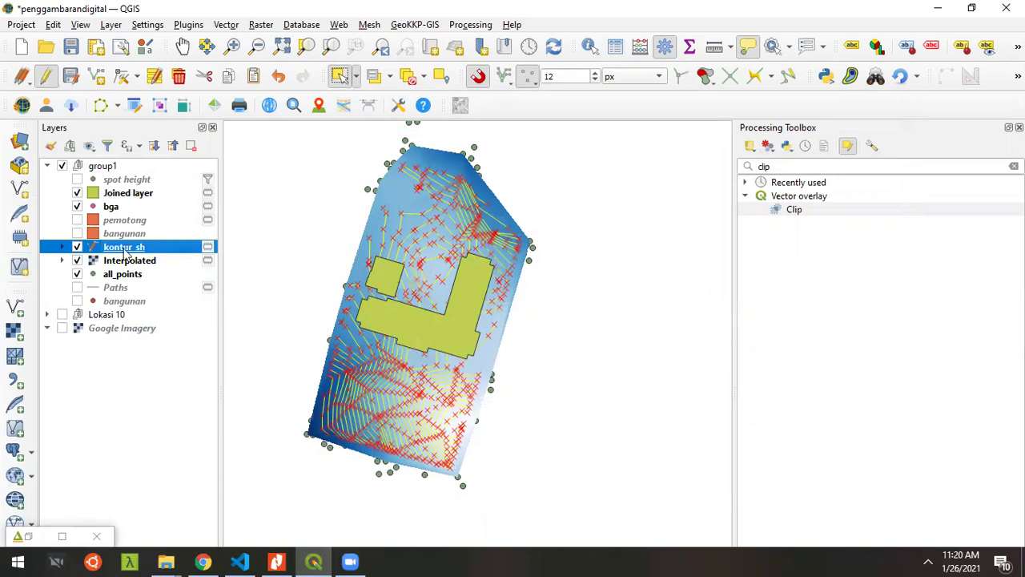
{"action": "left_click", "coordinate": [45, 75]}
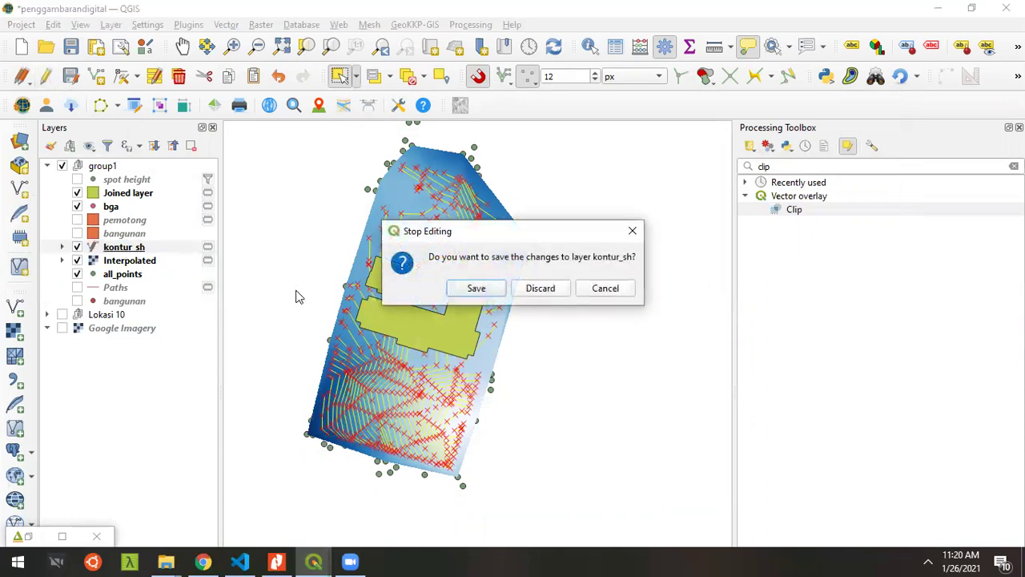
{"action": "left_click", "coordinate": [497, 289]}
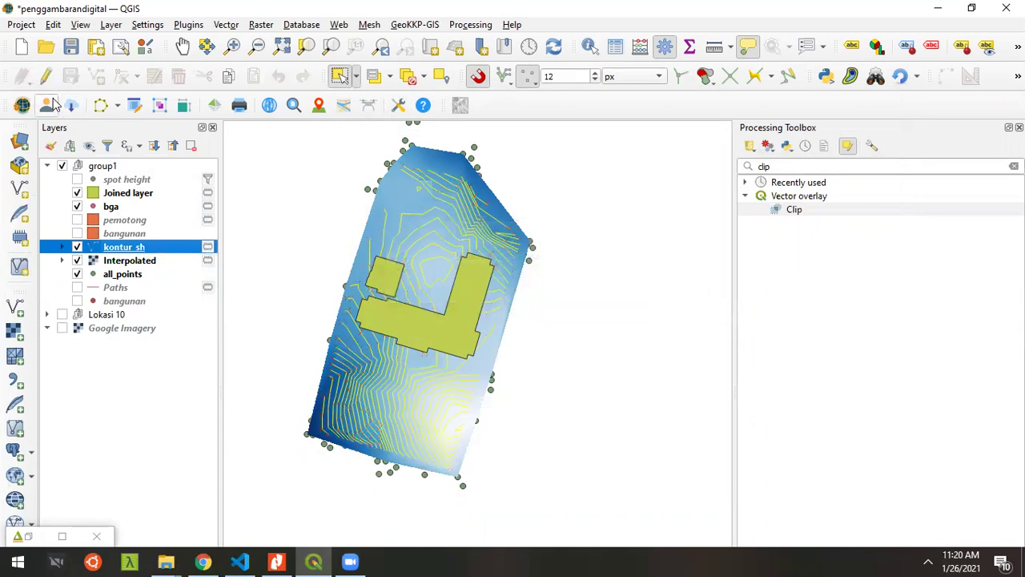
Return to the Qgis2threejs Exporter and hide the all_points and bangunan point layers in the scene.
{"action": "left_click", "coordinate": [32, 535]}
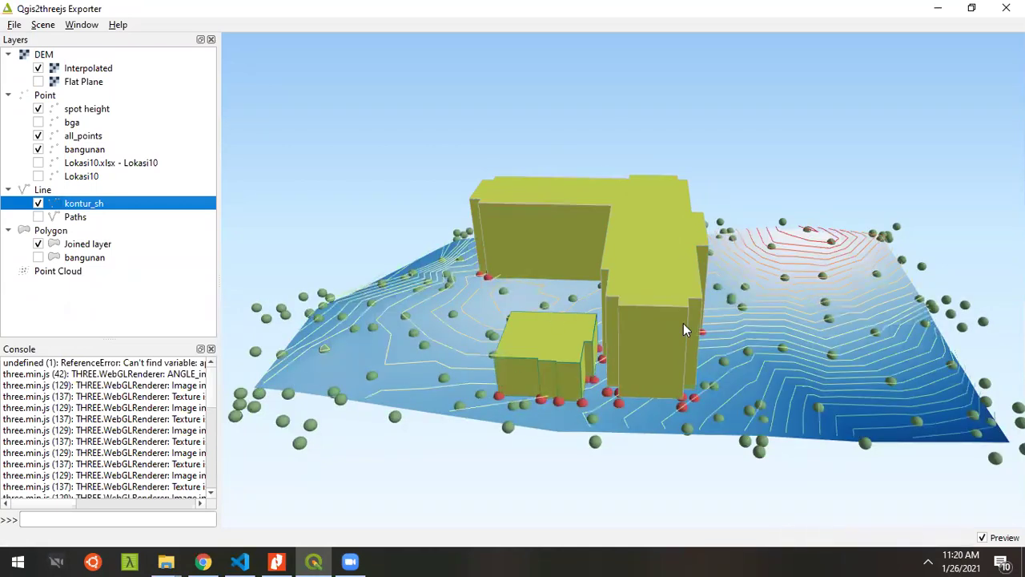
{"action": "left_click", "coordinate": [78, 137]}
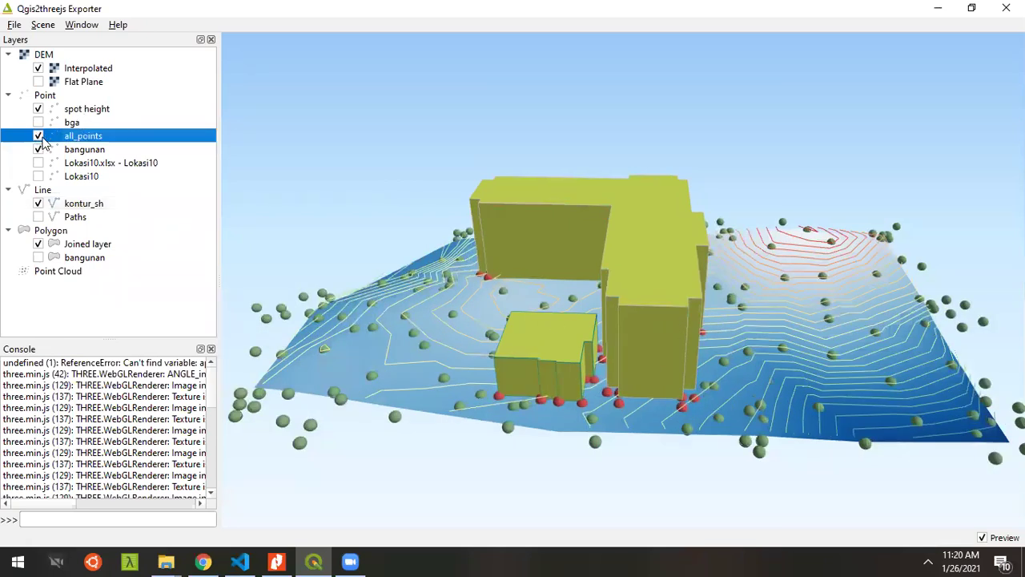
{"action": "left_click", "coordinate": [39, 136]}
{"action": "left_click", "coordinate": [82, 151]}
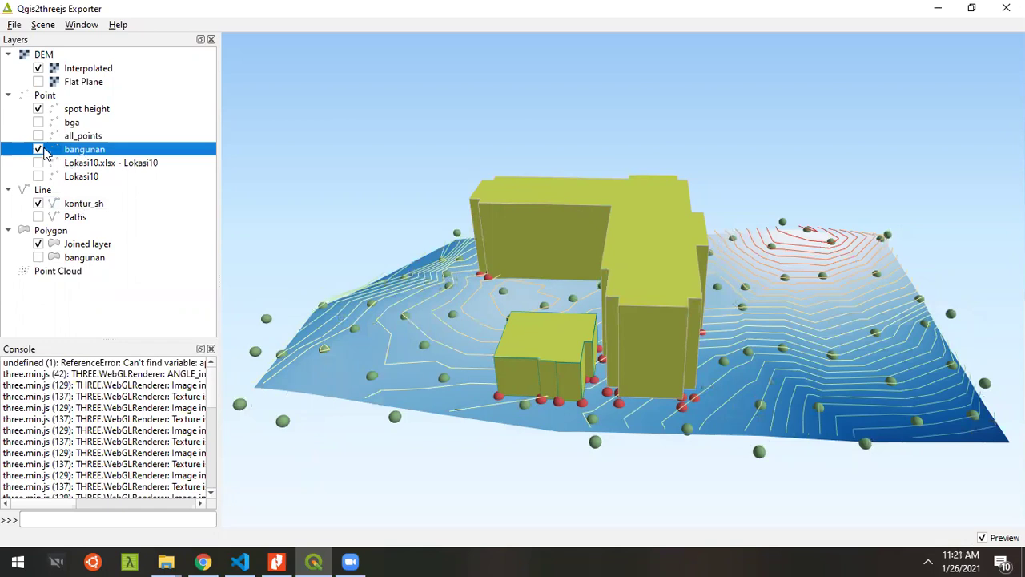
{"action": "left_click", "coordinate": [39, 150]}
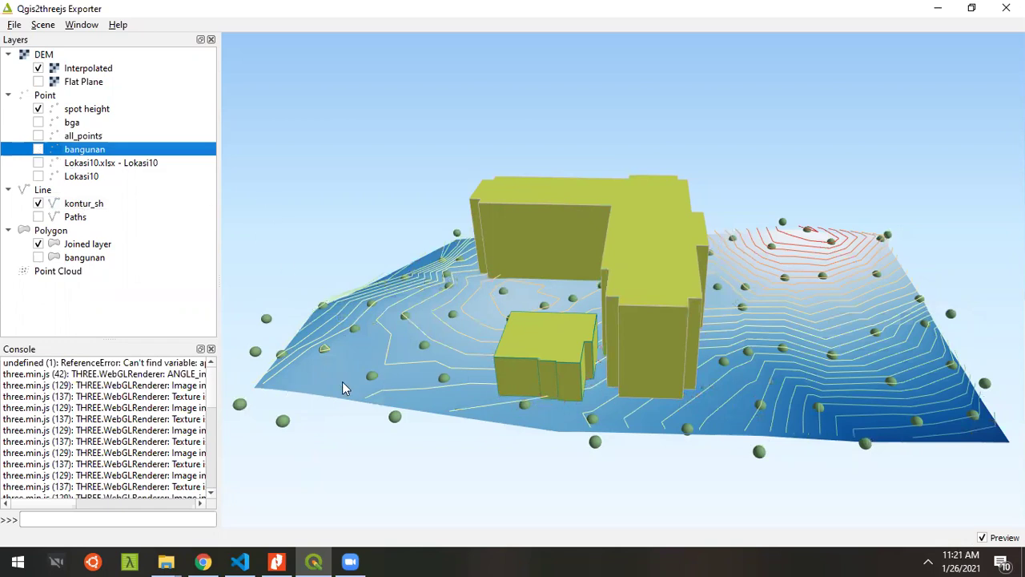
{"action": "left_click", "coordinate": [95, 113]}
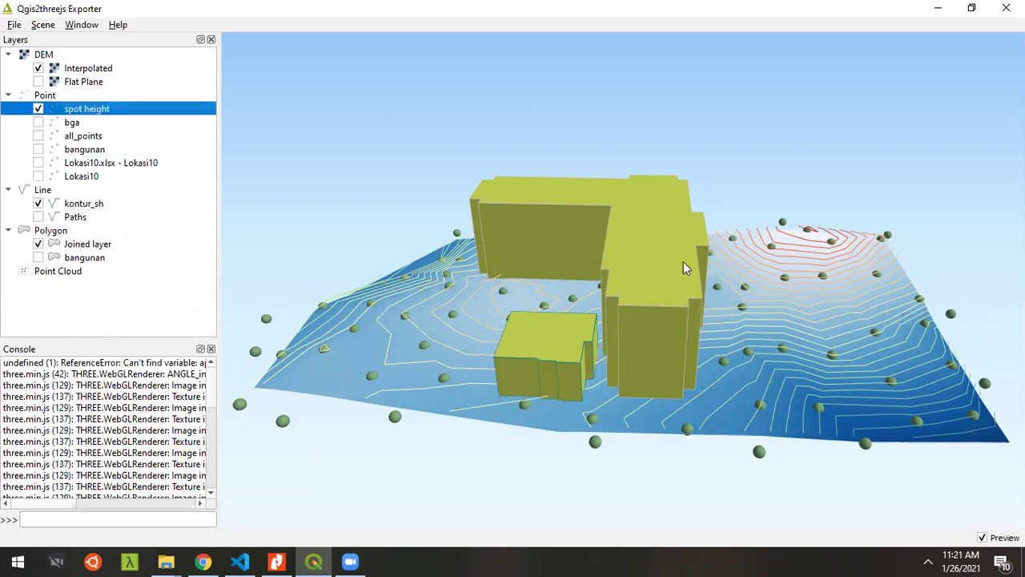
{"action": "scroll", "coordinate": [665, 338], "scroll_direction": "up", "scroll_amount": 5}
{"action": "scroll", "coordinate": [660, 336], "scroll_direction": "down", "scroll_amount": 5}
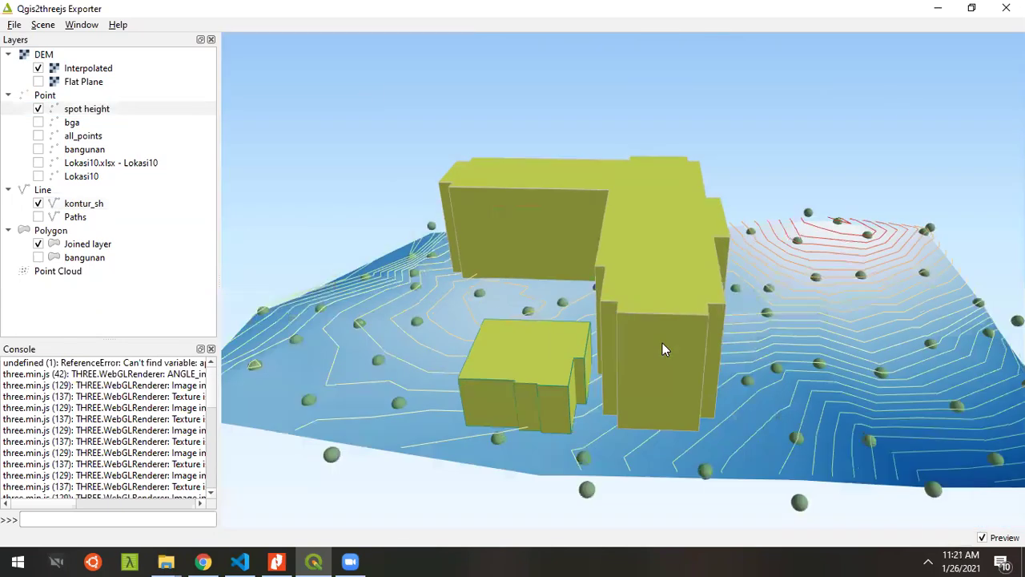
Enable the north arrow decoration in the scene, keeping its default grey colour.
{"action": "left_click", "coordinate": [43, 25]}
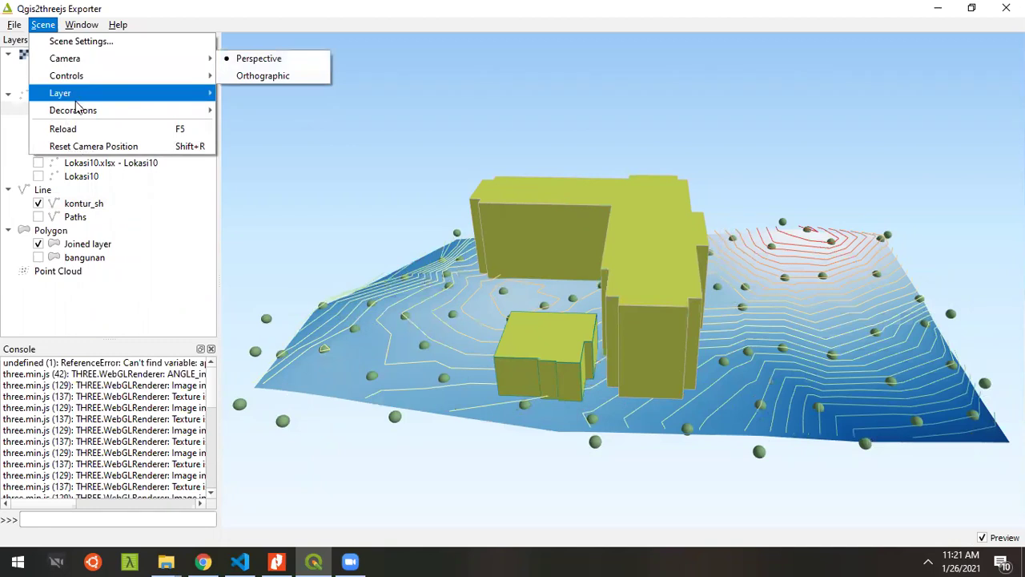
{"action": "mouse_move", "coordinate": [90, 99]}
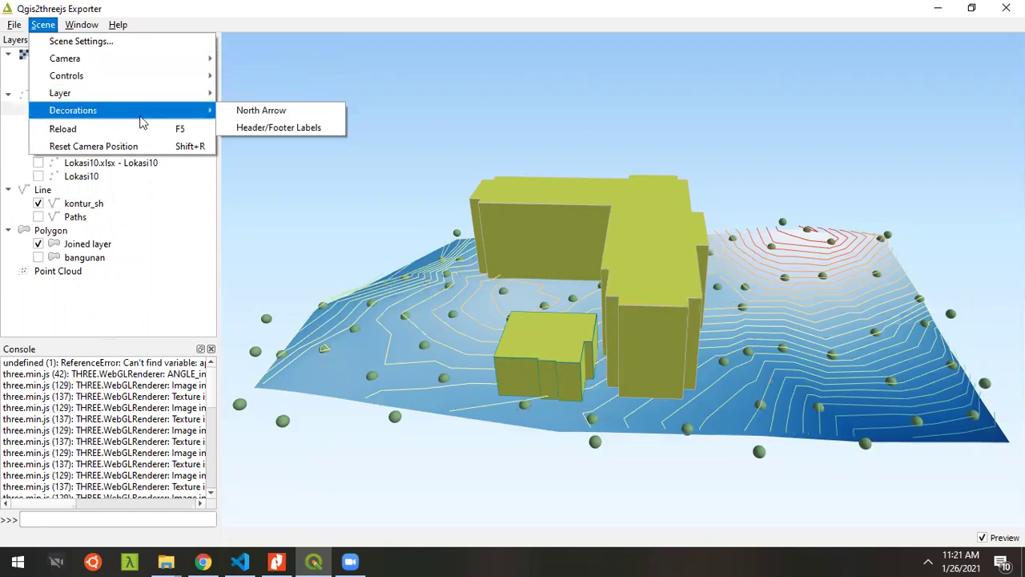
{"action": "left_click", "coordinate": [271, 113]}
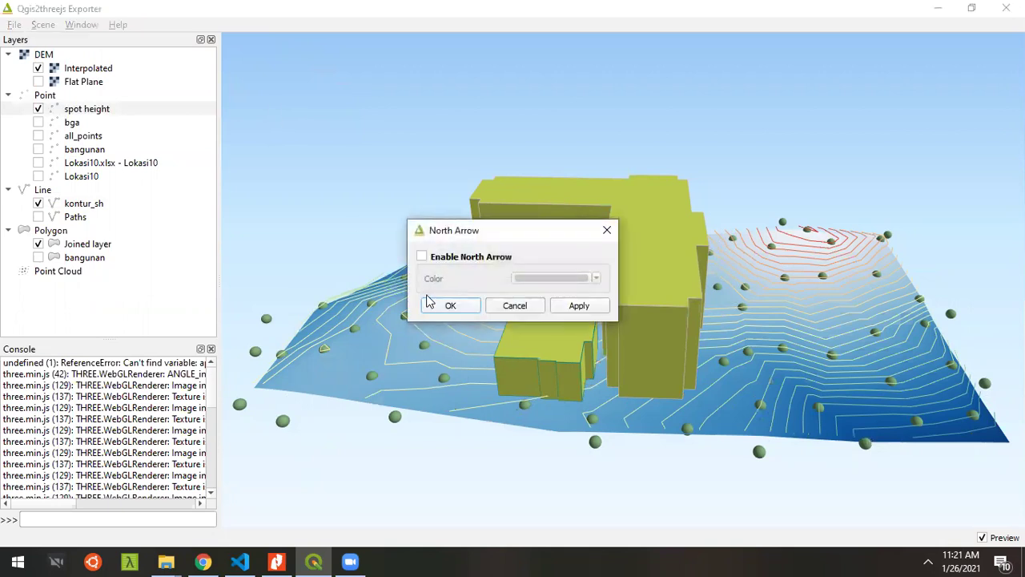
{"action": "left_click", "coordinate": [467, 257]}
{"action": "left_click", "coordinate": [560, 307]}
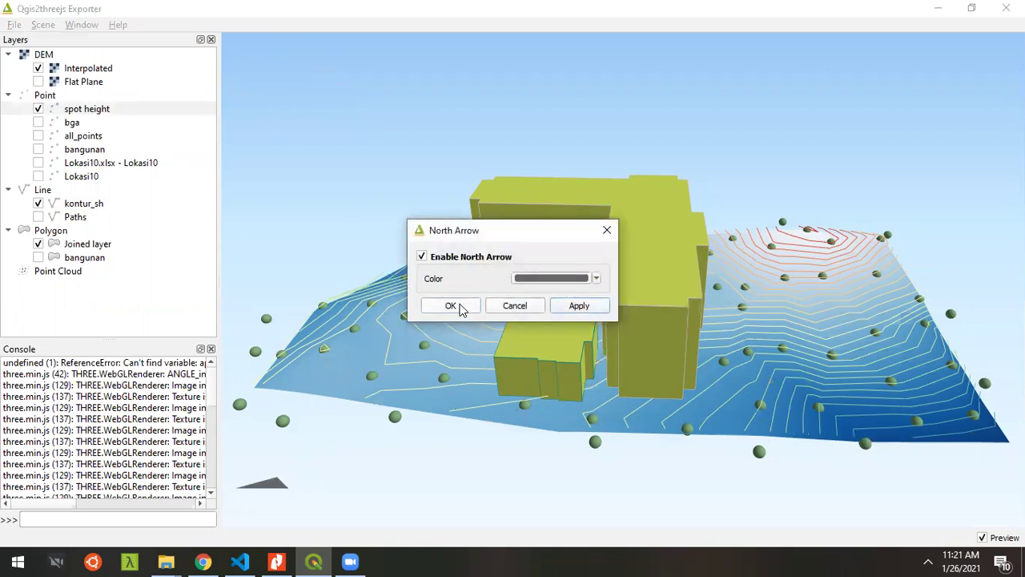
{"action": "left_click", "coordinate": [451, 306]}
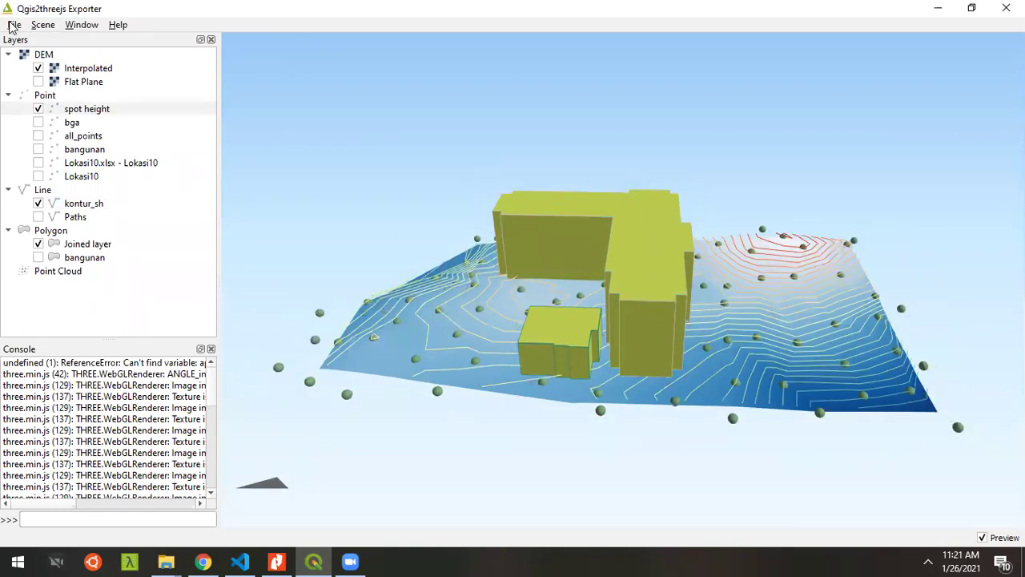
Review the available scene export formats and examine the buildings and contours from different angles and distances.
{"action": "left_click", "coordinate": [12, 26]}
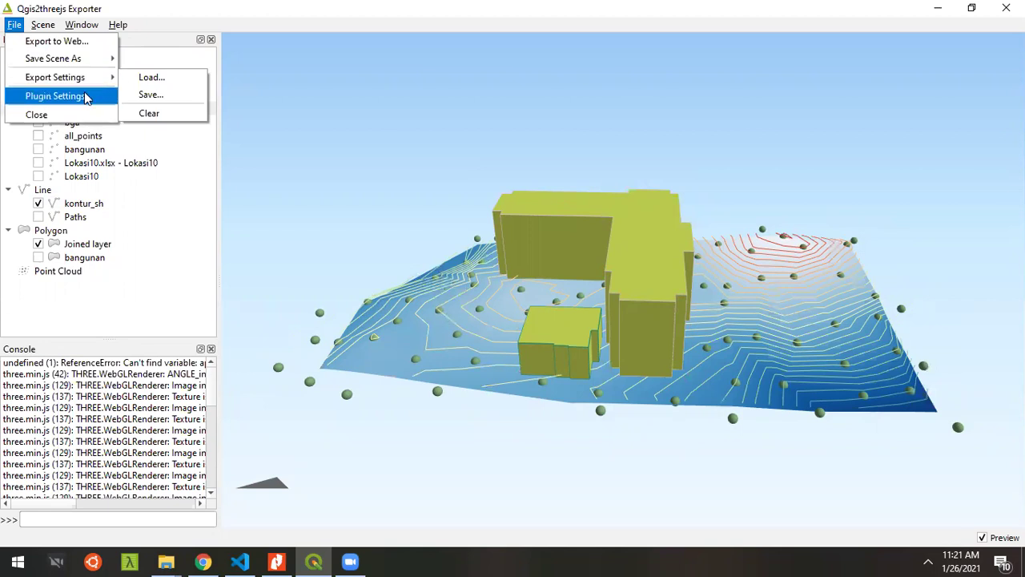
{"action": "mouse_move", "coordinate": [88, 64]}
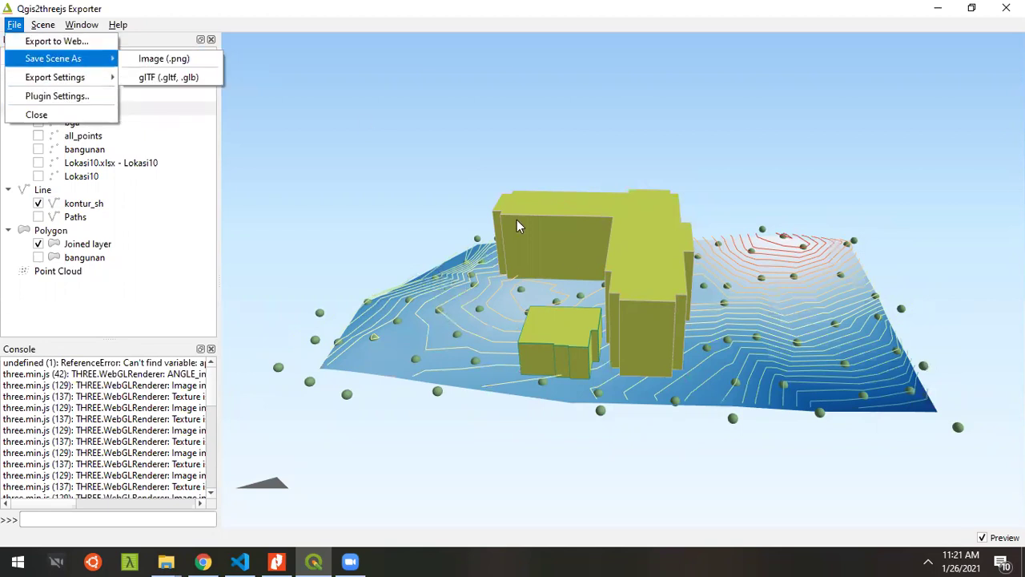
{"action": "left_click", "coordinate": [606, 281]}
{"action": "left_click_drag", "start_coordinate": [606, 281], "coordinate": [599, 301]}
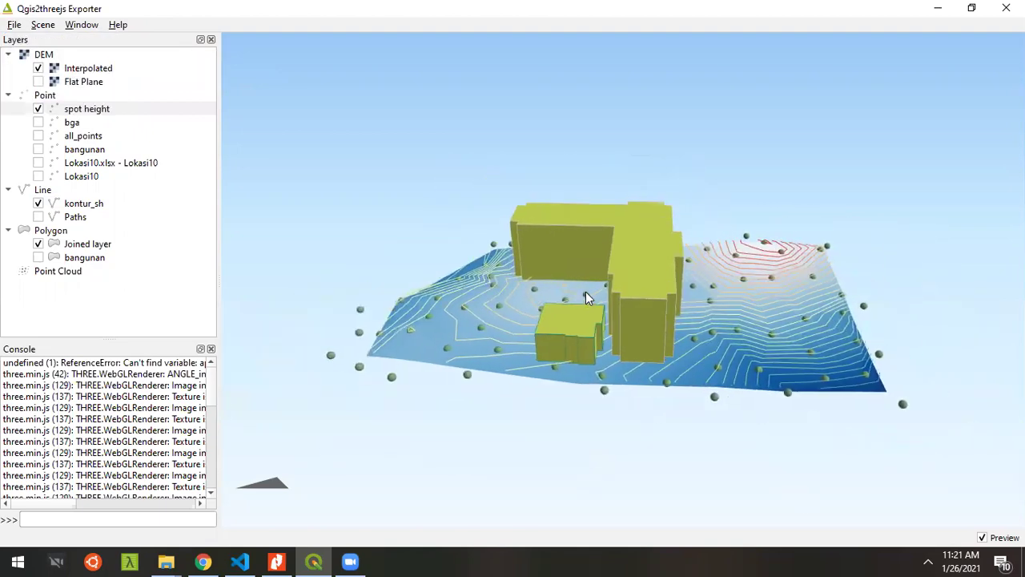
{"action": "scroll", "coordinate": [591, 296], "scroll_direction": "down", "scroll_amount": 2}
{"action": "scroll", "coordinate": [482, 237], "scroll_direction": "up", "scroll_amount": 5}
{"action": "scroll", "coordinate": [482, 238], "scroll_direction": "up", "scroll_amount": 3}
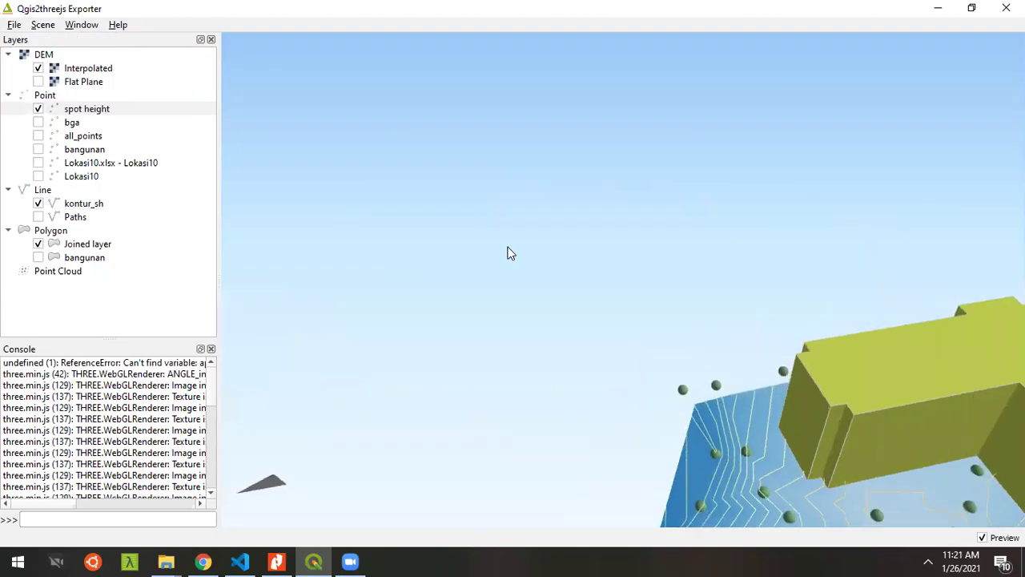
{"action": "scroll", "coordinate": [507, 264], "scroll_direction": "up", "scroll_amount": 2}
{"action": "scroll", "coordinate": [507, 264], "scroll_direction": "down", "scroll_amount": 6}
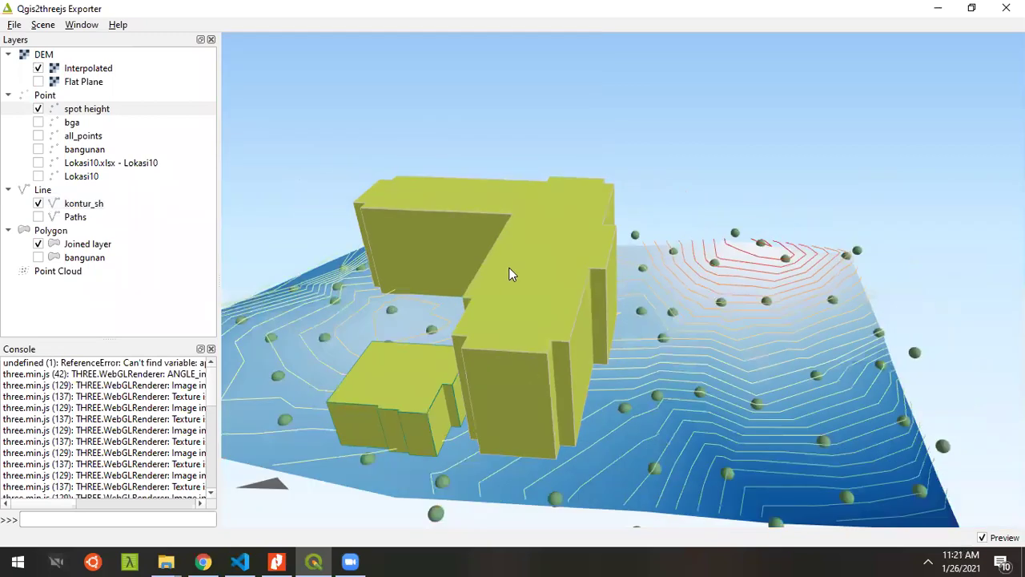
Save the current scene as a glTF file named scenedummy in the Kemah Kerja 2021 folder, copying the folder's address.
{"action": "left_click", "coordinate": [14, 25]}
{"action": "mouse_move", "coordinate": [55, 58]}
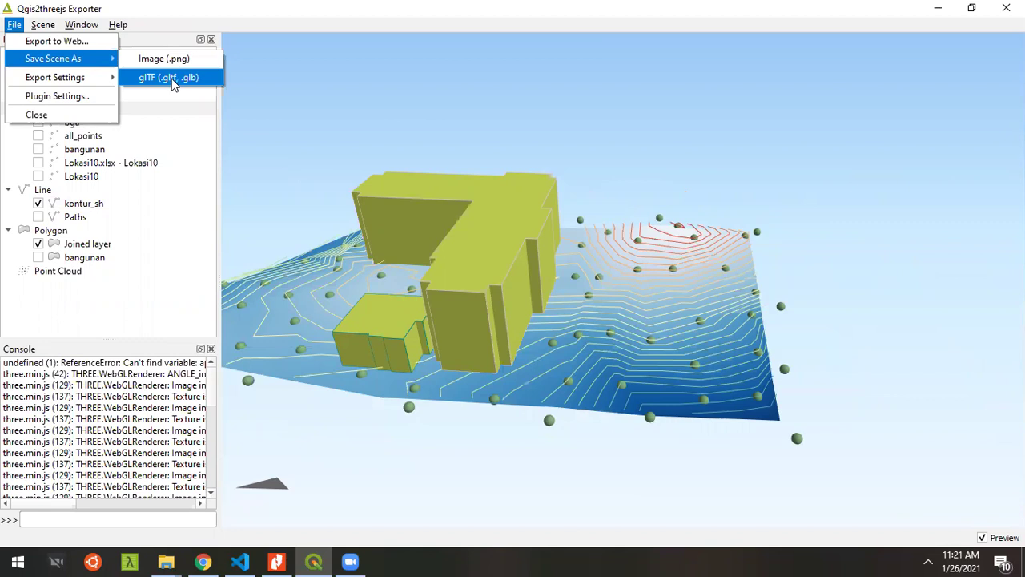
{"action": "left_click", "coordinate": [171, 80]}
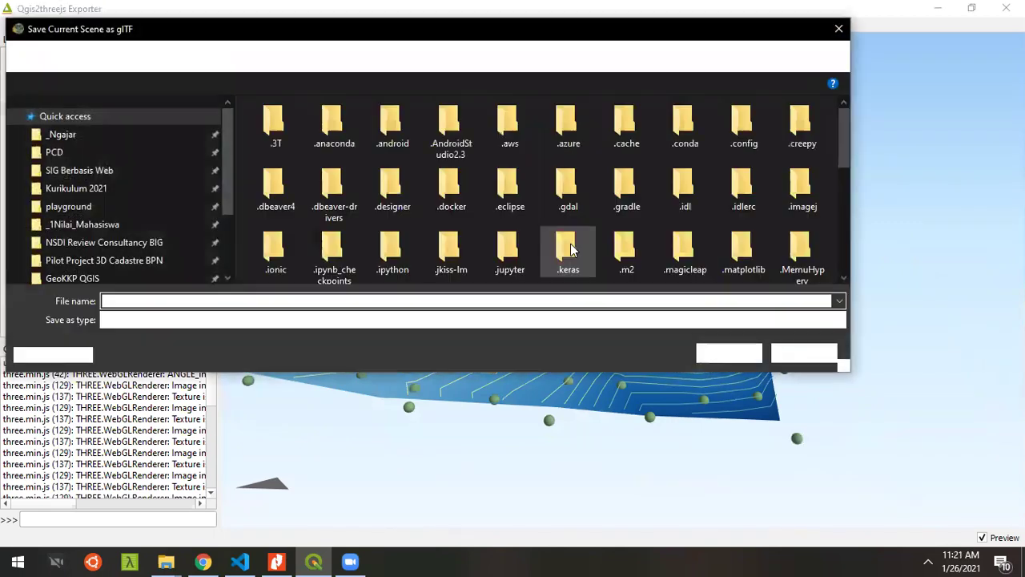
{"action": "left_click_drag", "start_coordinate": [231, 166], "coordinate": [240, 198]}
{"action": "left_click", "coordinate": [132, 177]}
{"action": "left_click", "coordinate": [229, 300]}
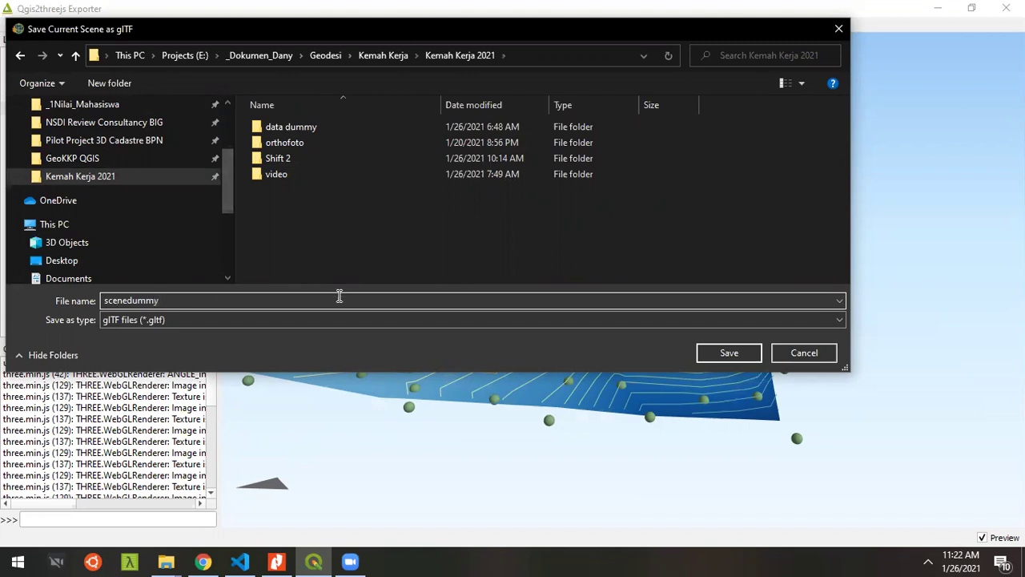
{"action": "left_click", "coordinate": [544, 58]}
{"action": "right_click", "coordinate": [544, 58]}
{"action": "left_click", "coordinate": [576, 106]}
{"action": "left_click", "coordinate": [727, 352]}
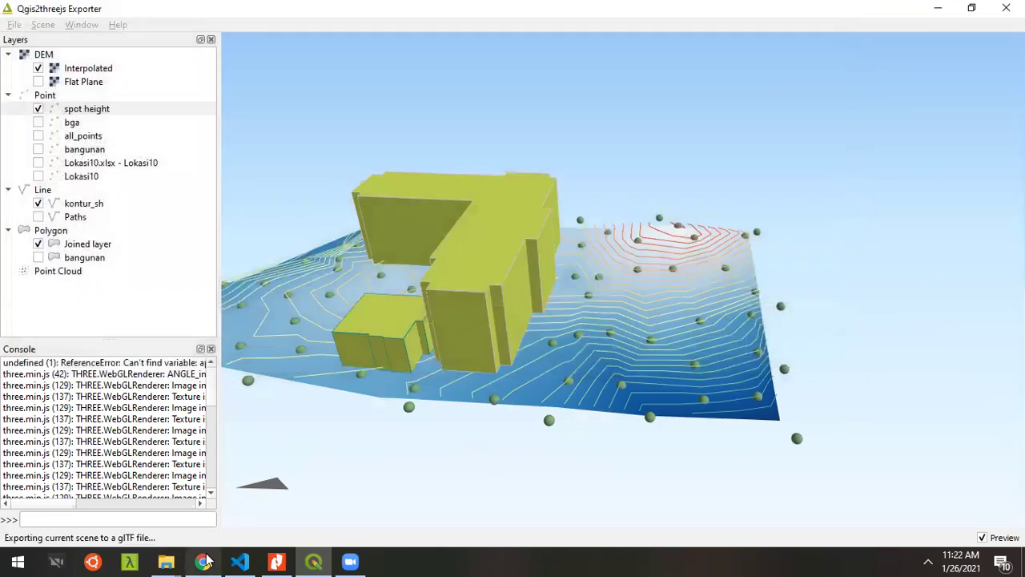
Switch to Chrome, open sketchfab.com in a new tab and go to the account's own models.
{"action": "left_click", "coordinate": [204, 561]}
{"action": "left_click", "coordinate": [874, 12]}
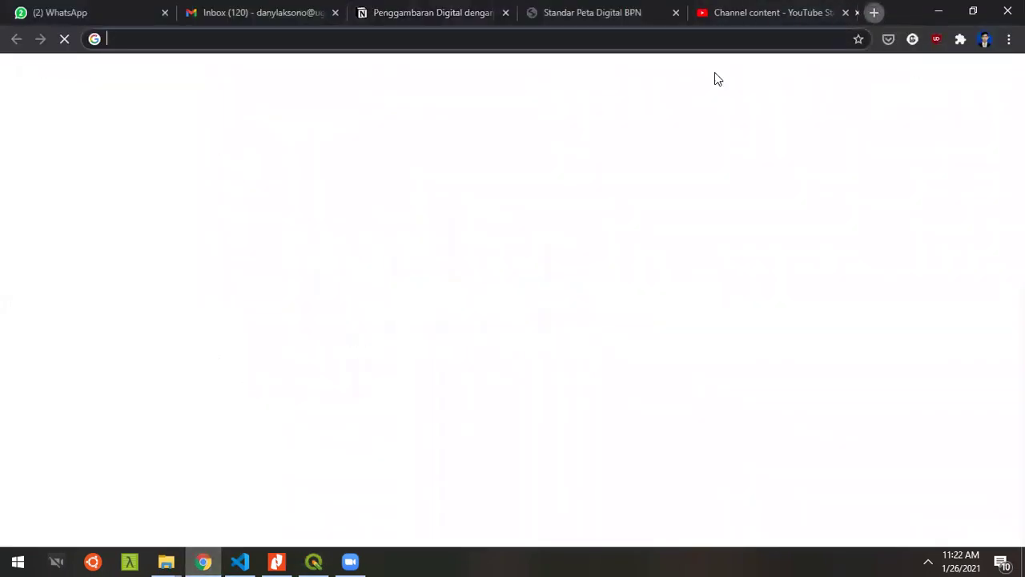
{"action": "type", "text": "sketchfab.com"}
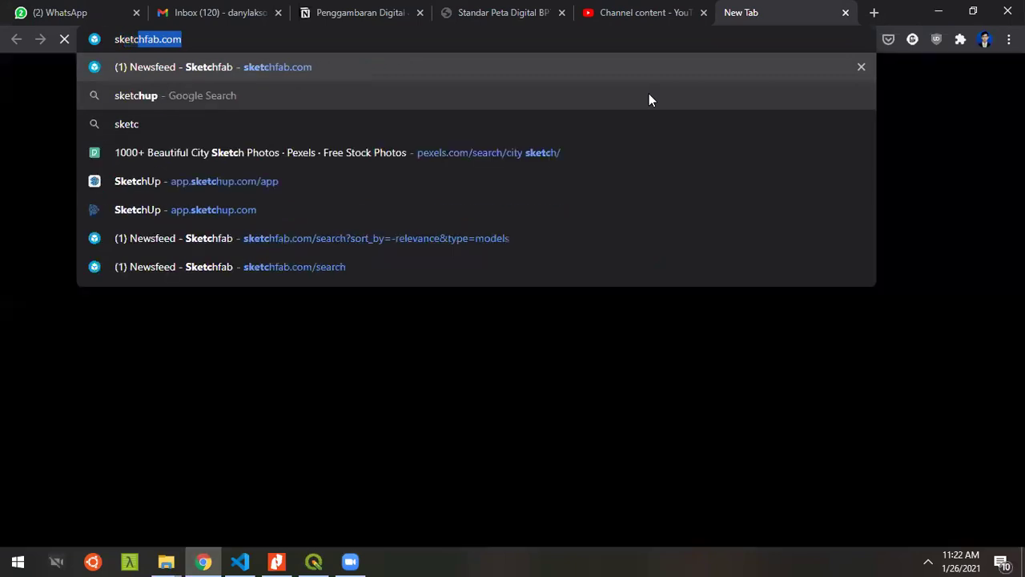
{"action": "key", "text": "Return"}
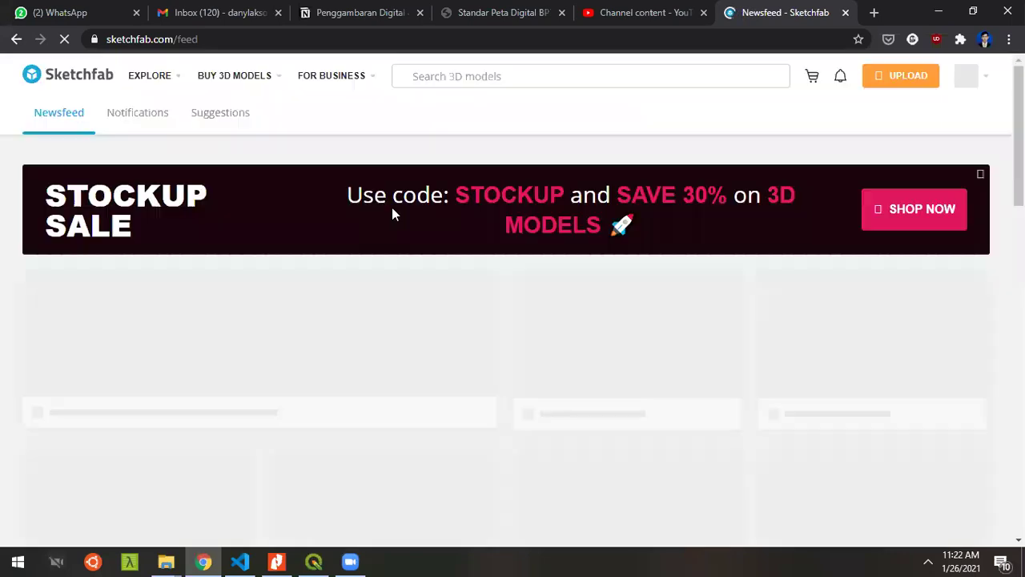
{"action": "left_click", "coordinate": [967, 76]}
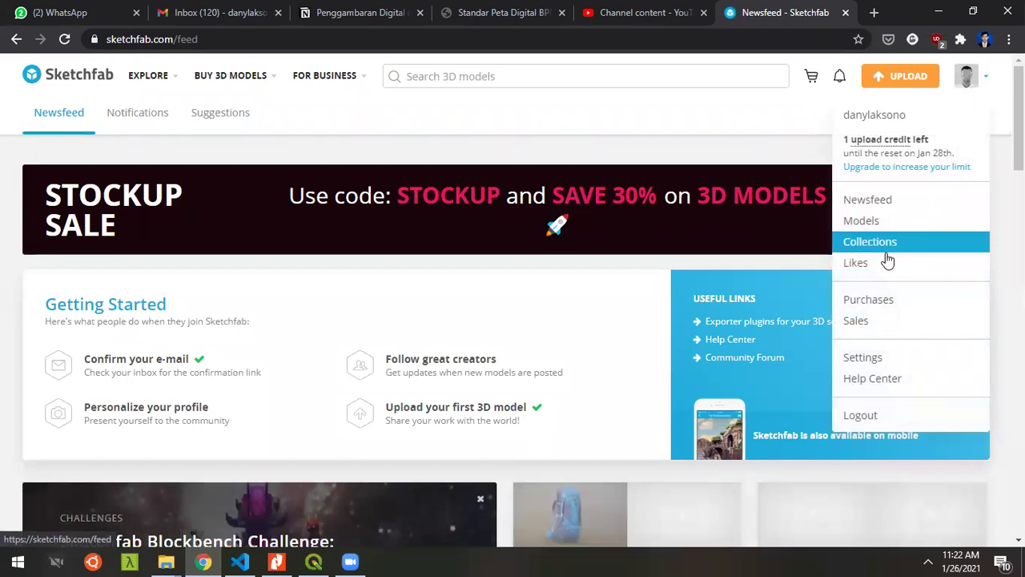
{"action": "left_click", "coordinate": [869, 220]}
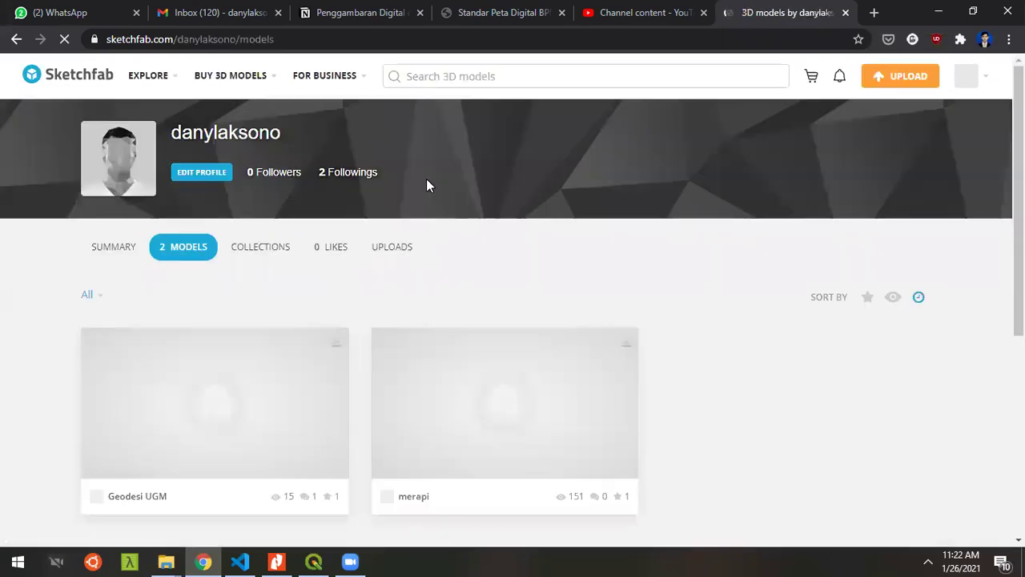
Examine the Geodesi UGM model from different angles, read its details and comments, and return to the models list.
{"action": "scroll", "coordinate": [384, 344], "scroll_direction": "down", "scroll_amount": 1}
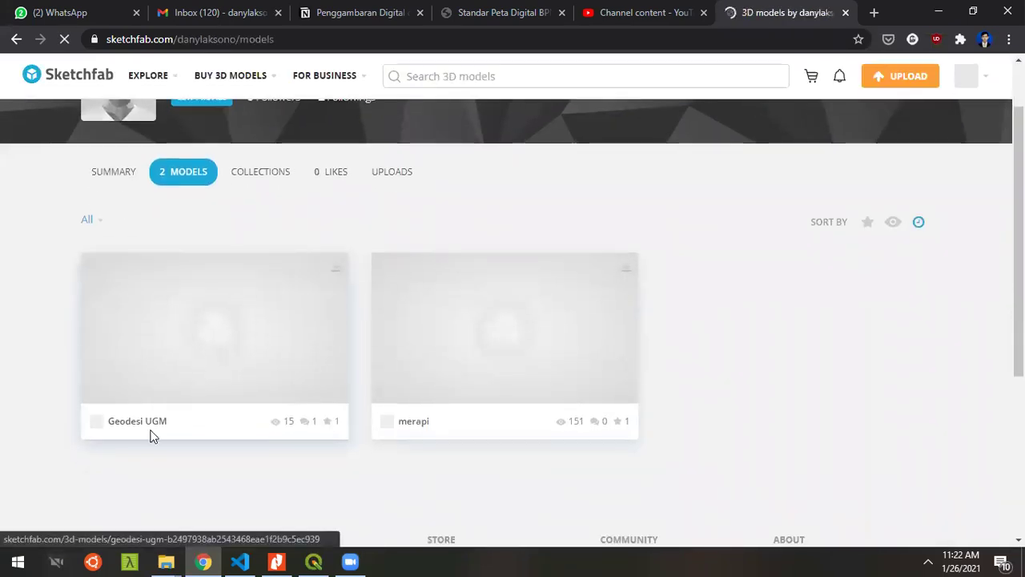
{"action": "left_click", "coordinate": [156, 427]}
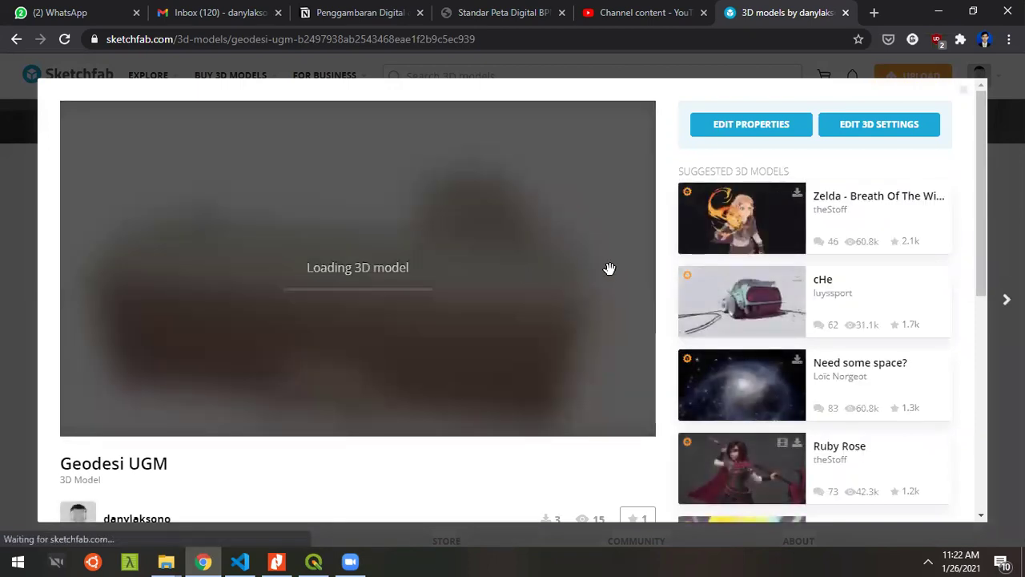
{"action": "scroll", "coordinate": [661, 293], "scroll_direction": "down", "scroll_amount": 1}
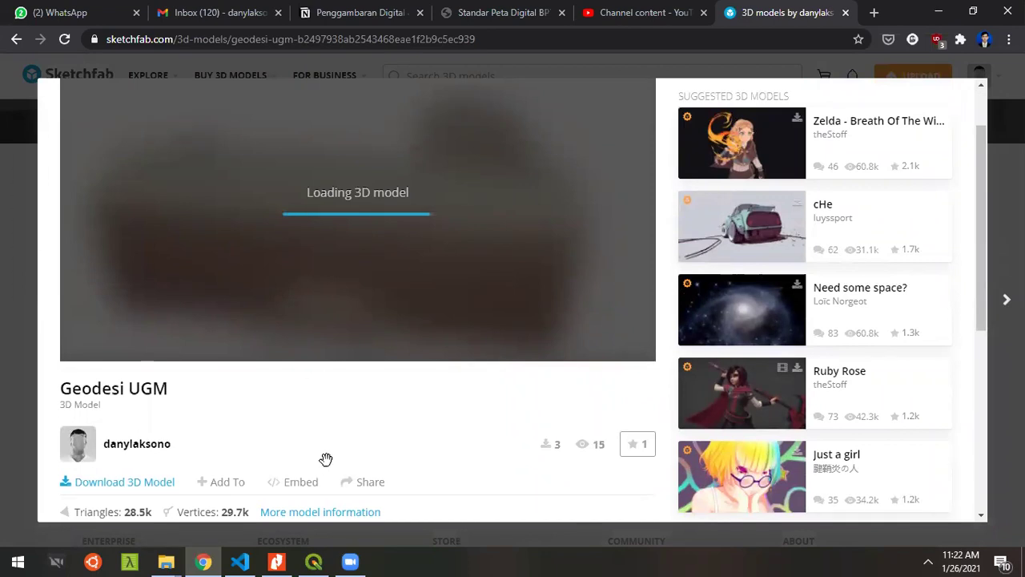
{"action": "scroll", "coordinate": [526, 473], "scroll_direction": "up", "scroll_amount": 1}
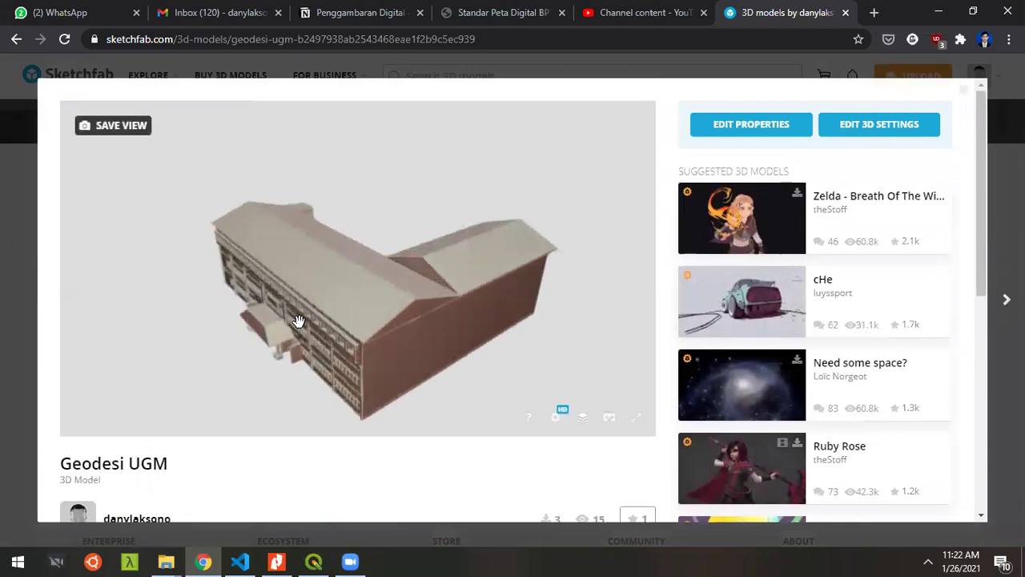
{"action": "scroll", "coordinate": [414, 489], "scroll_direction": "down", "scroll_amount": 2}
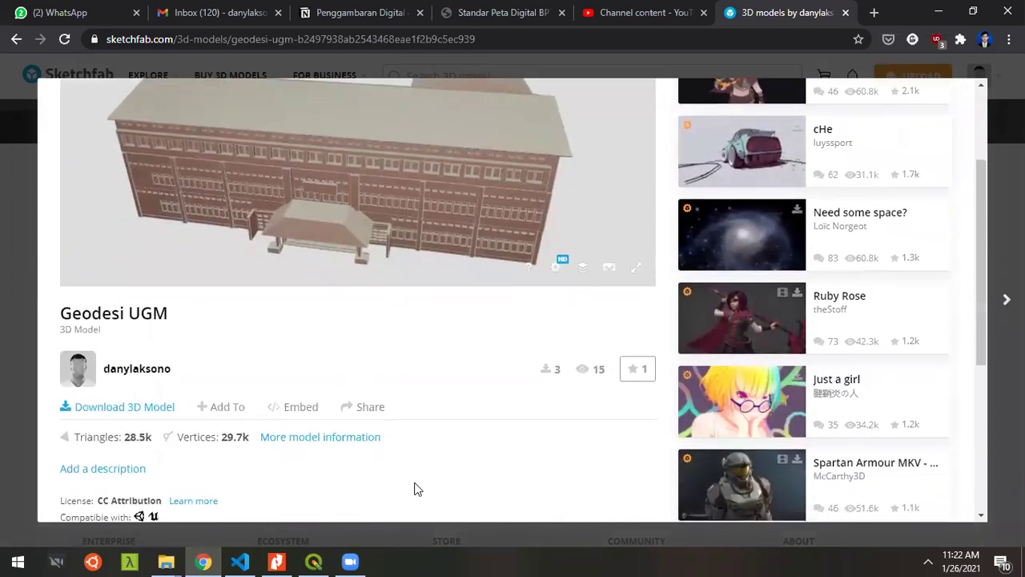
{"action": "scroll", "coordinate": [535, 409], "scroll_direction": "up", "scroll_amount": 1}
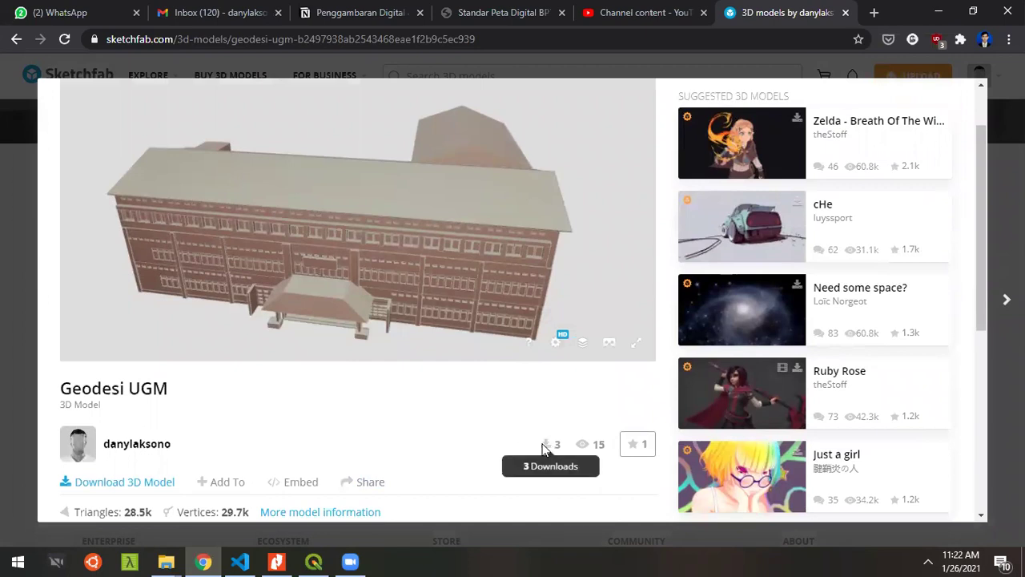
{"action": "scroll", "coordinate": [512, 390], "scroll_direction": "up", "scroll_amount": 1}
{"action": "left_click_drag", "start_coordinate": [413, 335], "coordinate": [381, 331]}
{"action": "scroll", "coordinate": [401, 457], "scroll_direction": "down", "scroll_amount": 6}
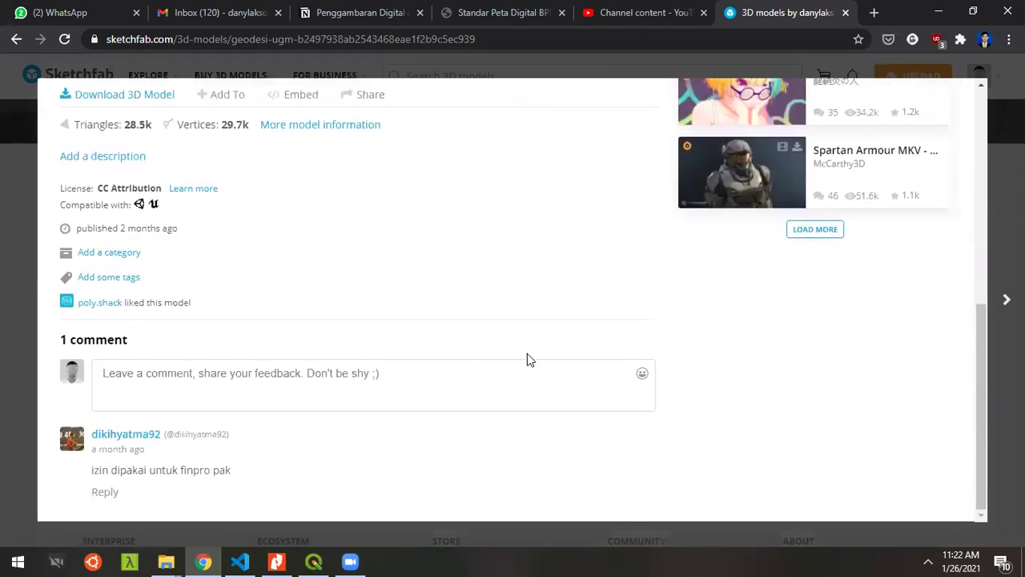
{"action": "scroll", "coordinate": [642, 425], "scroll_direction": "up", "scroll_amount": 4}
{"action": "scroll", "coordinate": [642, 426], "scroll_direction": "up", "scroll_amount": 3}
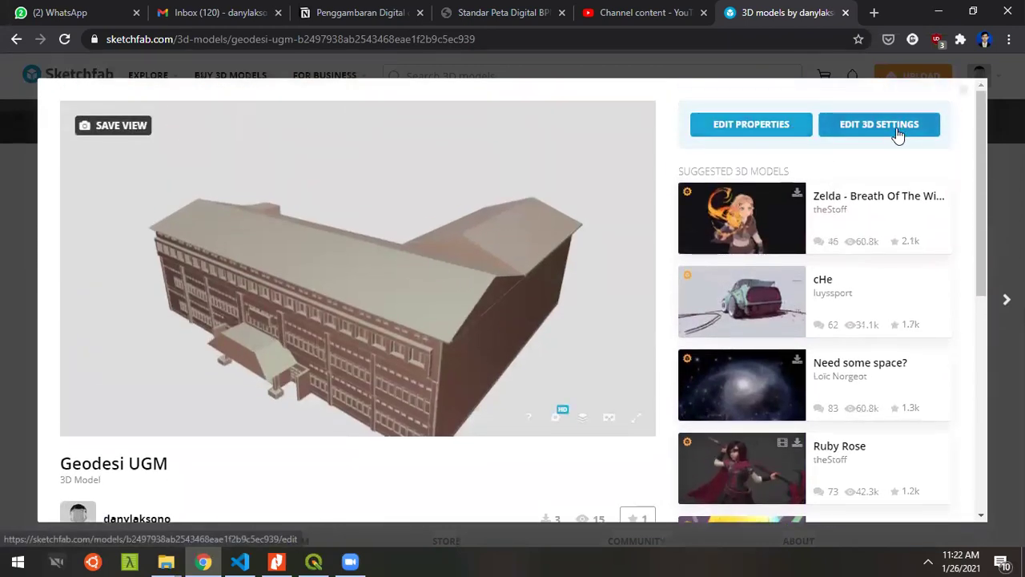
{"action": "left_click", "coordinate": [962, 90]}
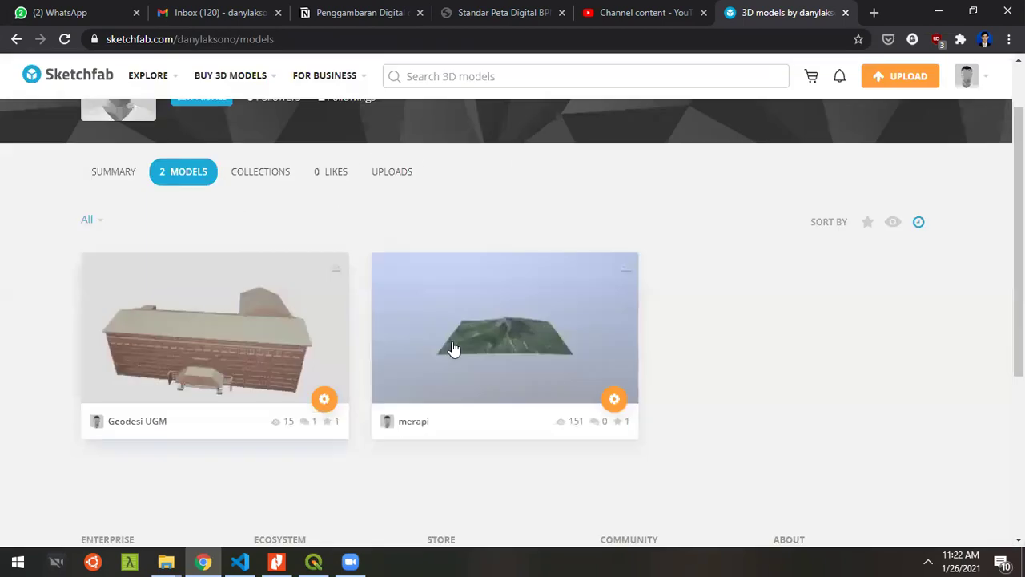
Return to the Qgis2threejs Exporter and export the scene to web with the 3D Viewer with dat-gui panel template, enabled to run locally.
{"action": "left_click", "coordinate": [313, 560]}
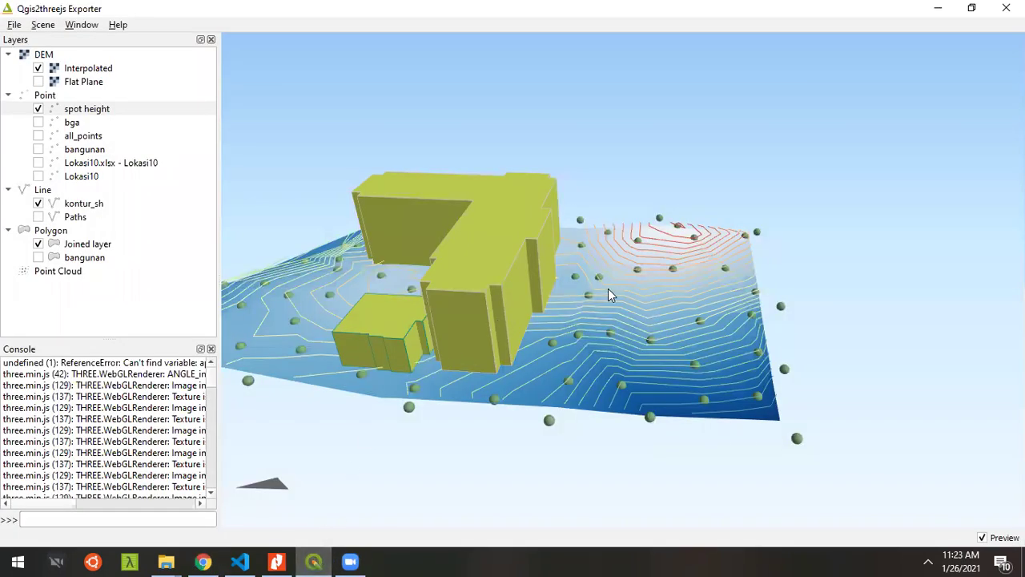
{"action": "left_click", "coordinate": [16, 25]}
{"action": "left_click", "coordinate": [44, 38]}
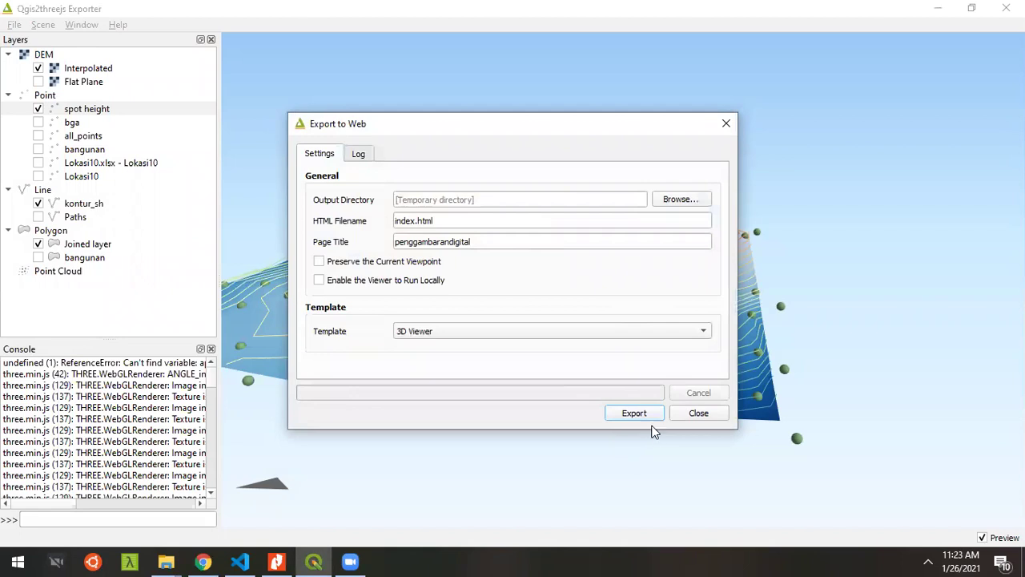
{"action": "left_click", "coordinate": [437, 329]}
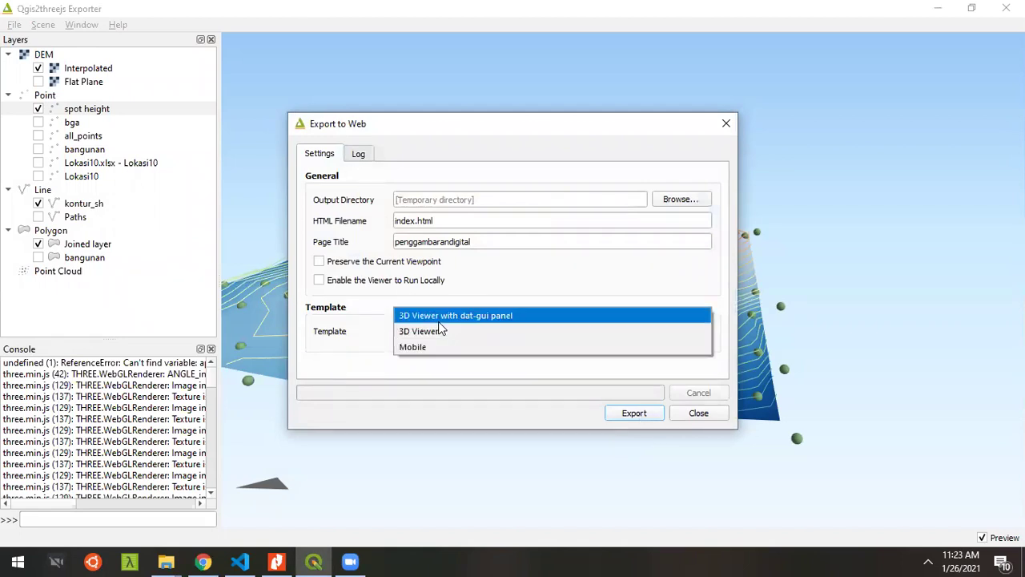
{"action": "left_click", "coordinate": [470, 313]}
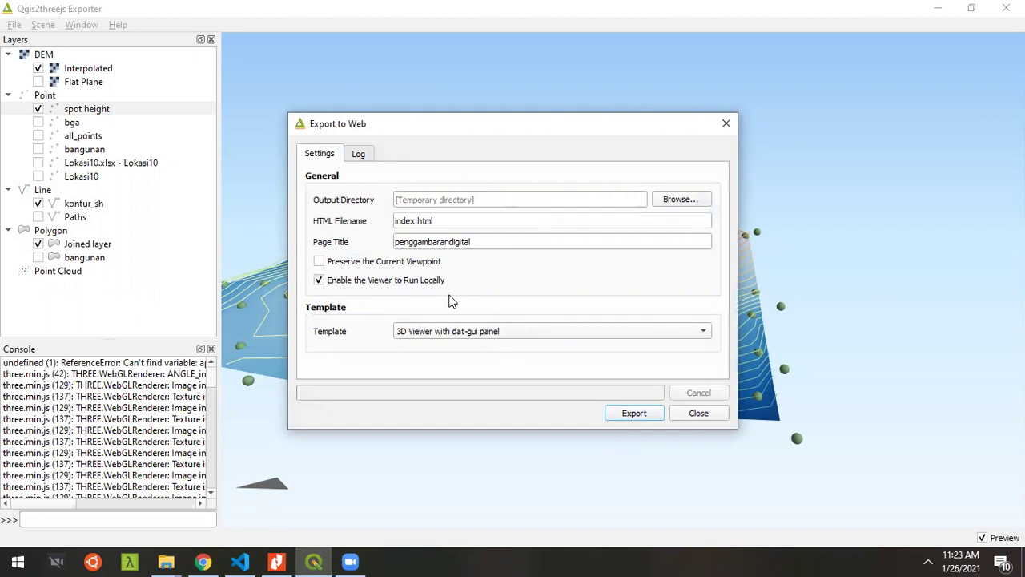
{"action": "left_click", "coordinate": [634, 414]}
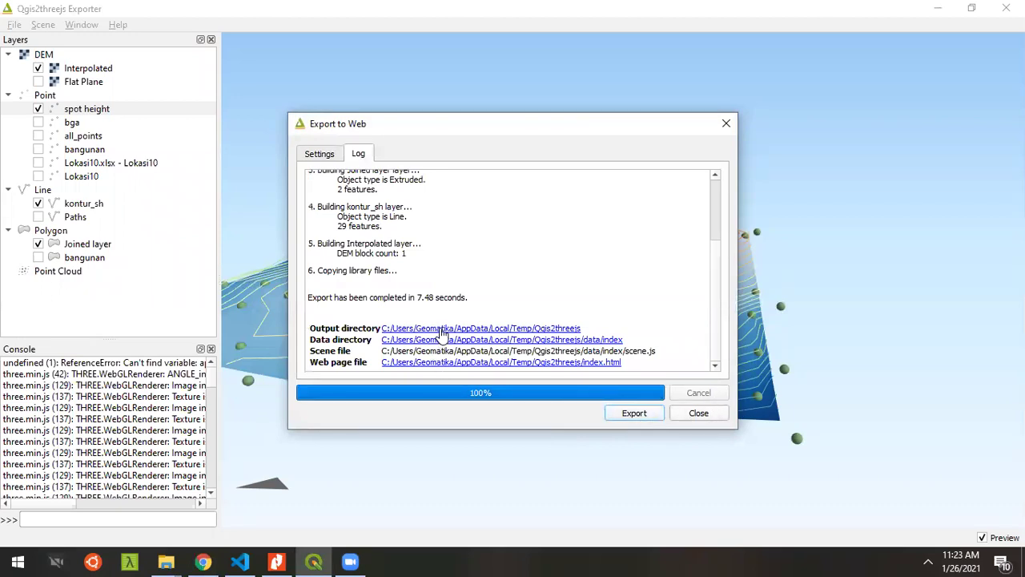
Open the exported index.html web page in the browser and examine the 3D buildings, terrain and contours from different angles.
{"action": "left_click", "coordinate": [464, 362]}
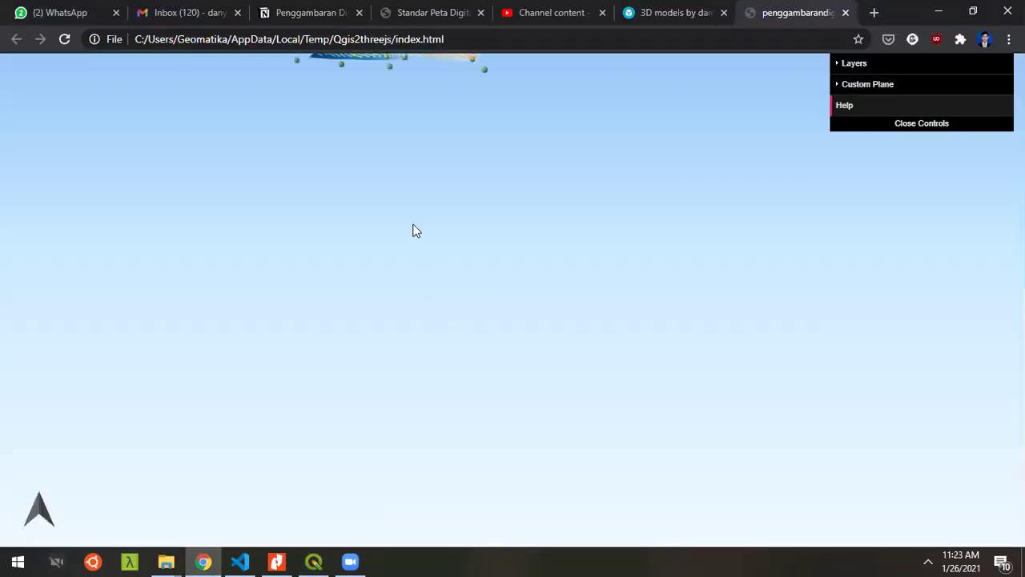
{"action": "left_click_drag", "start_coordinate": [441, 151], "coordinate": [452, 236]}
{"action": "scroll", "coordinate": [453, 210], "scroll_direction": "up", "scroll_amount": 10}
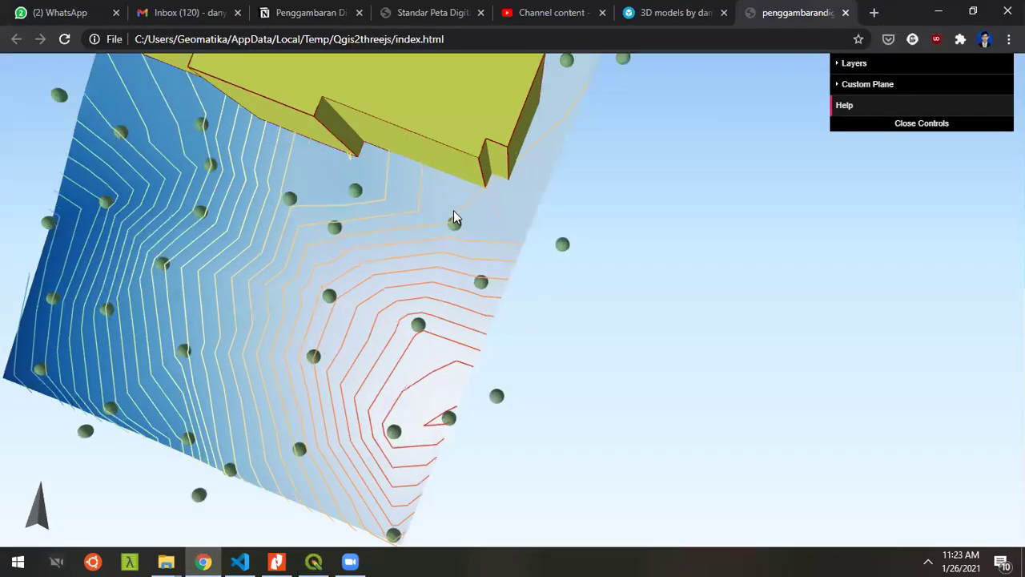
{"action": "scroll", "coordinate": [446, 307], "scroll_direction": "down", "scroll_amount": 10}
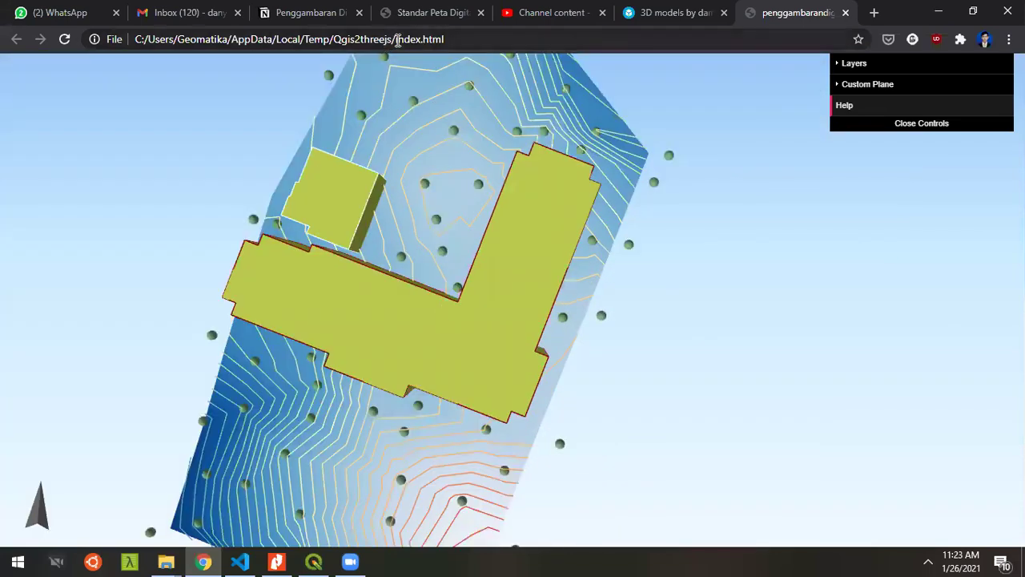
{"action": "left_click_drag", "start_coordinate": [398, 40], "coordinate": [136, 41]}
{"action": "left_click", "coordinate": [464, 328]}
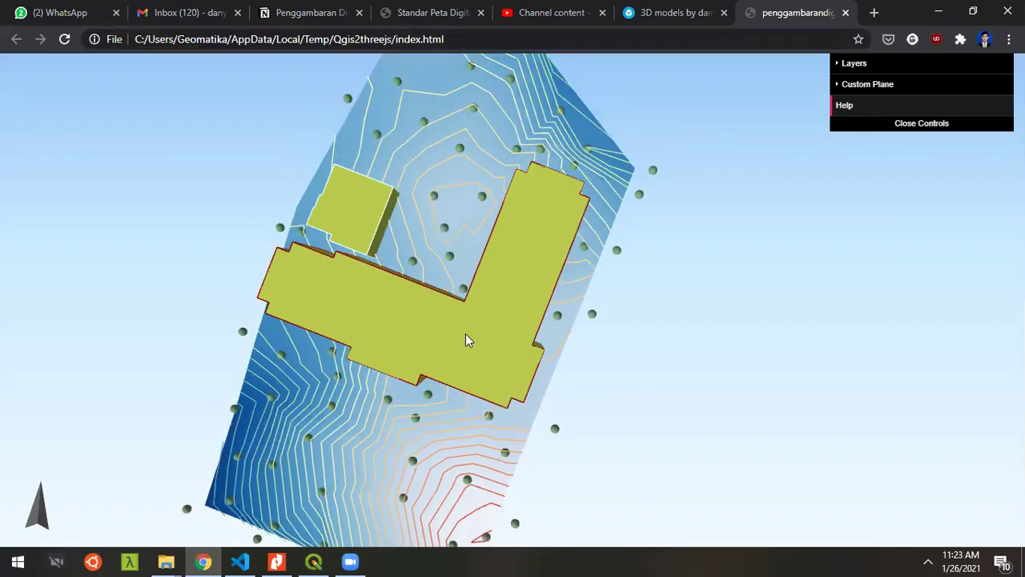
{"action": "scroll", "coordinate": [461, 333], "scroll_direction": "up", "scroll_amount": 3}
{"action": "left_click_drag", "start_coordinate": [455, 342], "coordinate": [317, 232]}
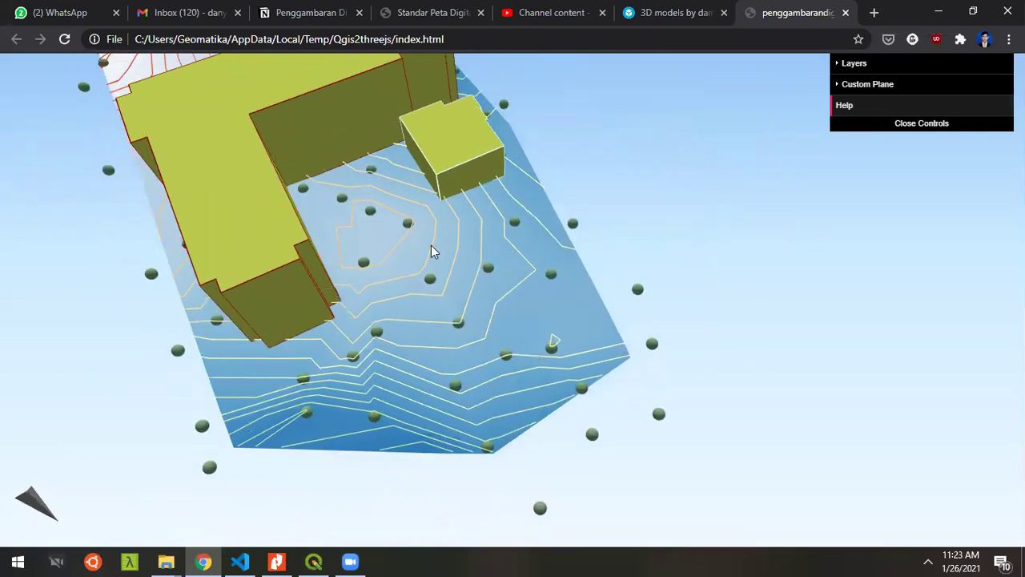
{"action": "left_click_drag", "start_coordinate": [194, 229], "coordinate": [189, 228]}
Return to the Qgis2threejs Exporter and close the web export dialog and the exporter itself.
{"action": "left_click", "coordinate": [313, 561]}
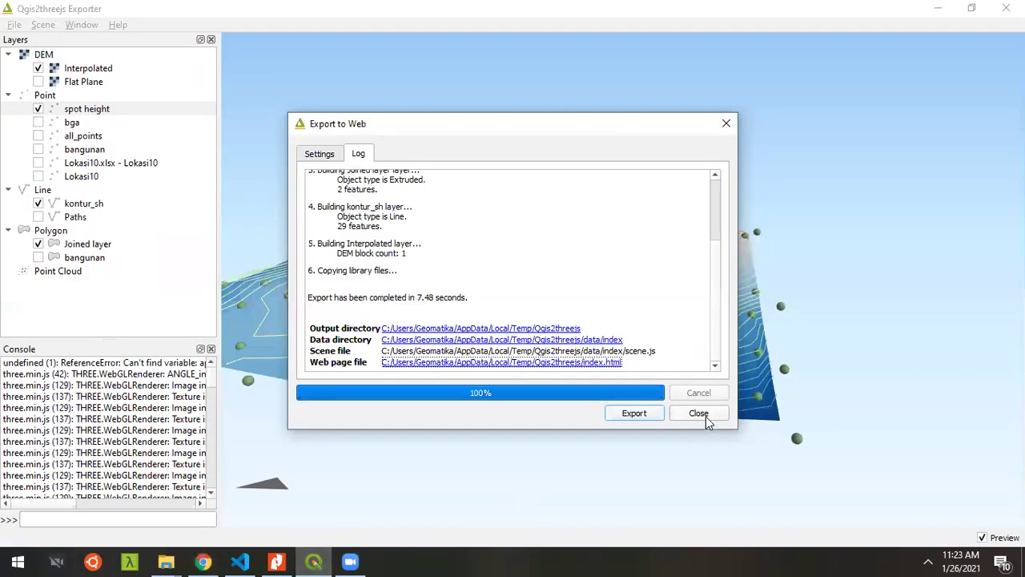
{"action": "left_click", "coordinate": [698, 413]}
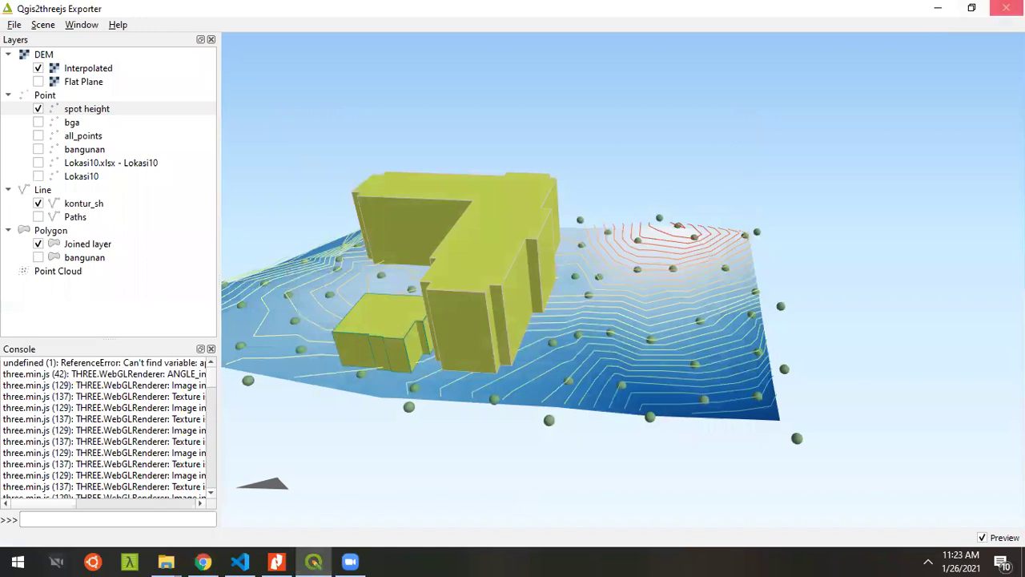
{"action": "left_click", "coordinate": [1006, 8]}
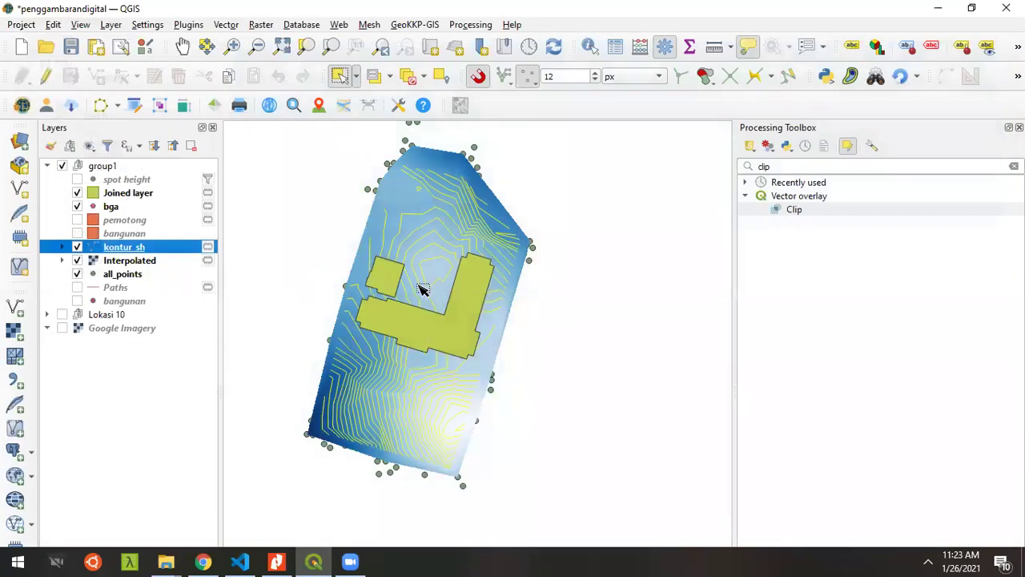
{"action": "left_click_drag", "start_coordinate": [421, 285], "coordinate": [434, 295]}
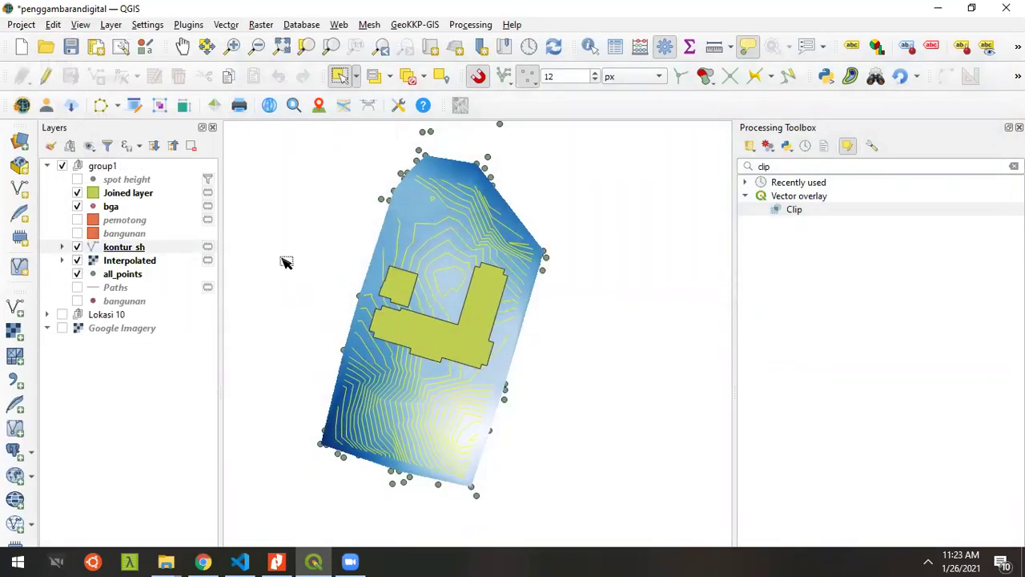
{"action": "left_click", "coordinate": [78, 25]}
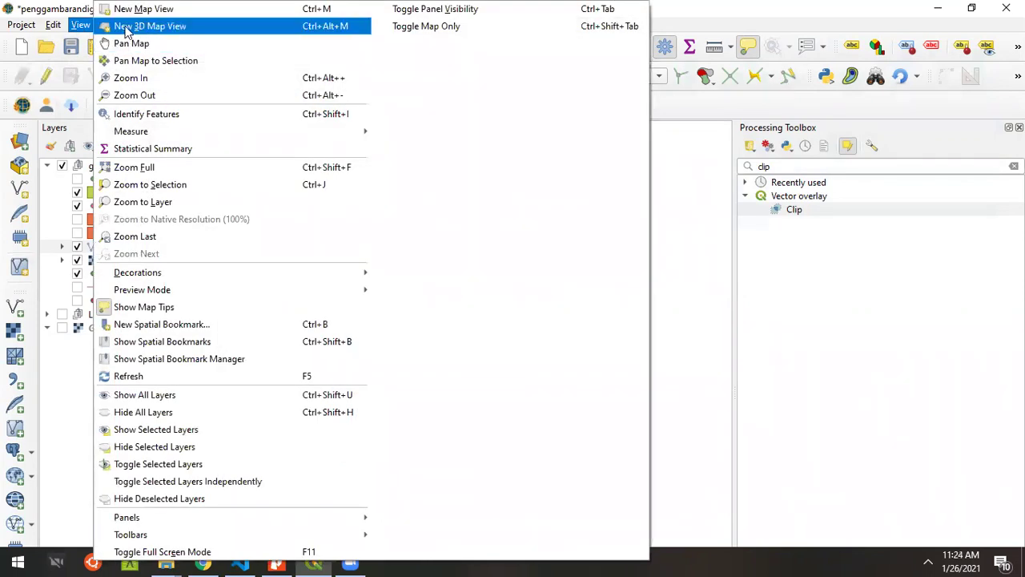
{"action": "left_click", "coordinate": [819, 115]}
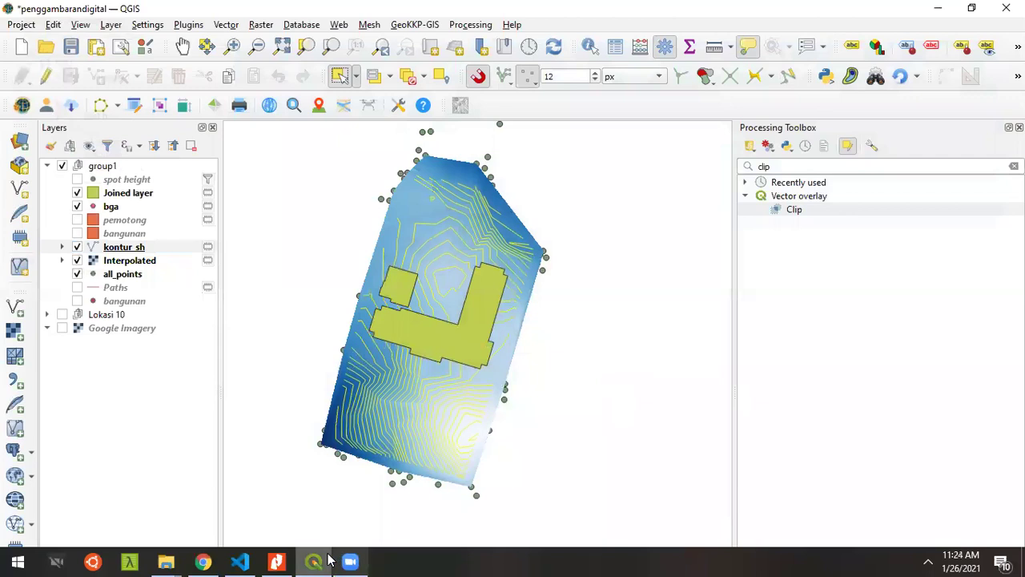
{"action": "left_click", "coordinate": [356, 561]}
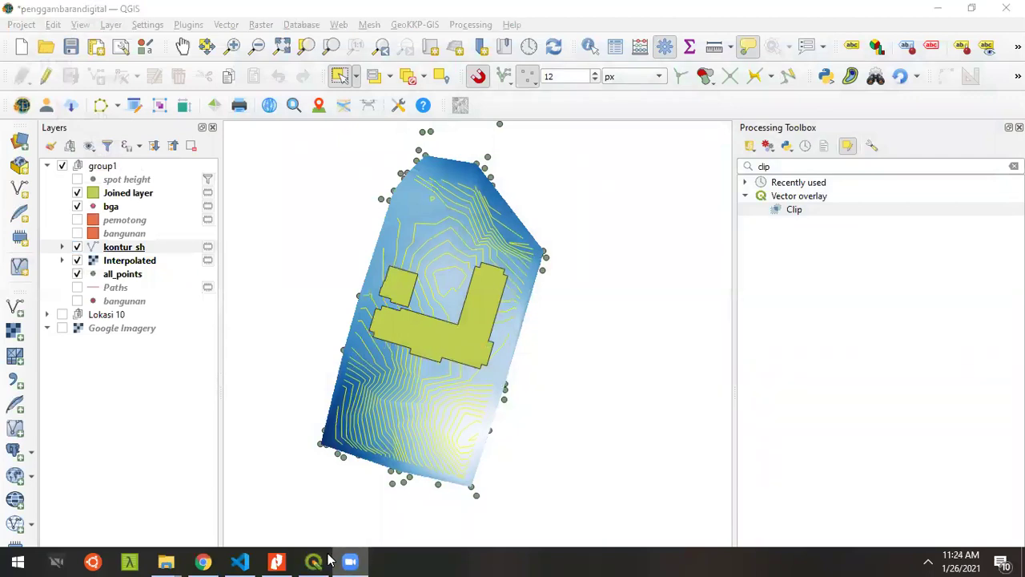
{"action": "mouse_move", "coordinate": [323, 561]}
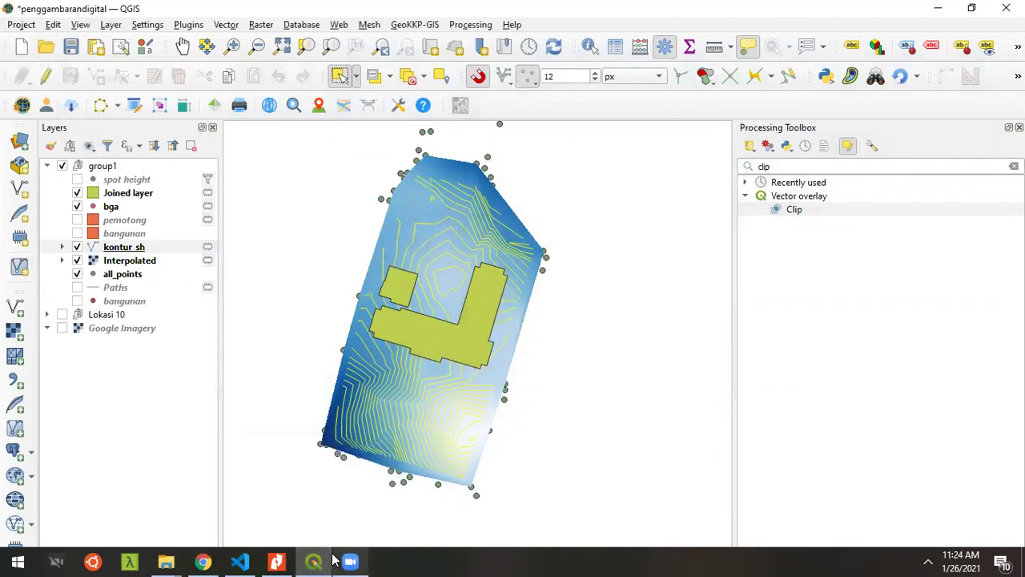